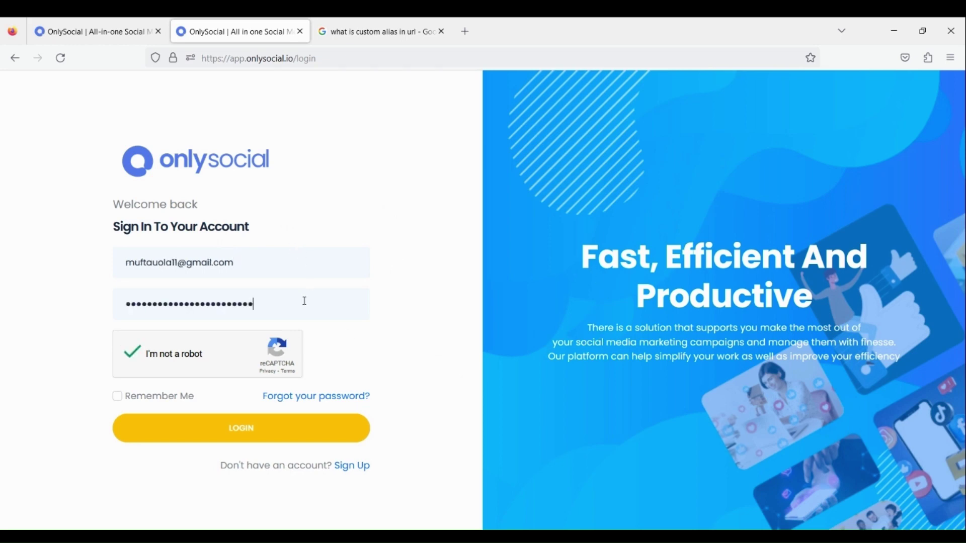
- Submit the filled-in login form to reach the OnlySocial Dashboard
left_click(240, 426)
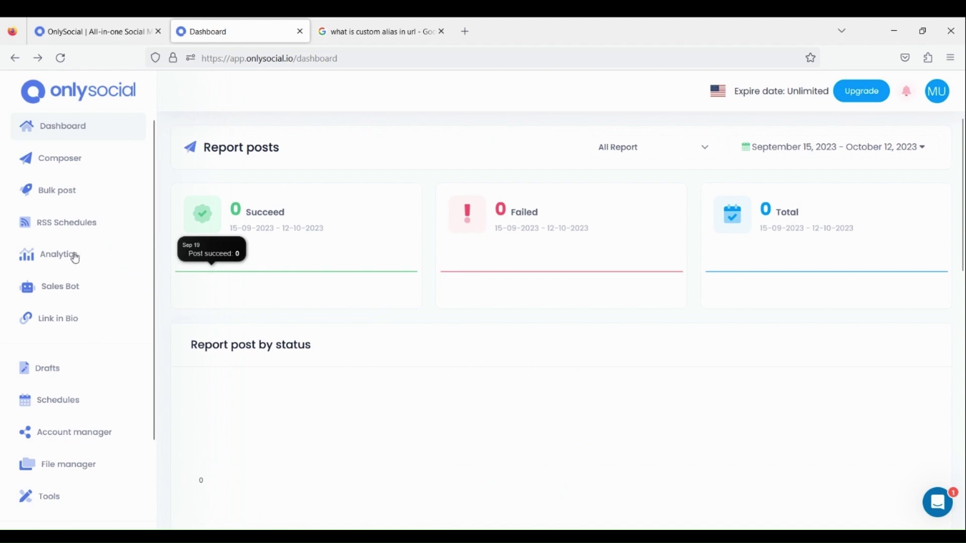
left_click(72, 322)
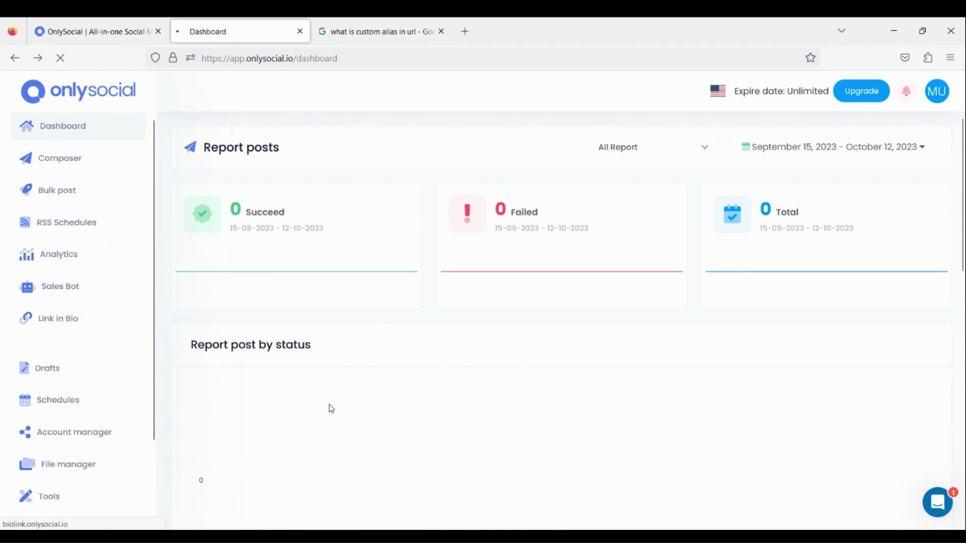
left_click(324, 174)
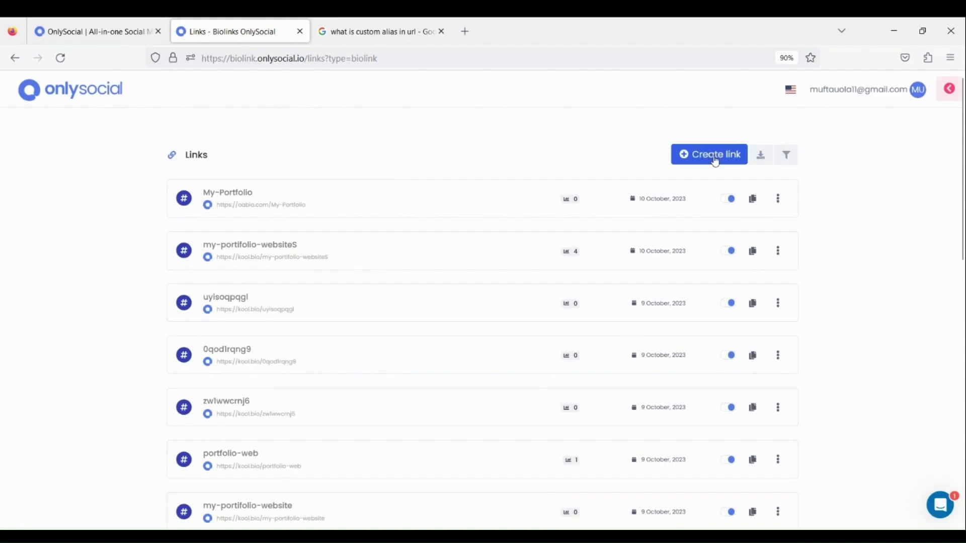
left_click(711, 162)
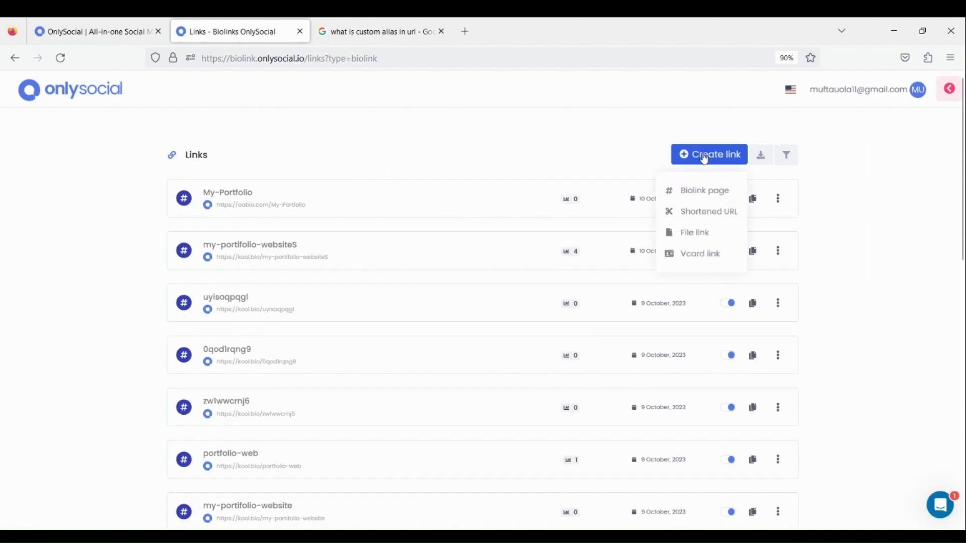
left_click(702, 196)
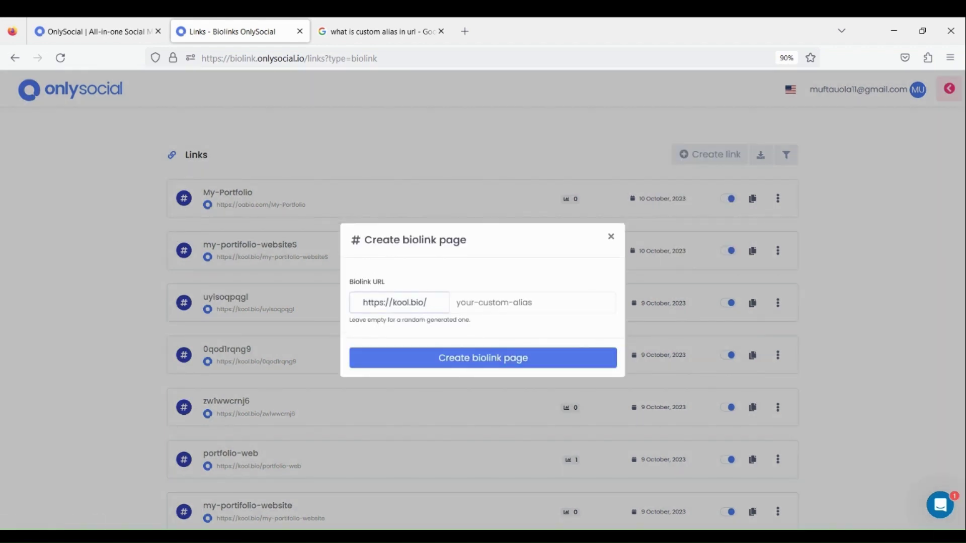
left_click(400, 309)
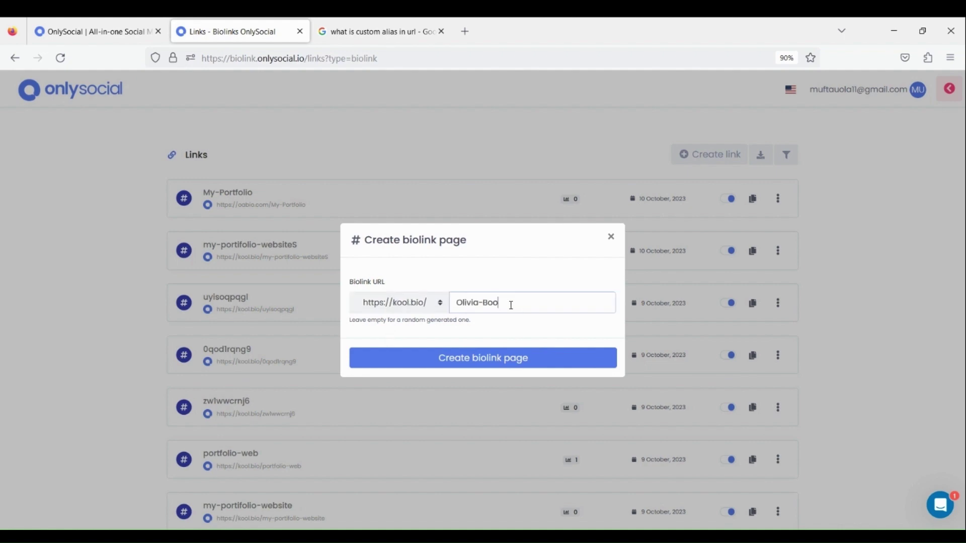
left_click_drag(511, 306, 455, 301)
left_click(468, 302)
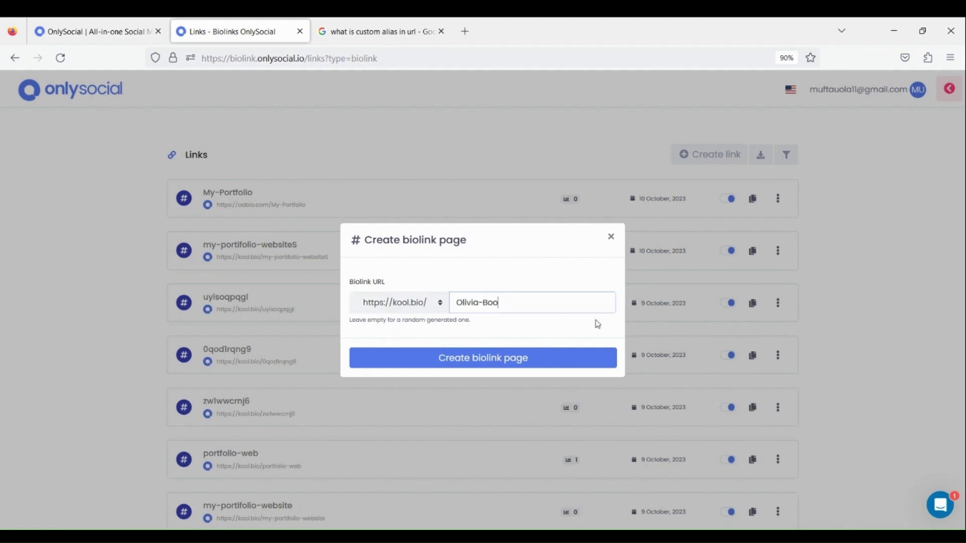
left_click(530, 366)
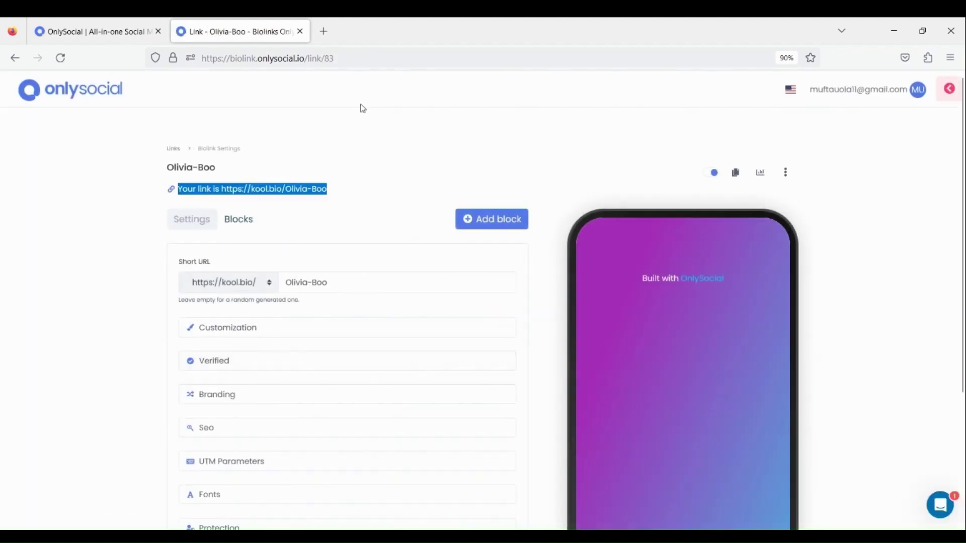
- Open the live kool.bio/Olivia-Boo page in a new tab, then return to its settings
left_click(317, 198)
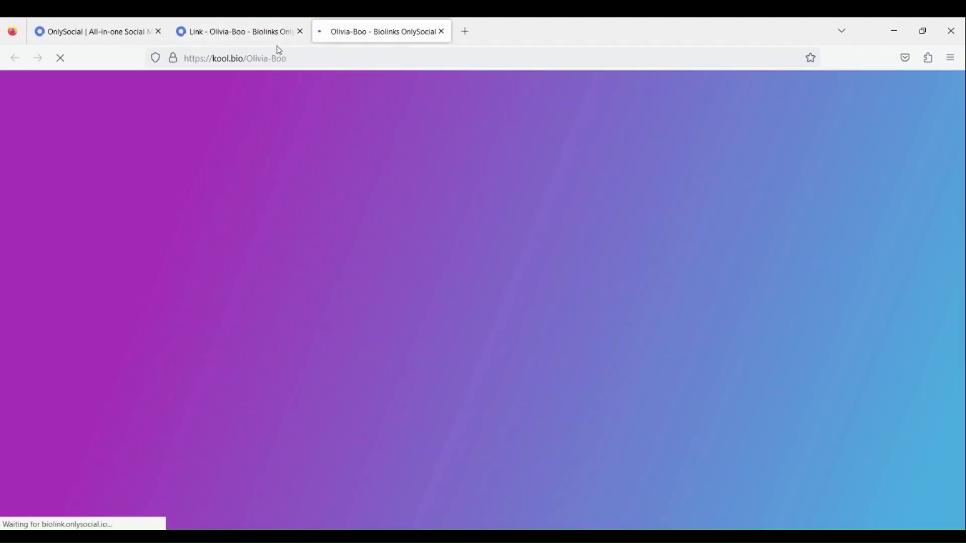
left_click(276, 33)
left_click_drag(332, 202, 151, 194)
left_click(150, 194)
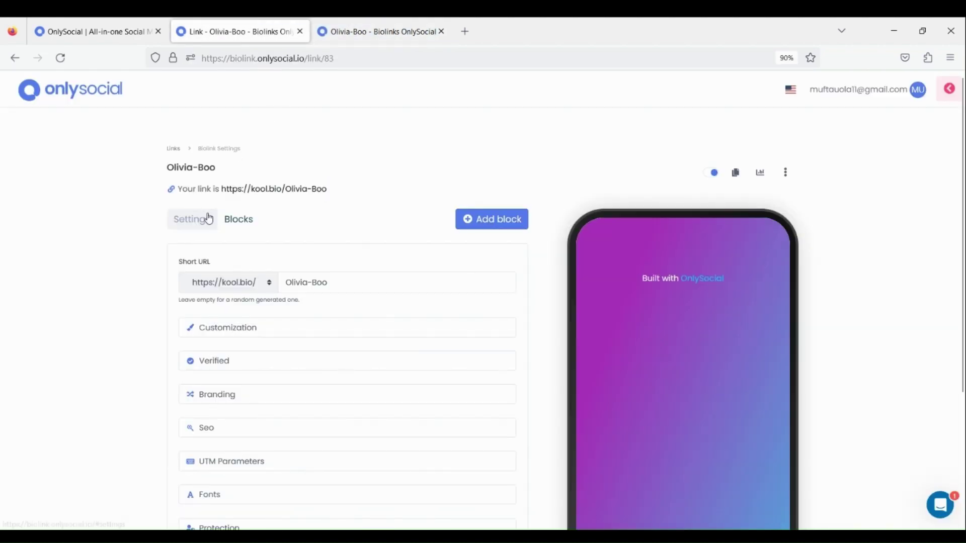
- Check that the Blocks tab is empty, then go back to the page Settings
left_click_drag(254, 222, 169, 228)
left_click(259, 233)
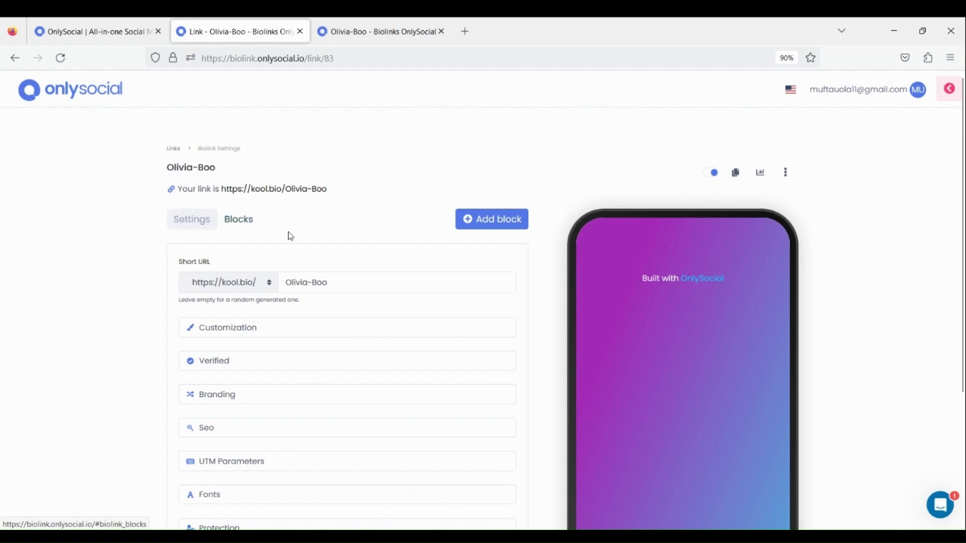
left_click(232, 222)
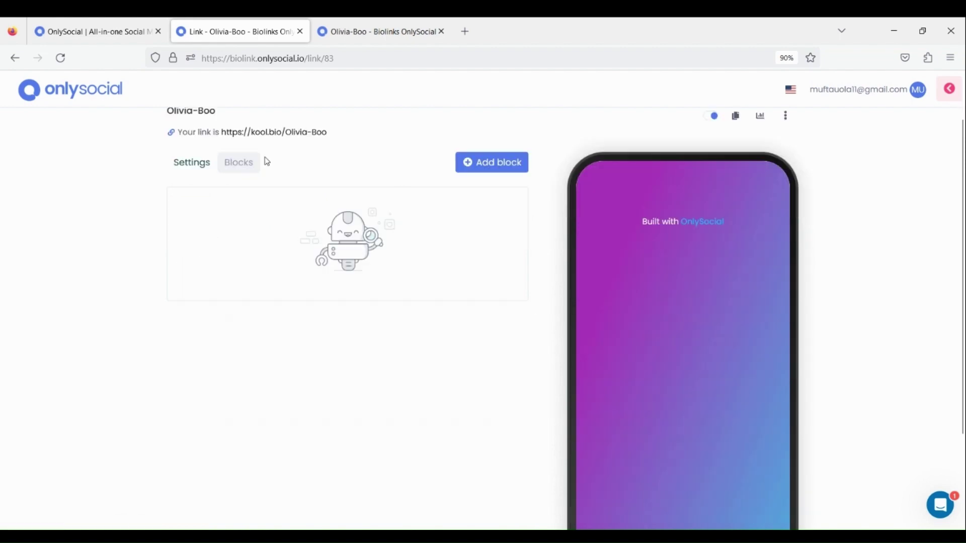
left_click(195, 162)
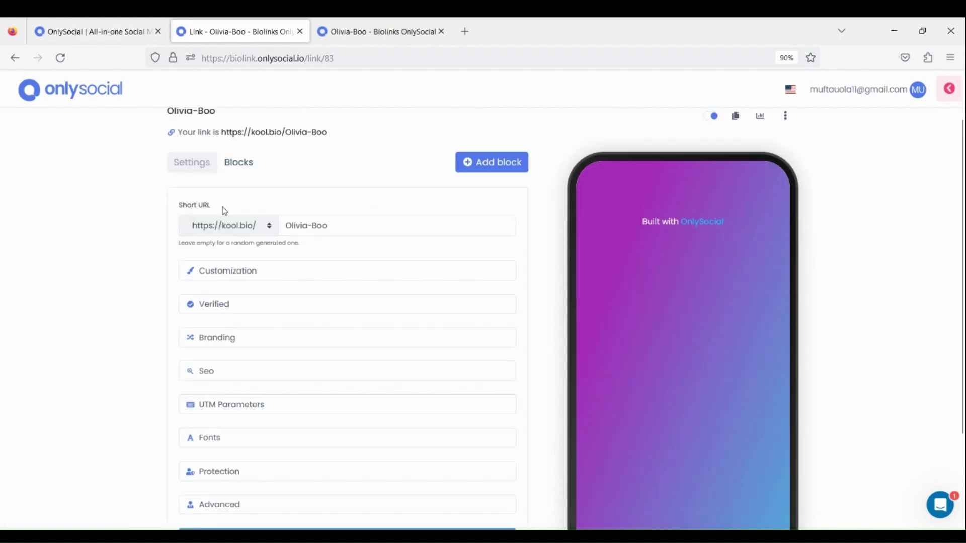
scroll(215, 222, "down", 3)
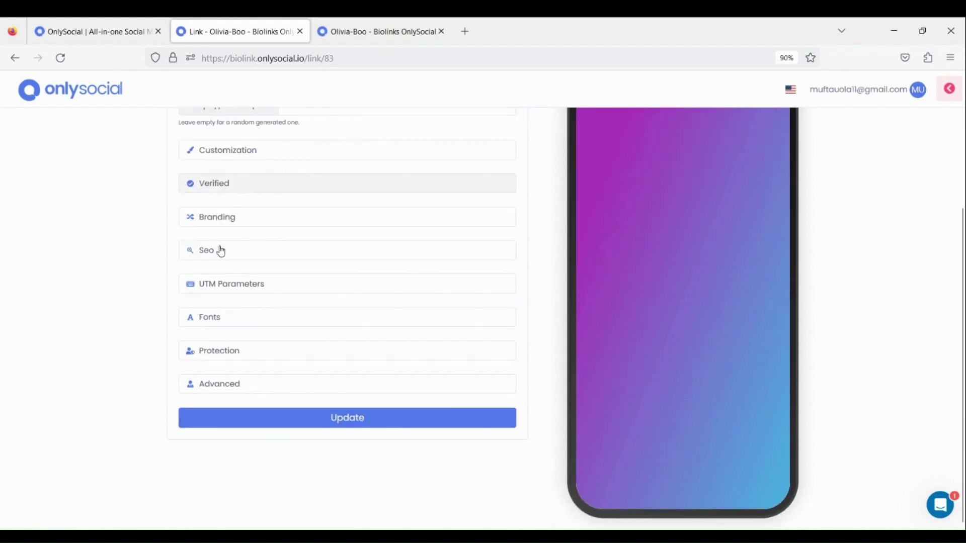
- In Customization, preview the orange, green and pink gradient backgrounds, settling on orange
scroll(262, 292, "up", 3)
left_click(239, 266)
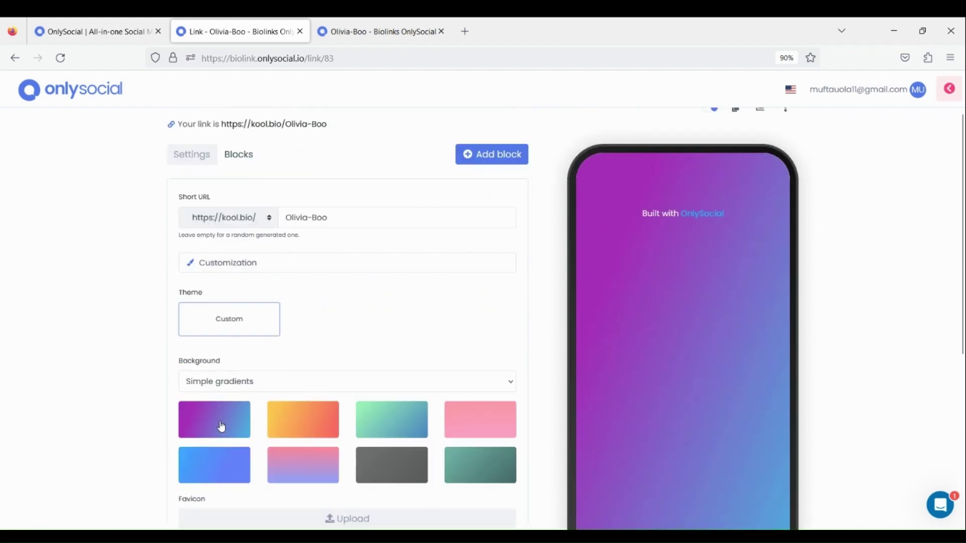
left_click(305, 417)
left_click(385, 415)
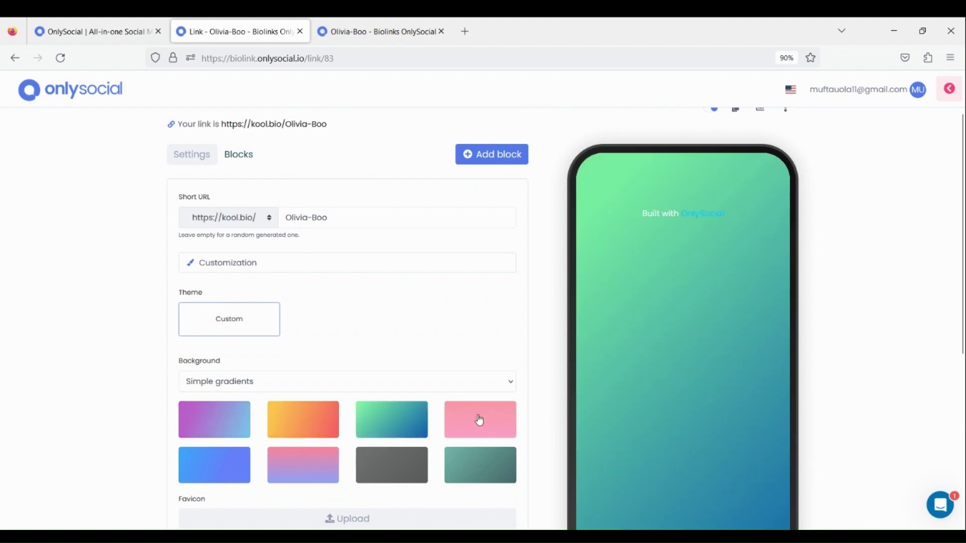
left_click(479, 421)
left_click(337, 421)
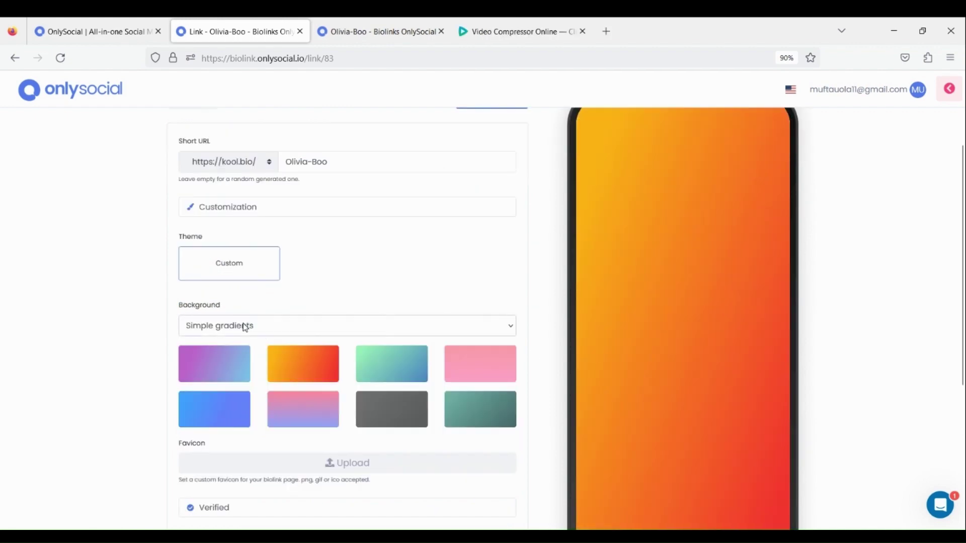
- Upload a video file as a custom background and save it
left_click(244, 328)
left_click(336, 358)
left_click(340, 354)
type("pexels-a-turboval-5848048_2.mp4")
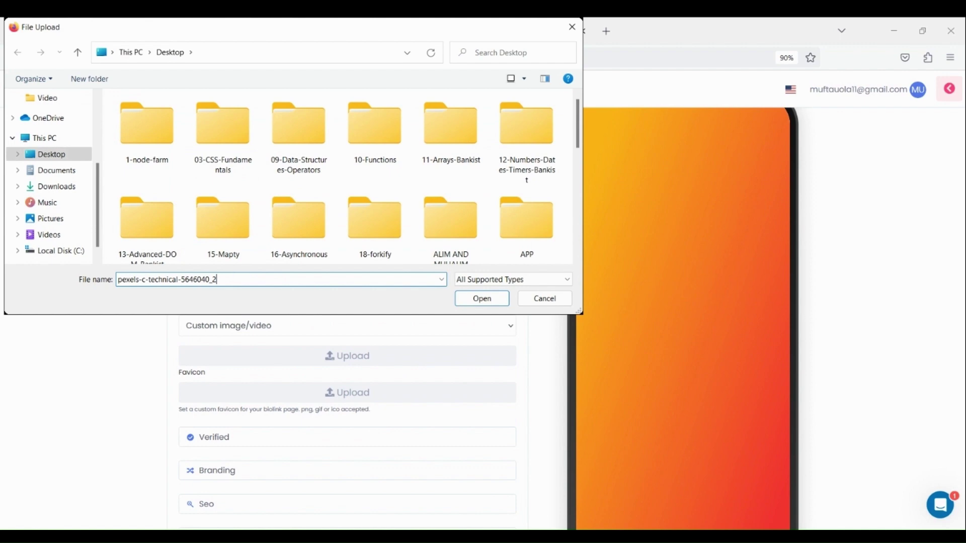
left_click(482, 298)
left_click(309, 498)
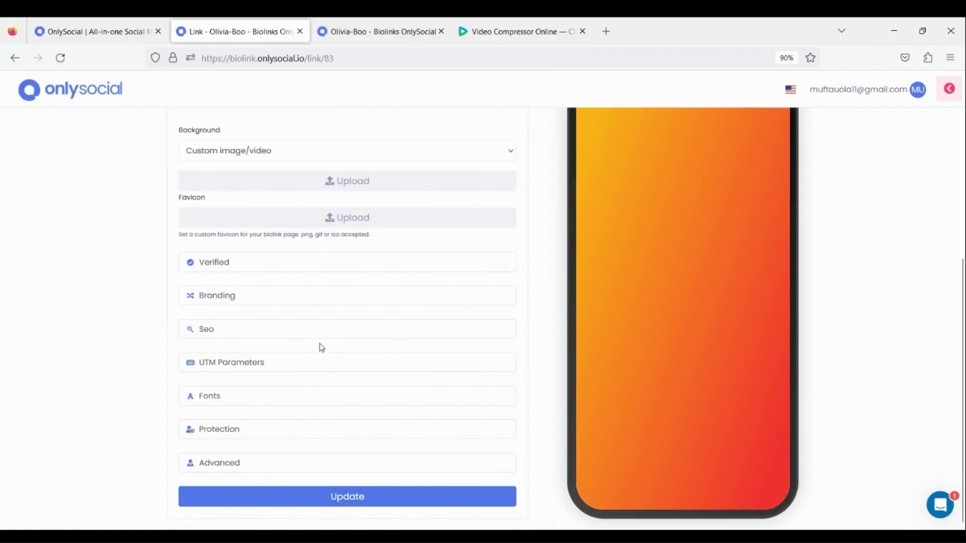
- Save the page with the orange gradient background
scroll(724, 341, "up", 2)
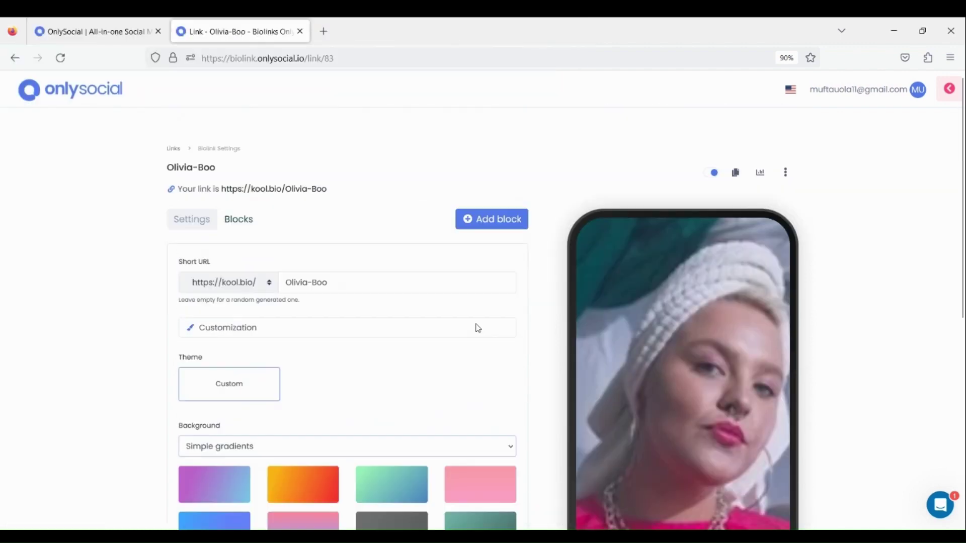
scroll(300, 496, "down", 7)
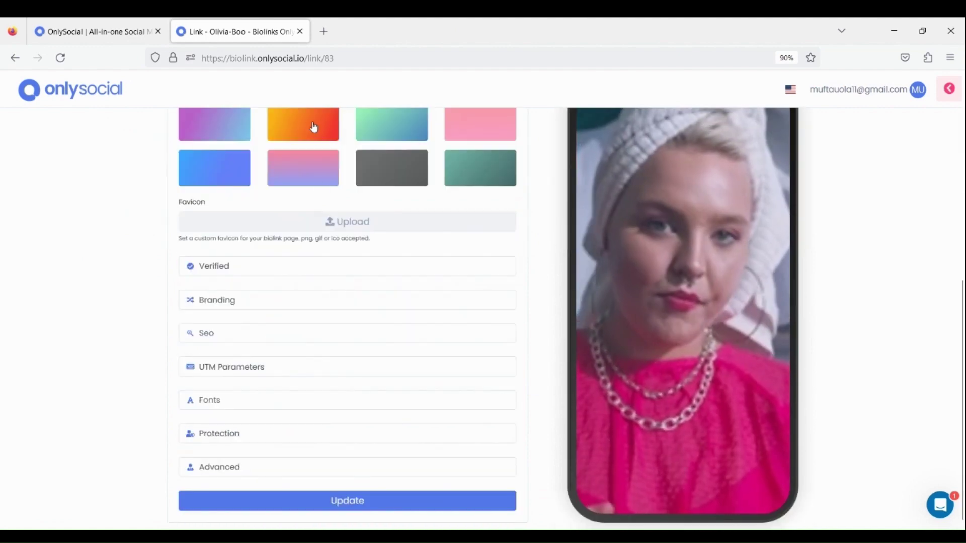
left_click(308, 498)
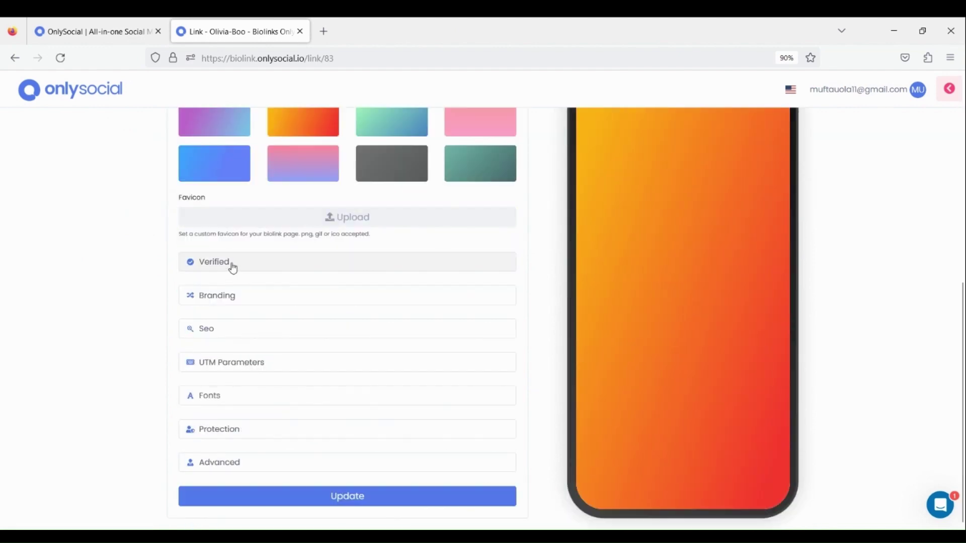
- Look through the Verified and Branding sections, expanding and collapsing each one
left_click(232, 265)
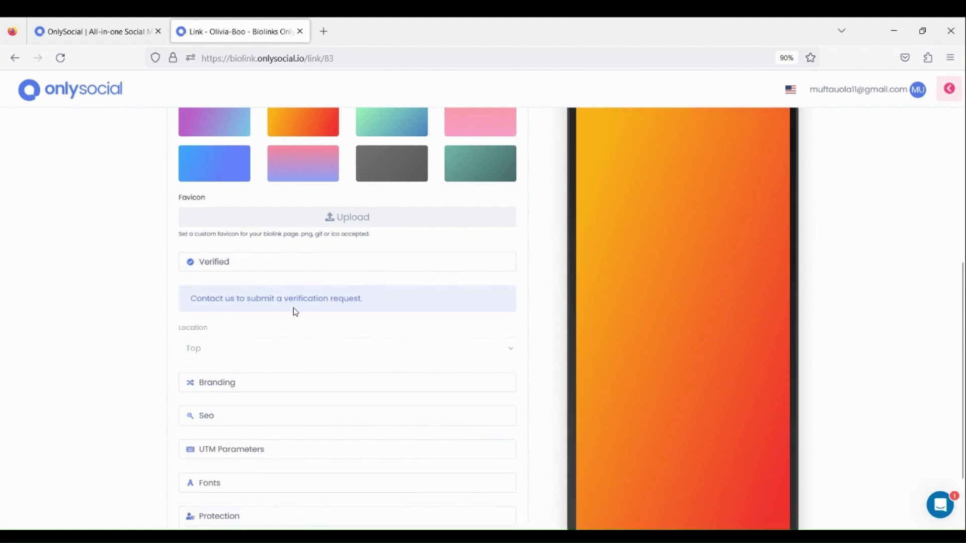
left_click_drag(367, 305, 192, 298)
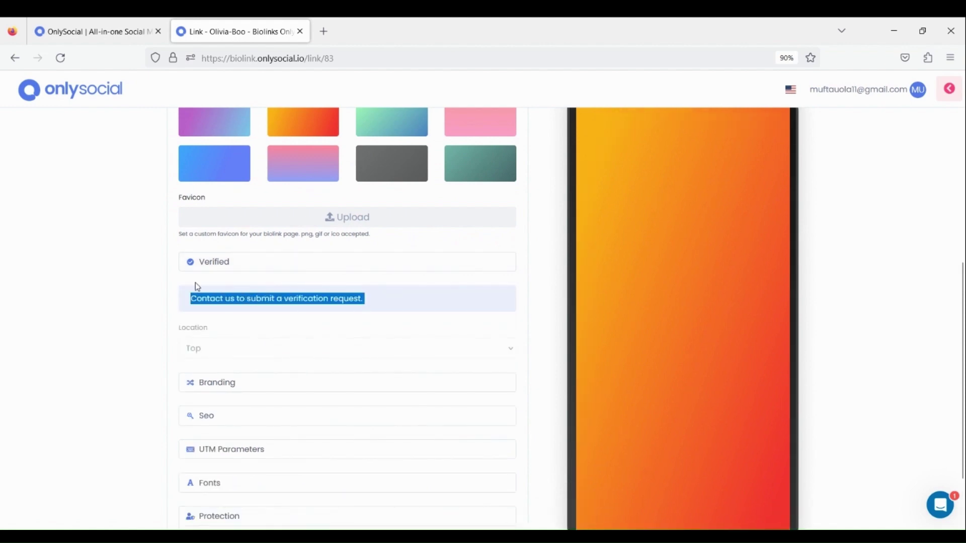
left_click(206, 264)
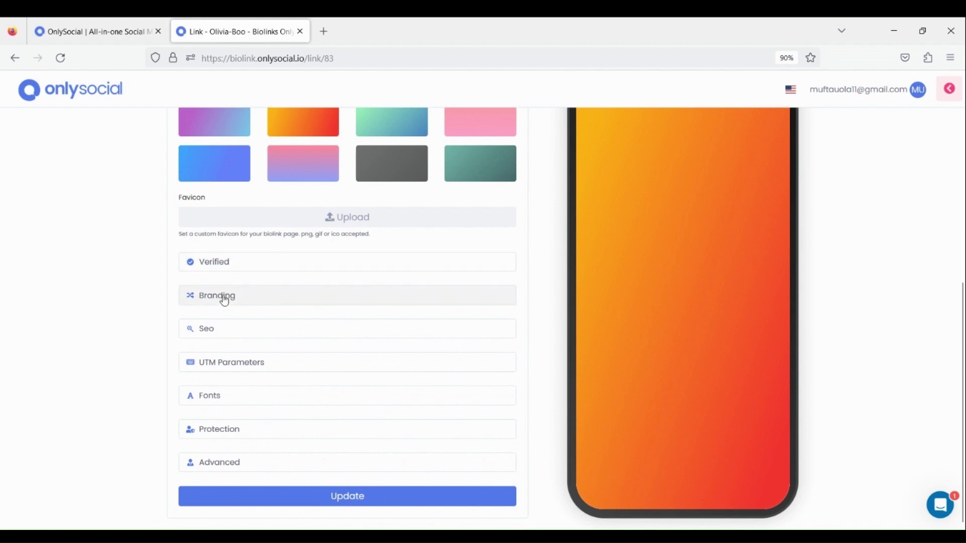
left_click(231, 297)
left_click(231, 299)
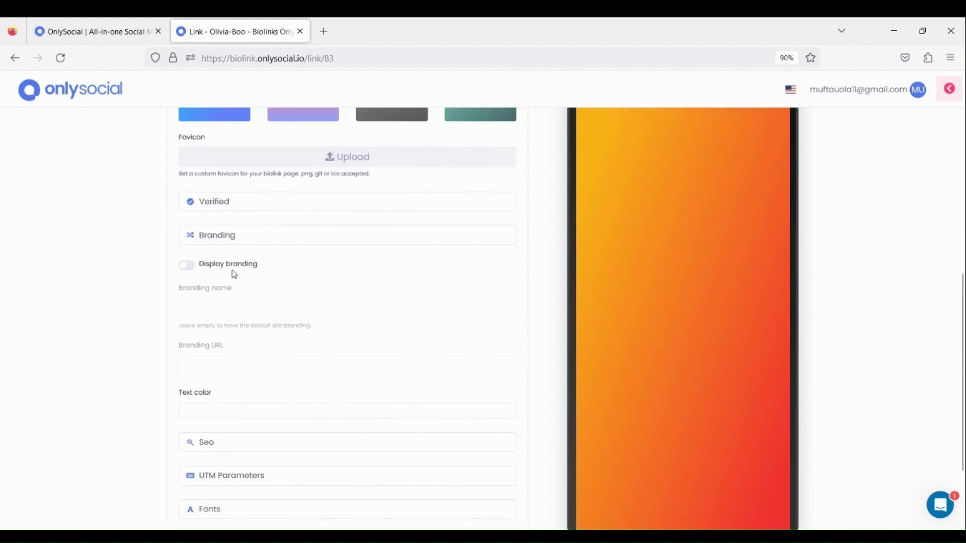
- Review the SEO settings' page title Olivia and its meta description
left_click(233, 330)
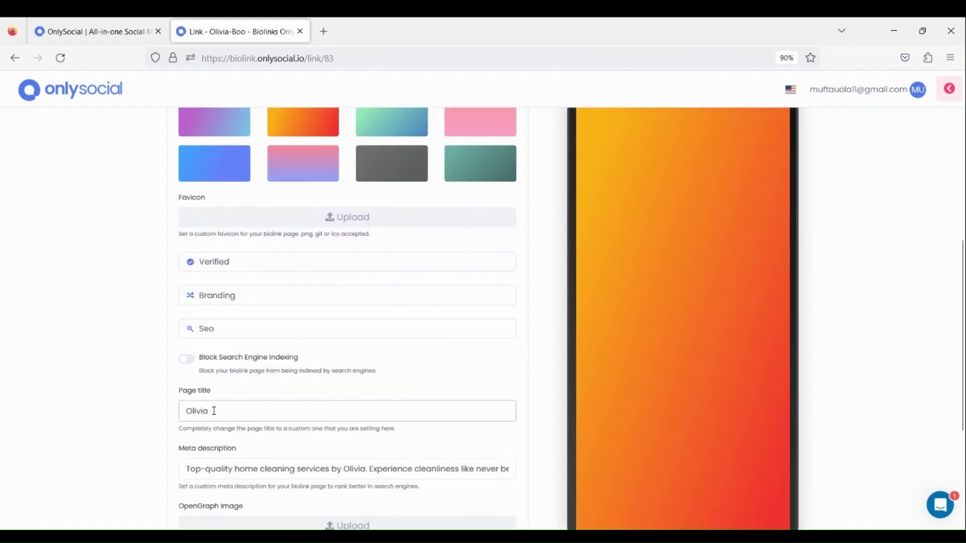
double_click(204, 410)
scroll(242, 268, "down", 3)
double_click(247, 288)
left_click(246, 288)
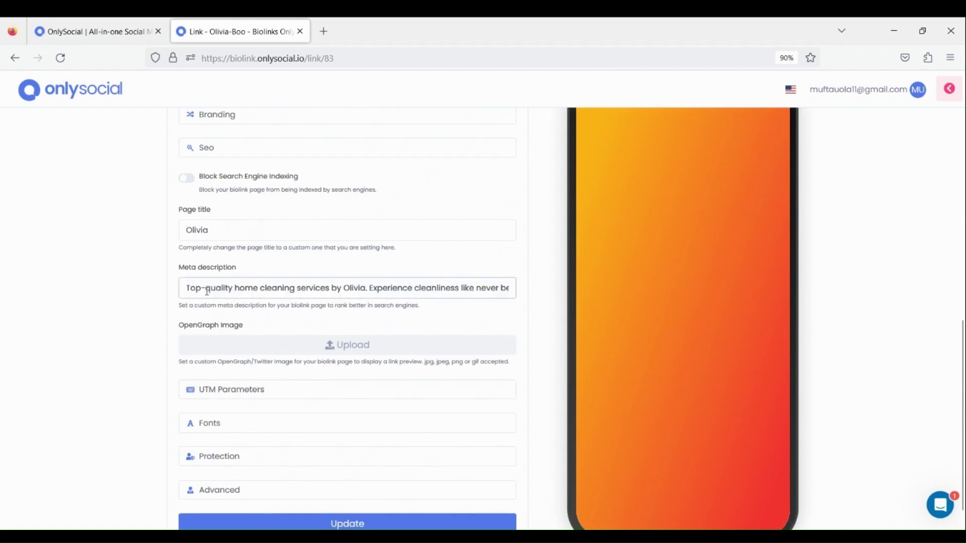
triple_click(206, 288)
left_click(330, 288)
scroll(401, 330, "down", 1)
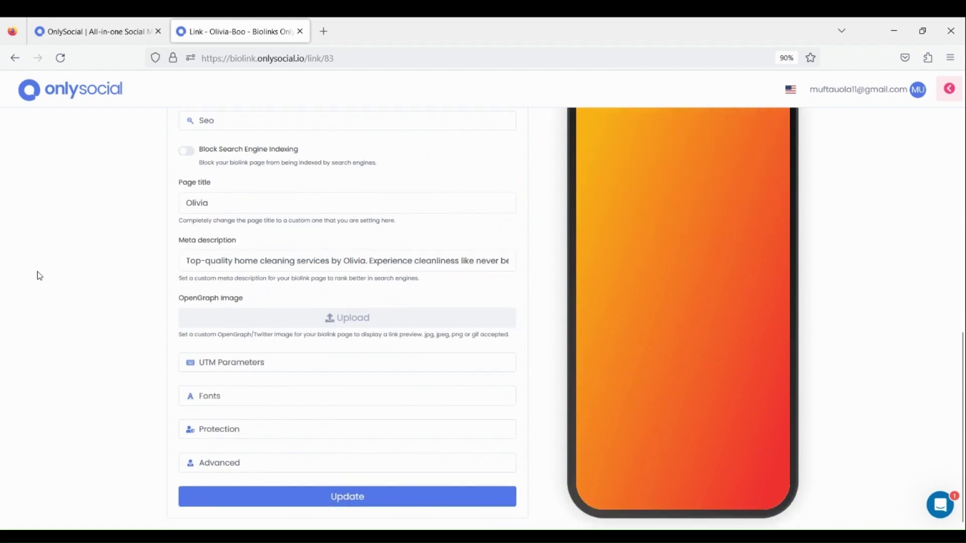
- Set the UTM medium to Brand Awareness and the source to Social Media
left_click(249, 363)
left_click_drag(257, 431, 189, 434)
scroll(189, 433, "down", 2)
left_click(259, 363)
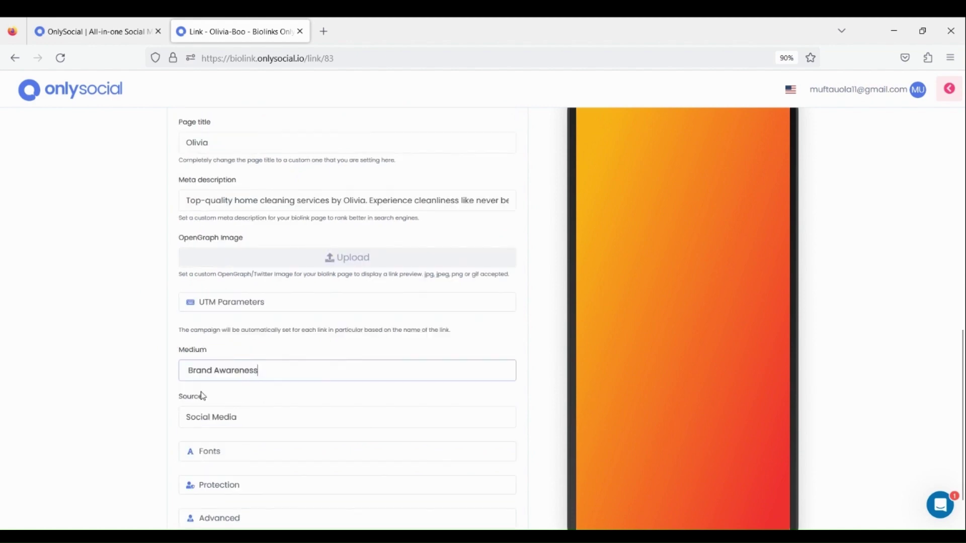
double_click(194, 397)
left_click(254, 424)
scroll(277, 403, "down", 2)
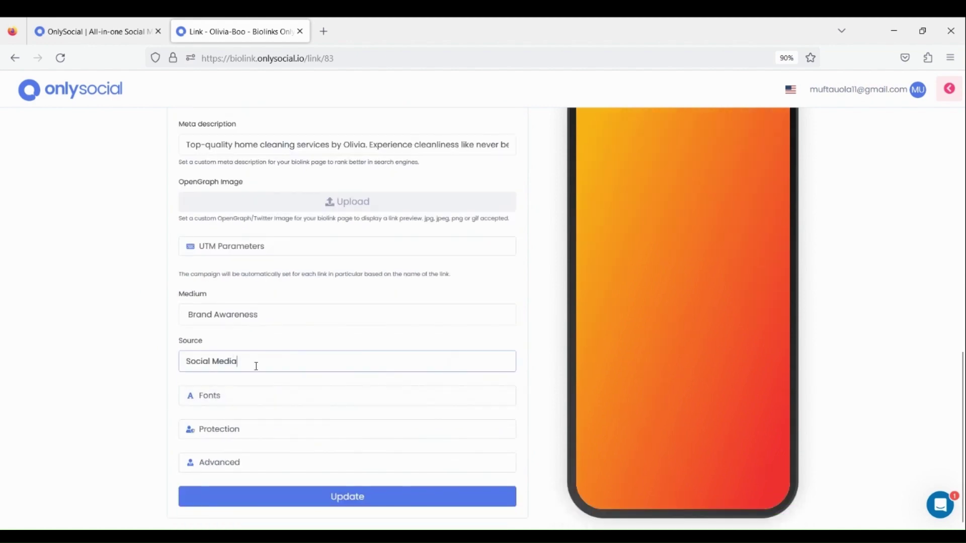
left_click(501, 247)
- Inspect the font size in the Fonts settings, then collapse them
left_click(226, 407)
scroll(204, 354, "down", 2)
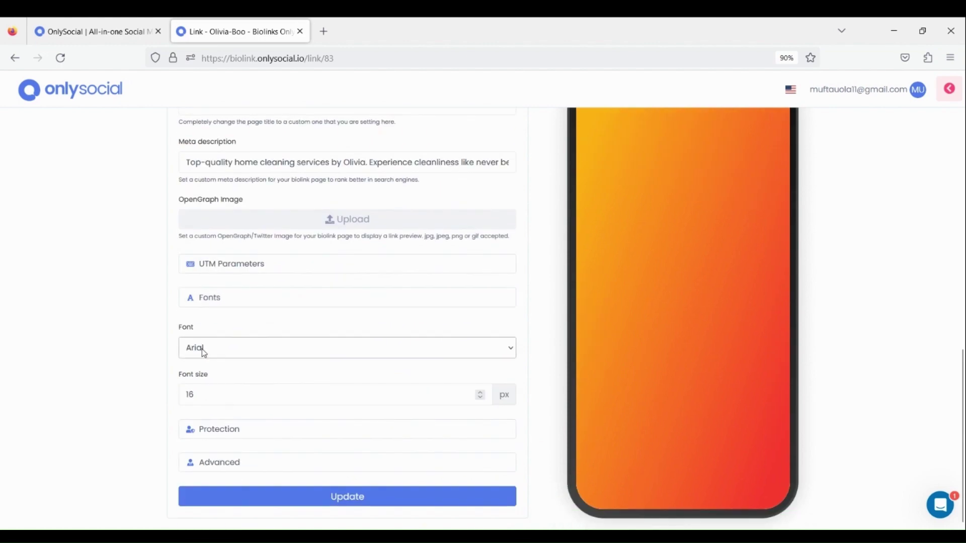
left_click(224, 395)
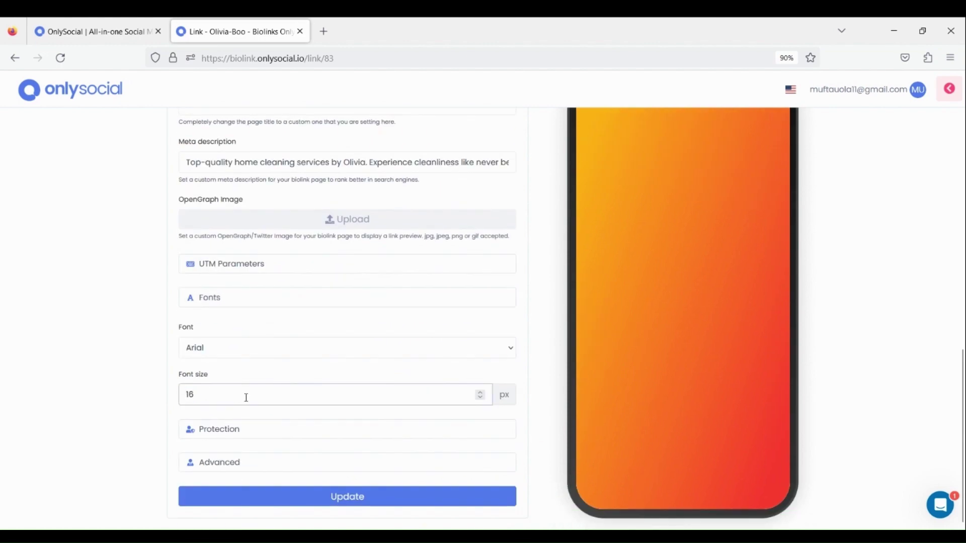
left_click(352, 297)
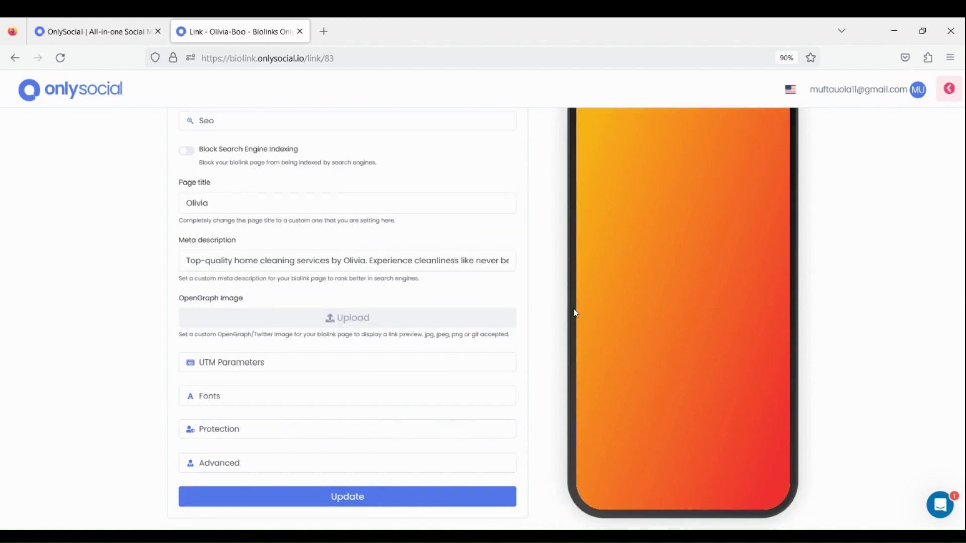
- Turn on the sensitive content warning in the Protection settings
left_click(234, 432)
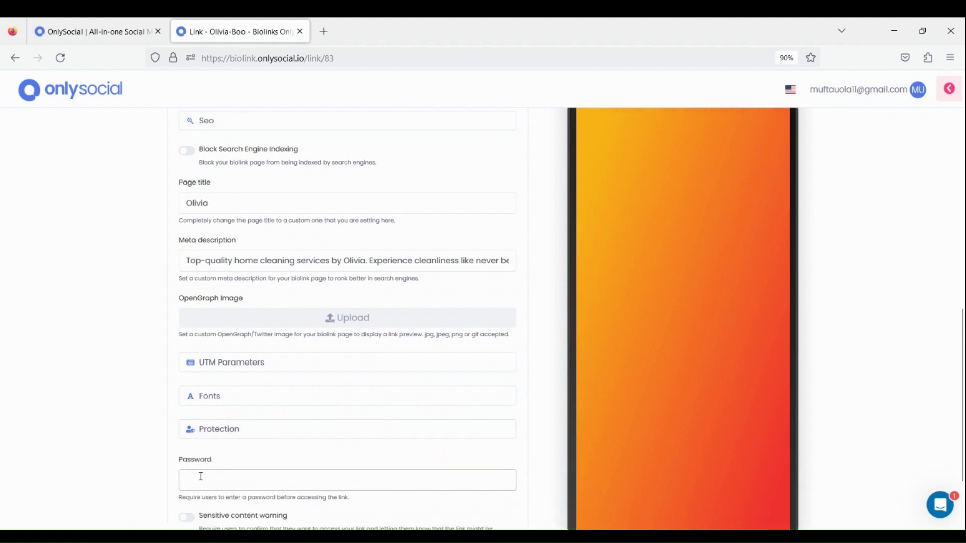
left_click(231, 429)
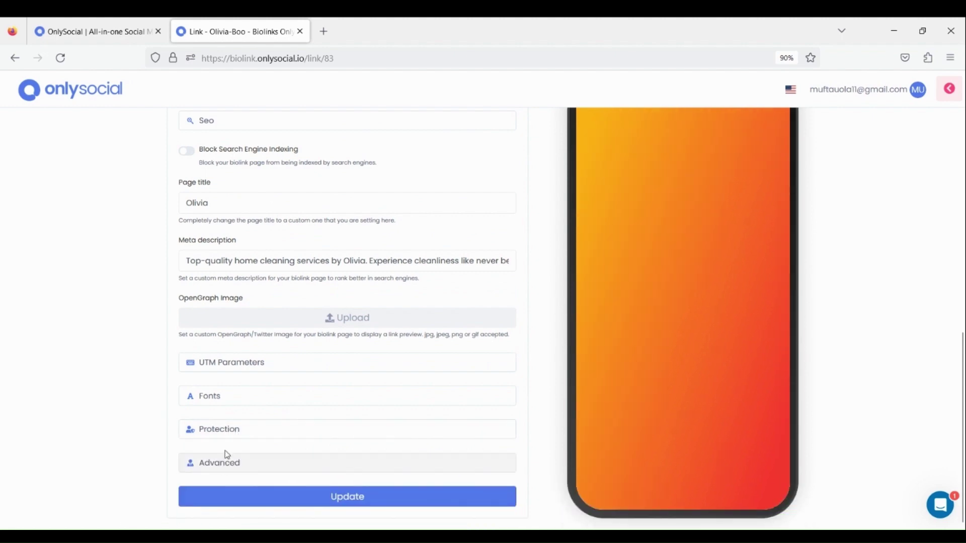
left_click(222, 432)
scroll(252, 423, "down", 2)
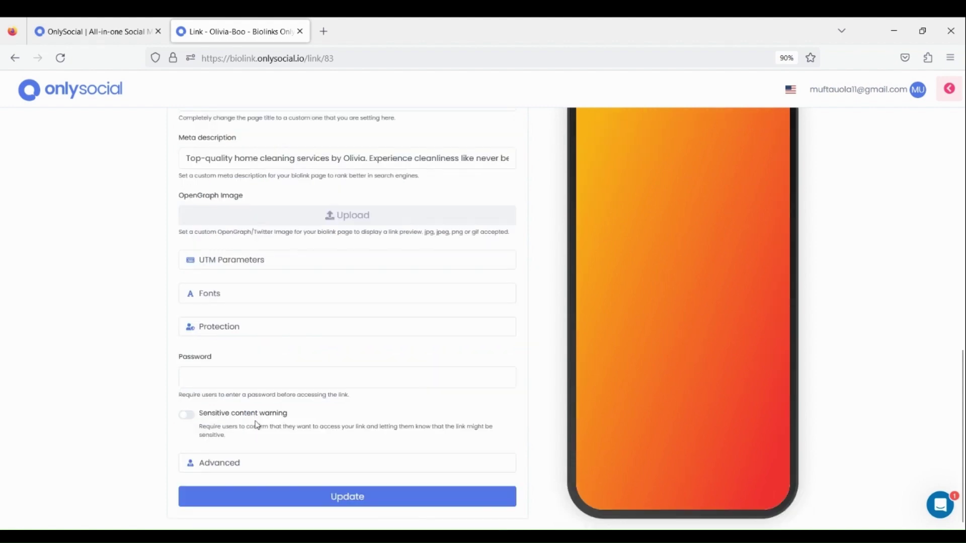
left_click(189, 417)
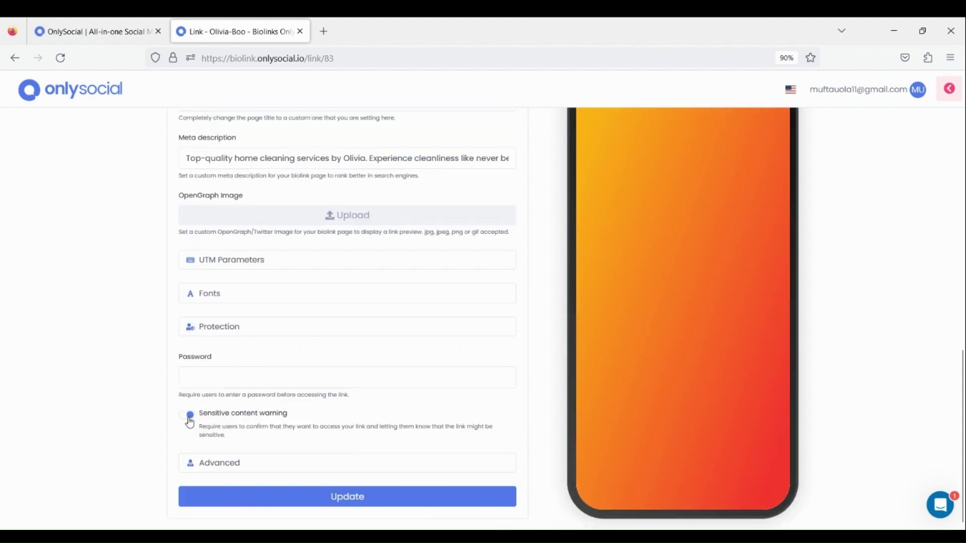
triple_click(290, 418)
left_click_drag(191, 429, 259, 446)
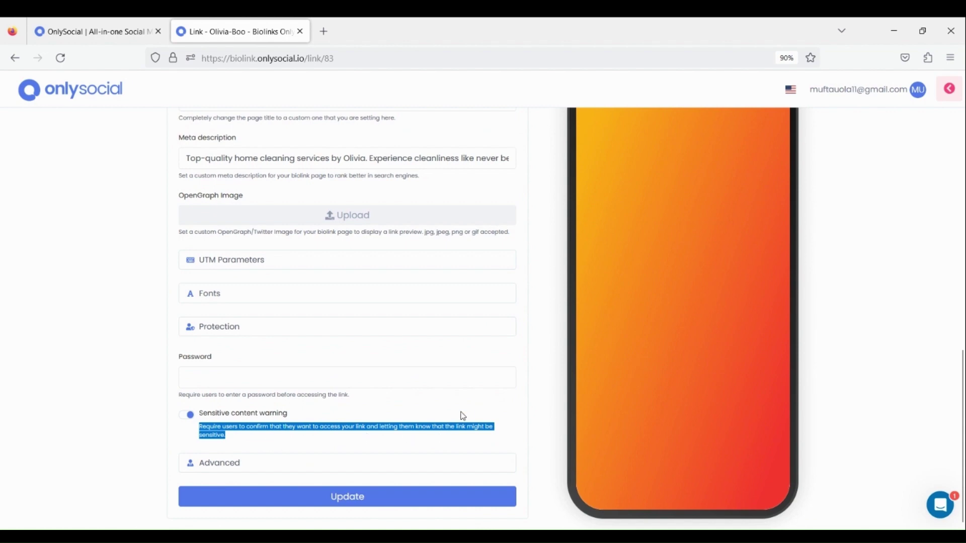
left_click(217, 326)
left_click(248, 458)
scroll(487, 290, "down", 4)
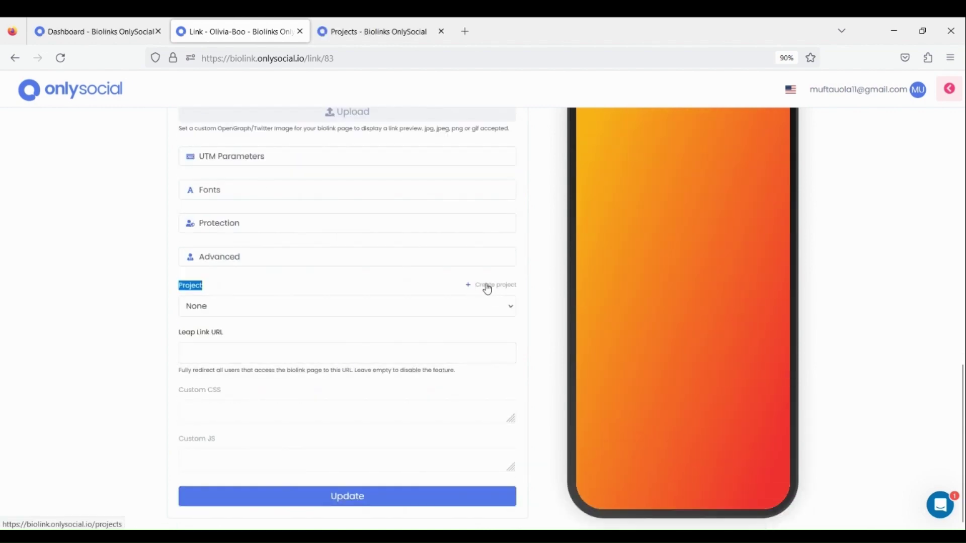
left_click(488, 290)
left_click(690, 158)
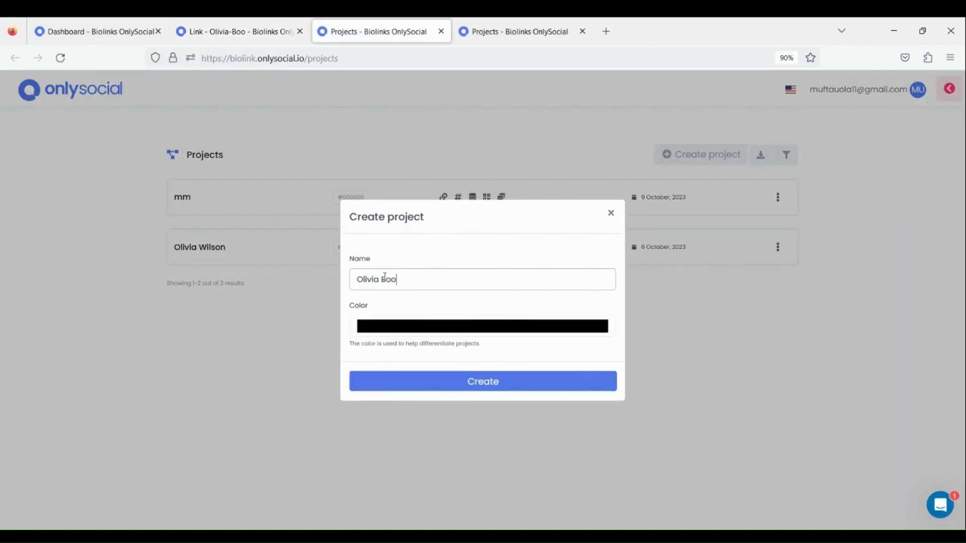
left_click(452, 326)
left_click(238, 70)
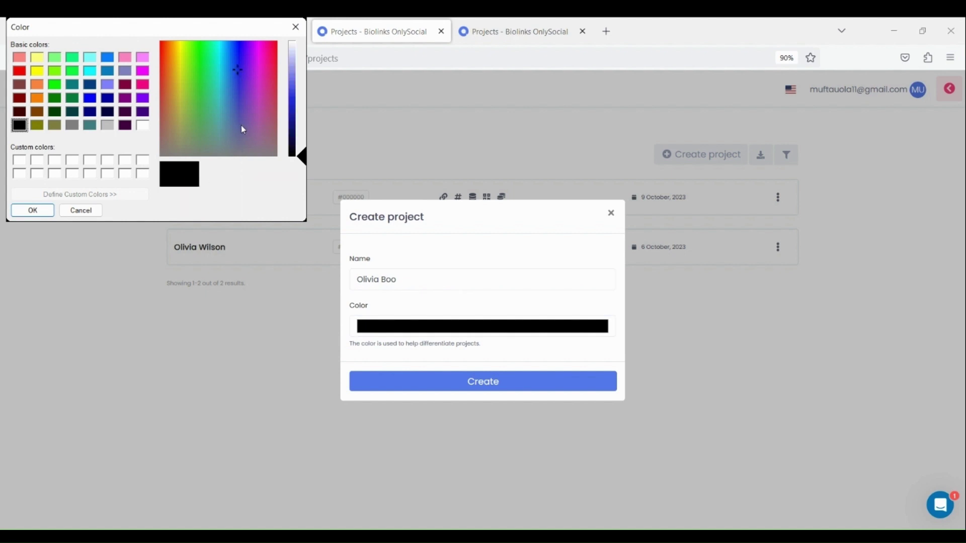
key("Return")
left_click(414, 328)
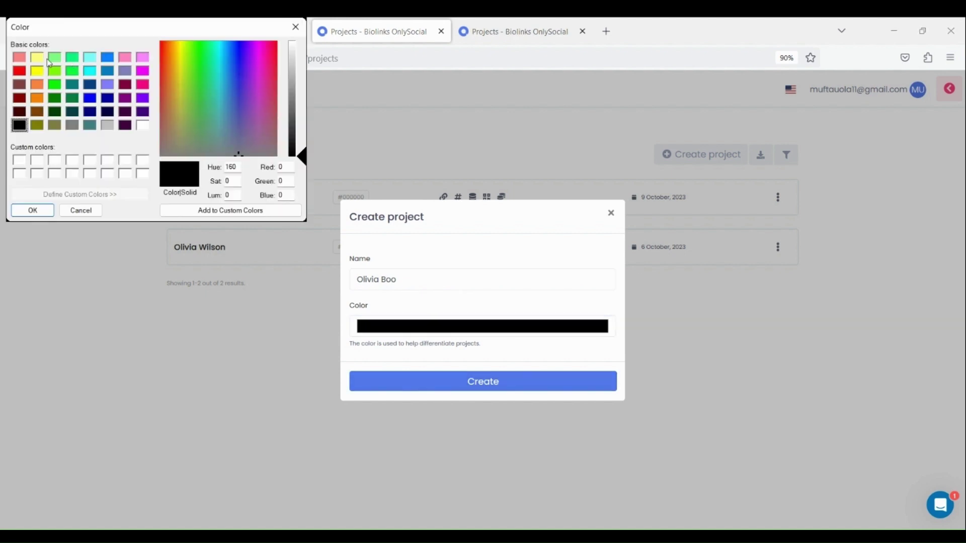
left_click(240, 66)
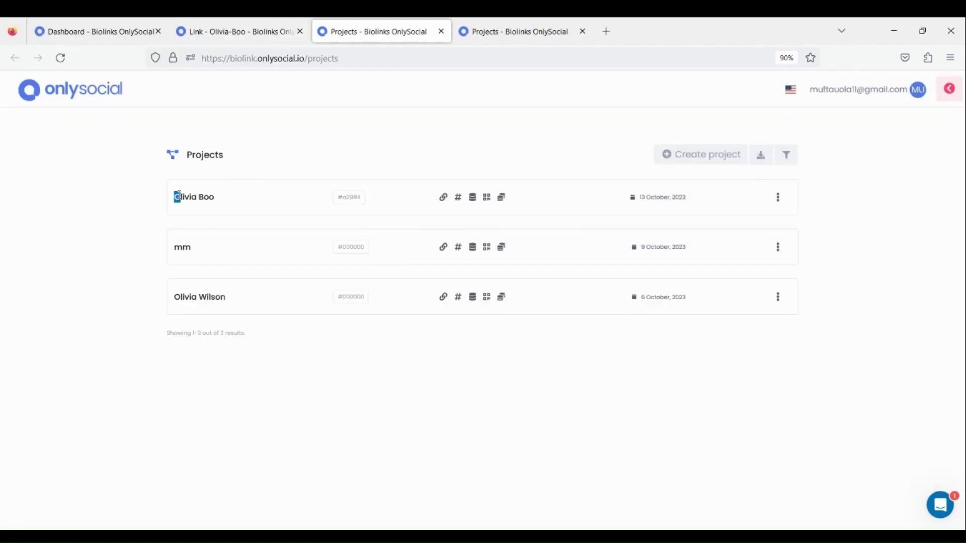
left_click_drag(177, 197, 762, 201)
left_click(511, 208)
key("ctrl+Page_Up")
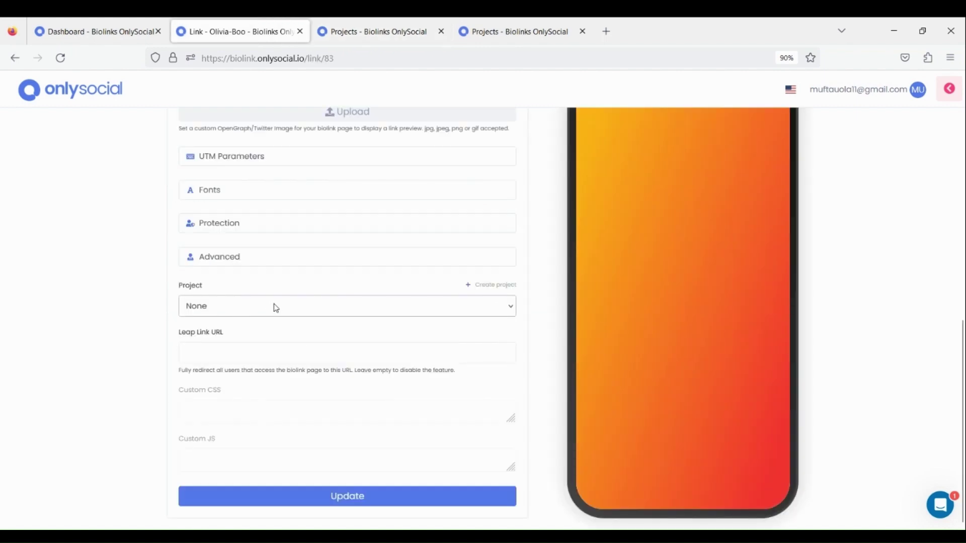
left_click(215, 365)
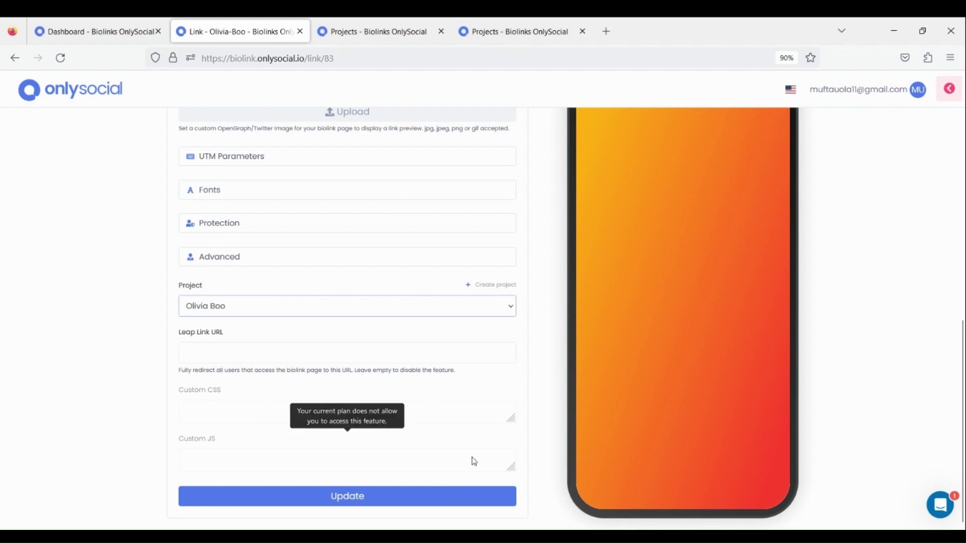
triple_click(275, 355)
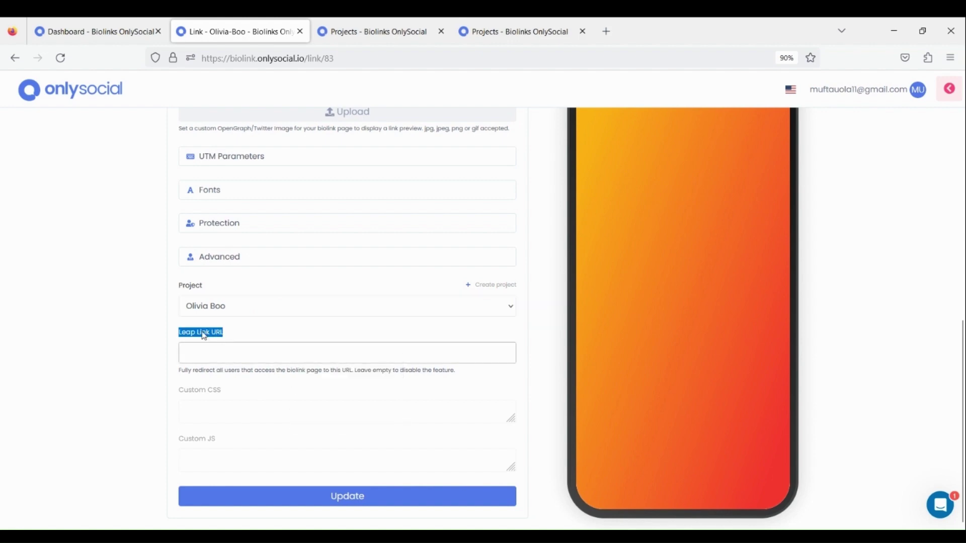
left_click(220, 335)
left_click_drag(248, 337, 178, 333)
left_click(205, 337)
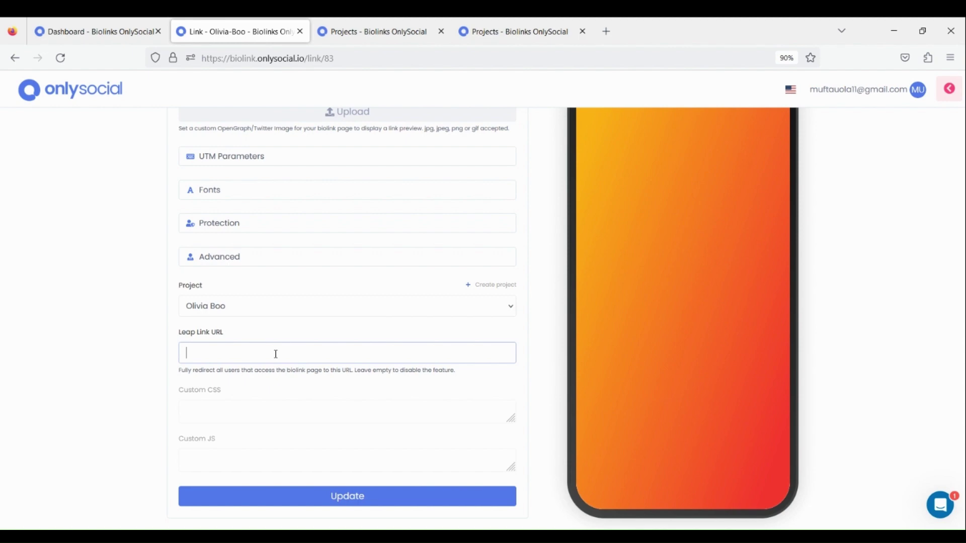
left_click(328, 378)
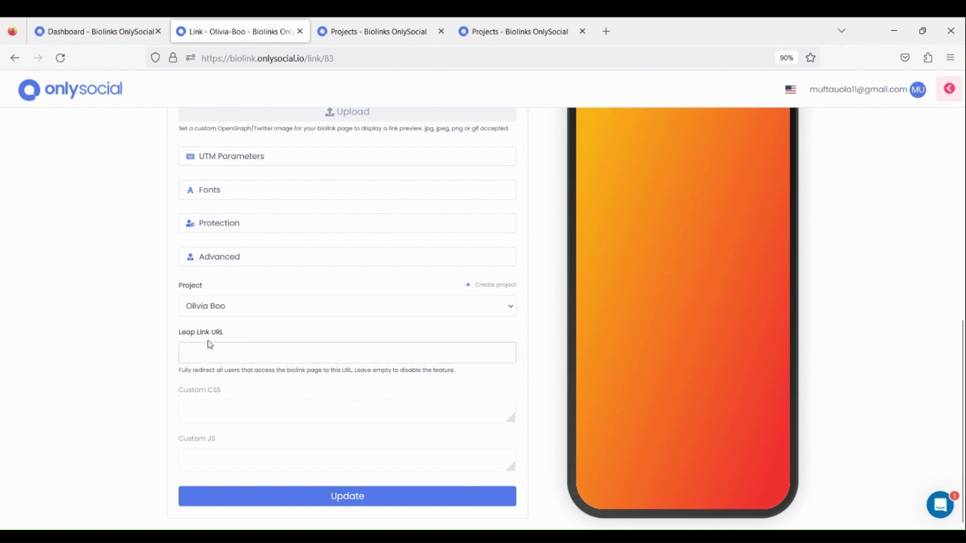
left_click_drag(216, 440, 171, 443)
left_click(216, 439)
- Save the link settings and show the Olivia-Boo page's still-empty blocks list
left_click(345, 499)
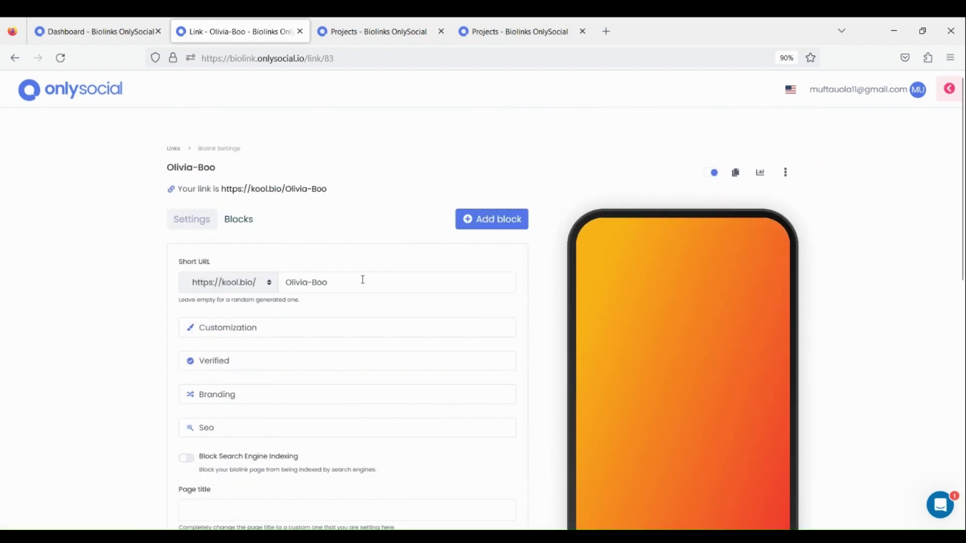
left_click(232, 221)
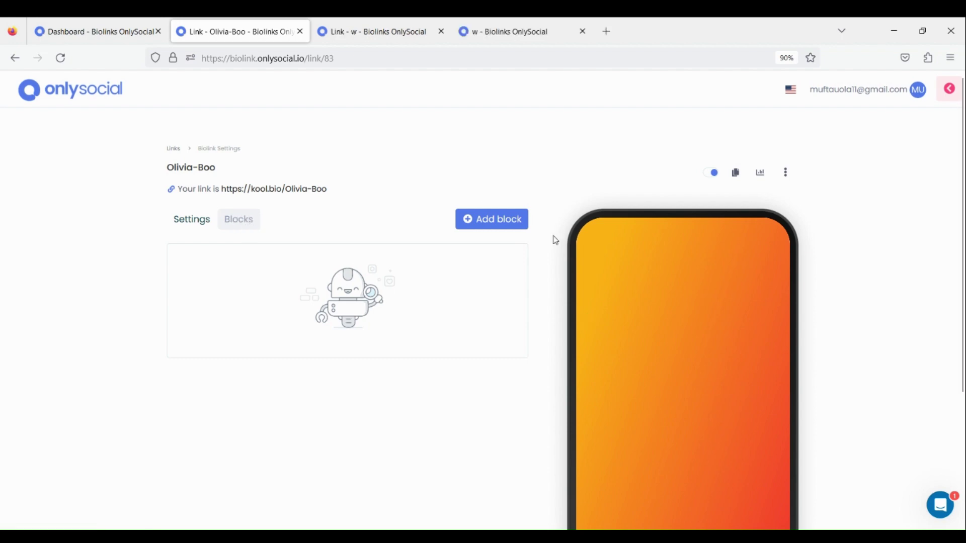
- Add an Avatar block and upload a photo as its image
left_click(493, 226)
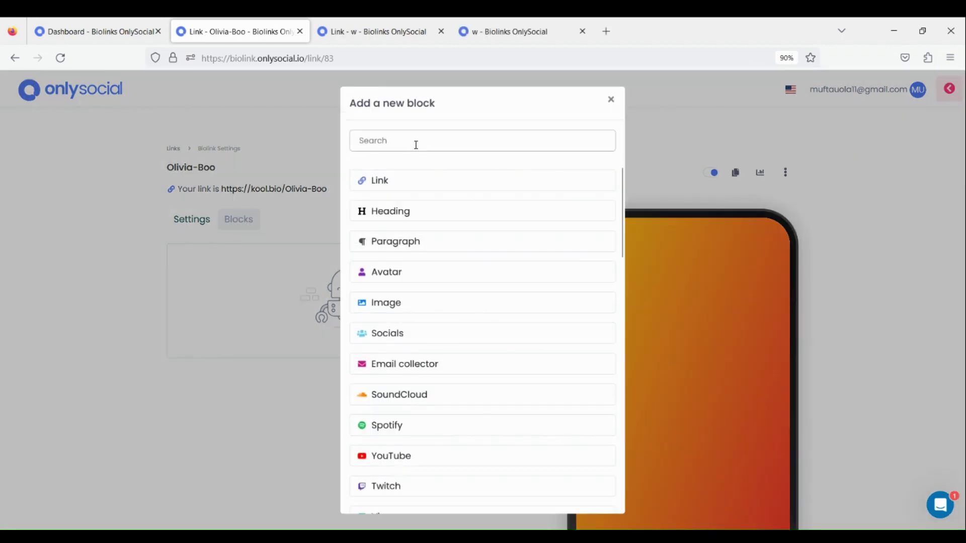
scroll(407, 179, "down", 1)
scroll(408, 179, "down", 3)
scroll(410, 186, "up", 4)
scroll(453, 192, "down", 15)
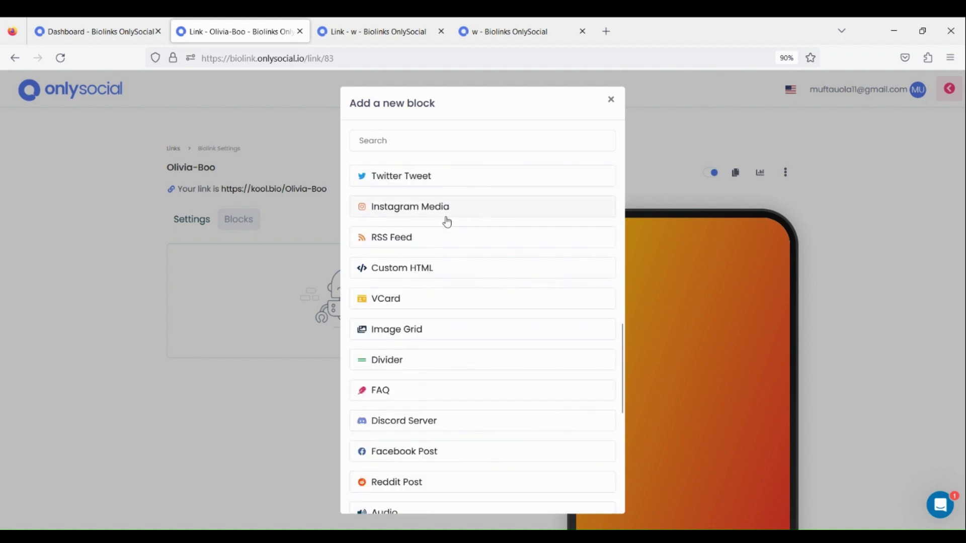
scroll(459, 316, "up", 15)
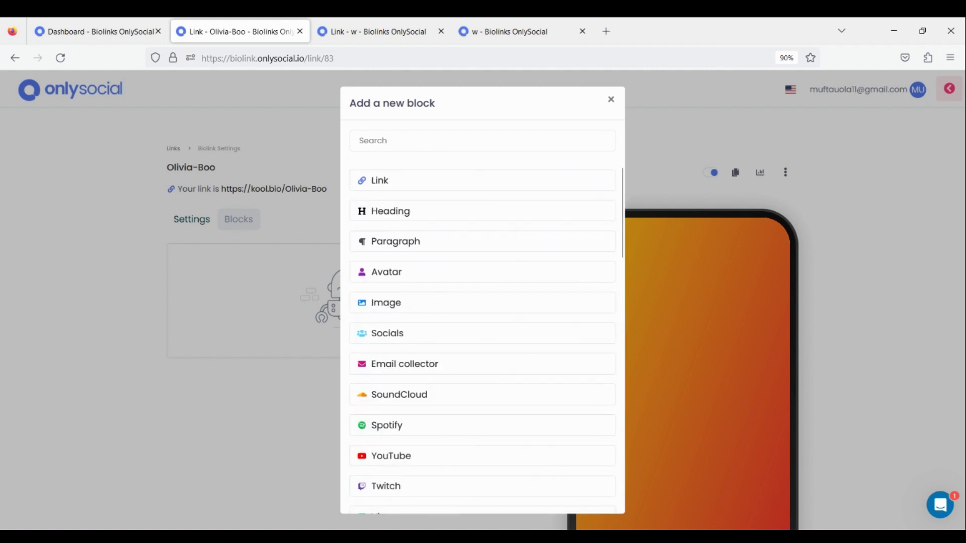
left_click(395, 272)
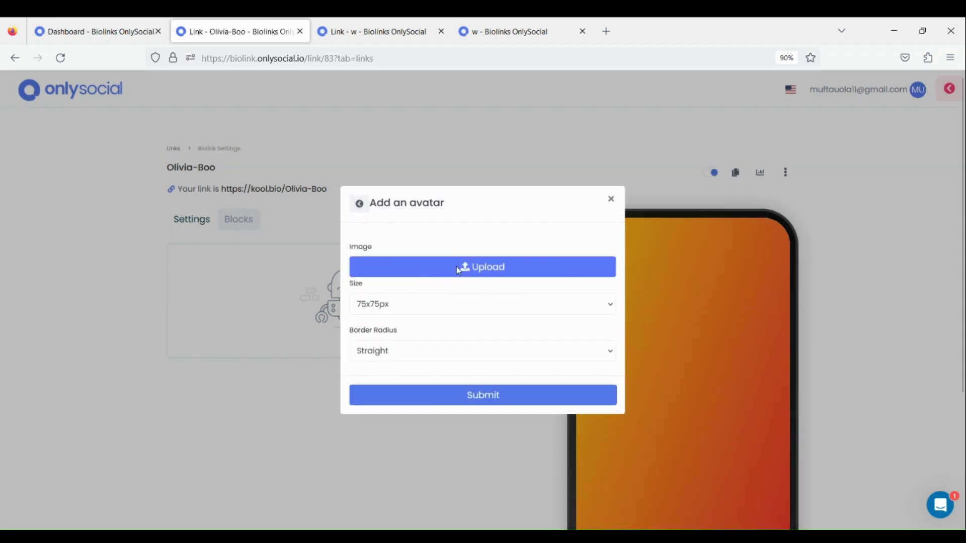
left_click(457, 266)
double_click(155, 168)
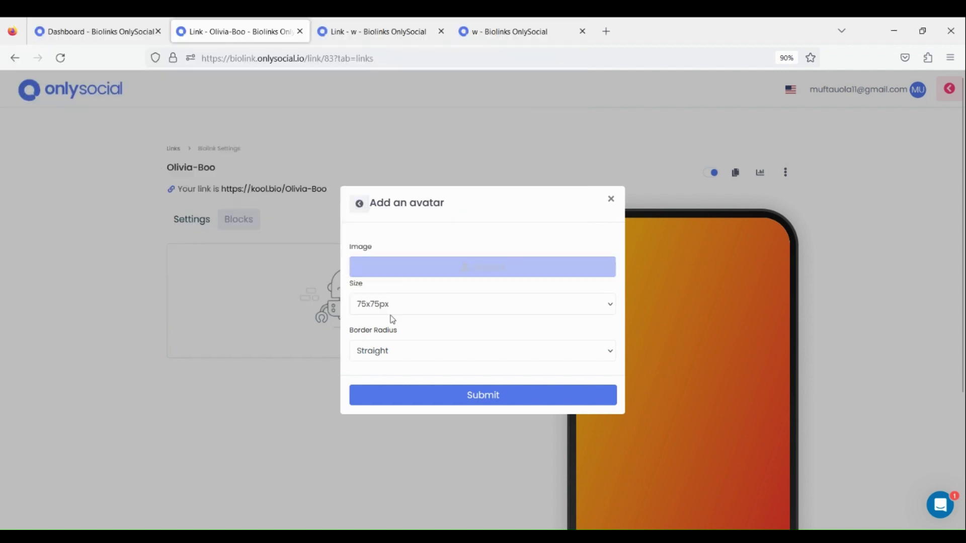
- Set the avatar size to 125x125px with Round border radius and submit it
left_click(371, 367)
left_click(380, 355)
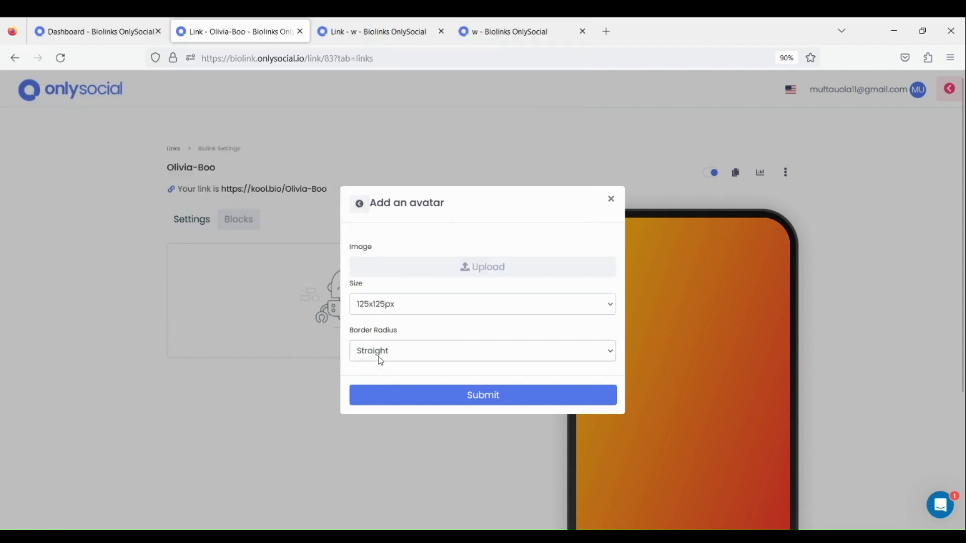
left_click(379, 373)
left_click(460, 400)
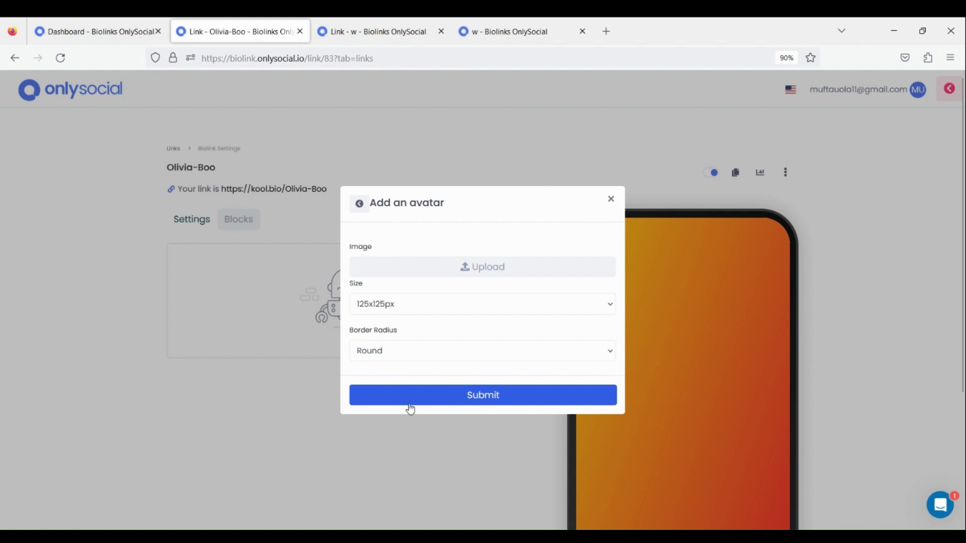
left_click(527, 402)
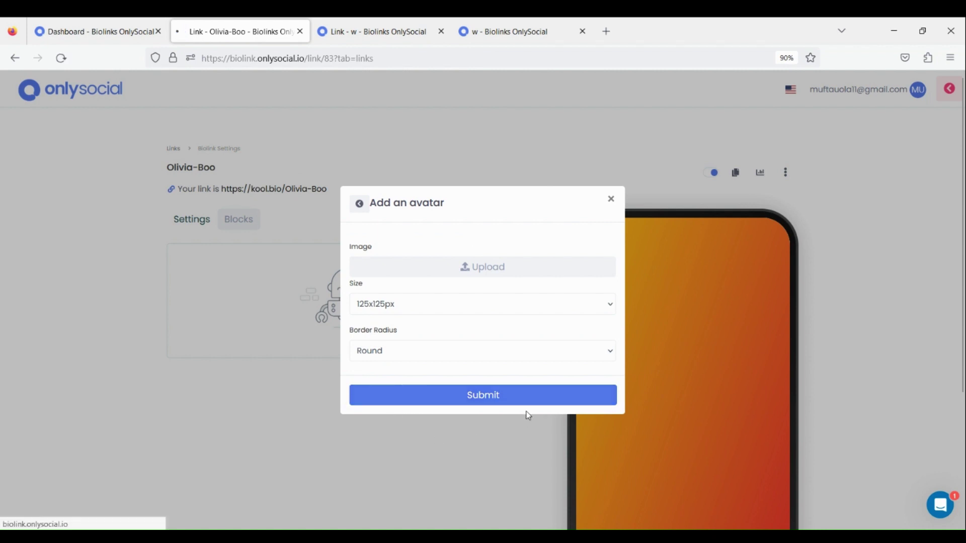
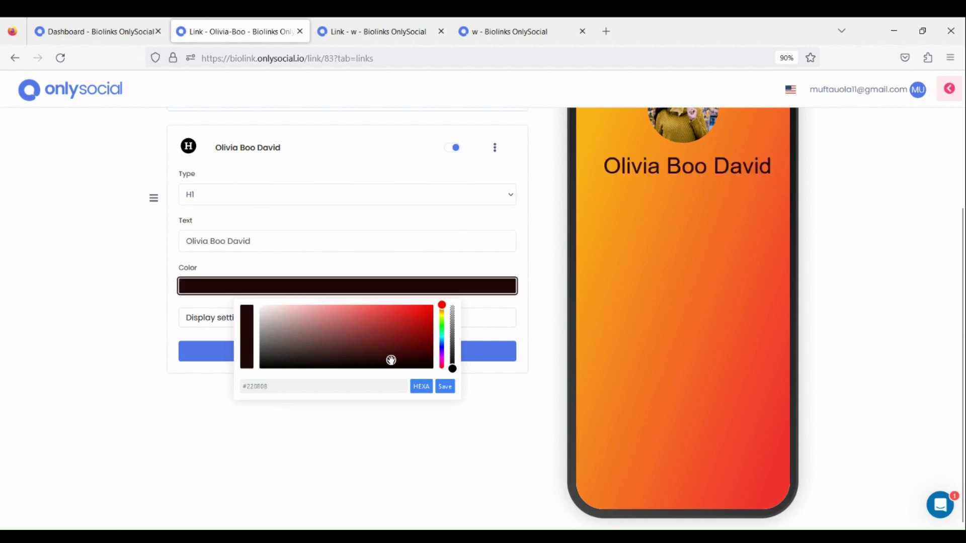
left_click(445, 386)
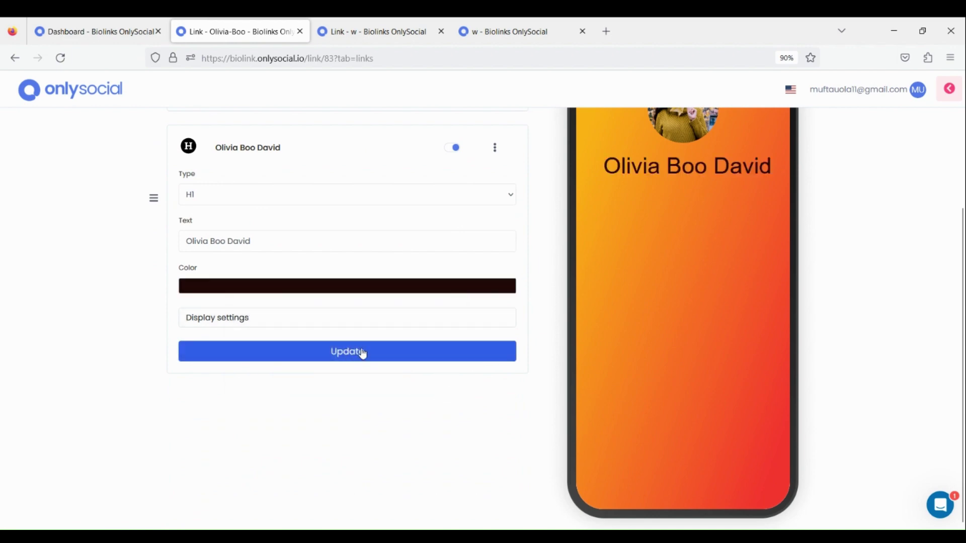
left_click(270, 354)
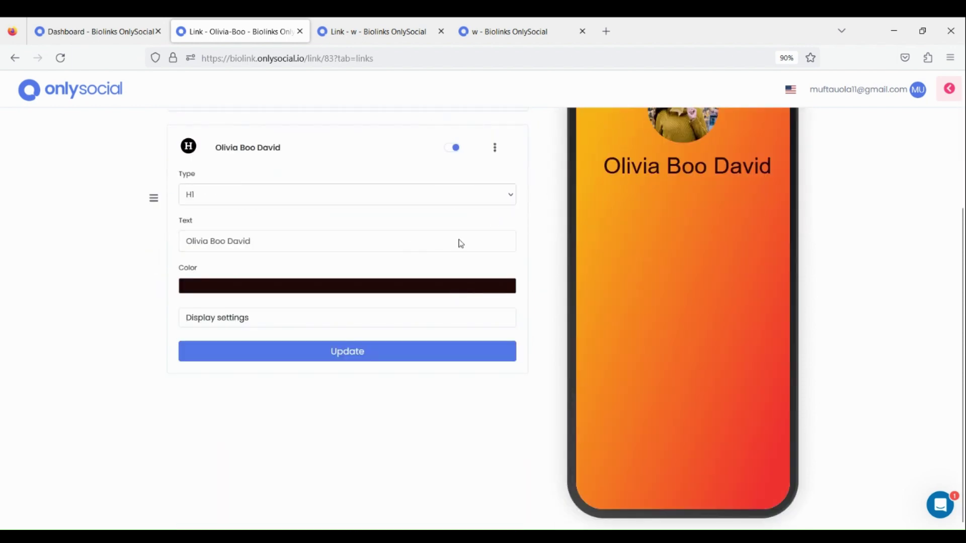
left_click(494, 229)
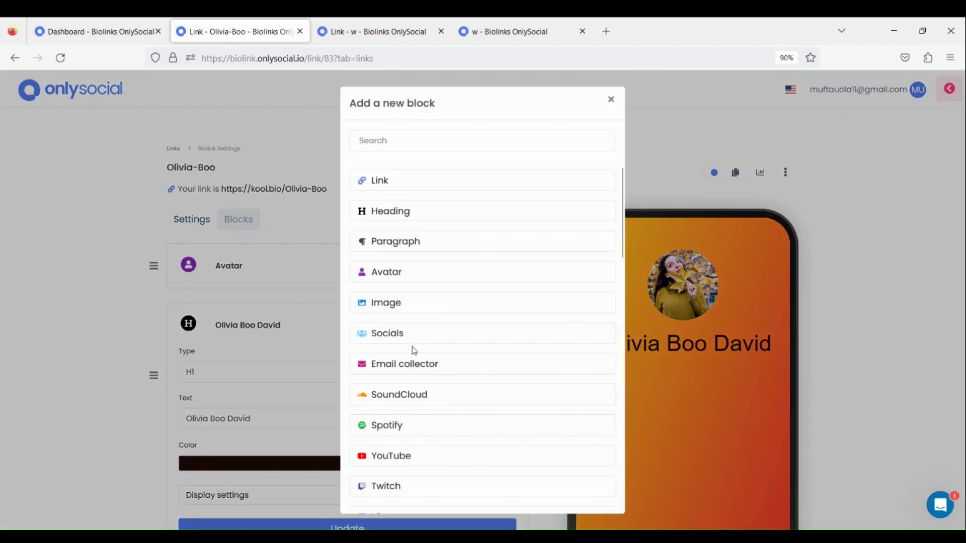
- Add an H3 heading block reading 'the Phographer' below the name
left_click(388, 208)
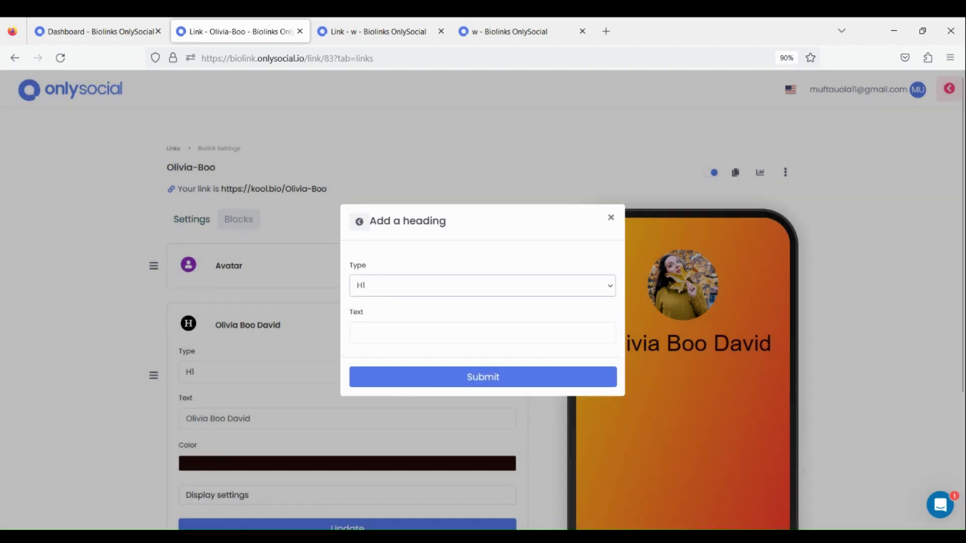
key("Down")
key("Down")
left_click(362, 336)
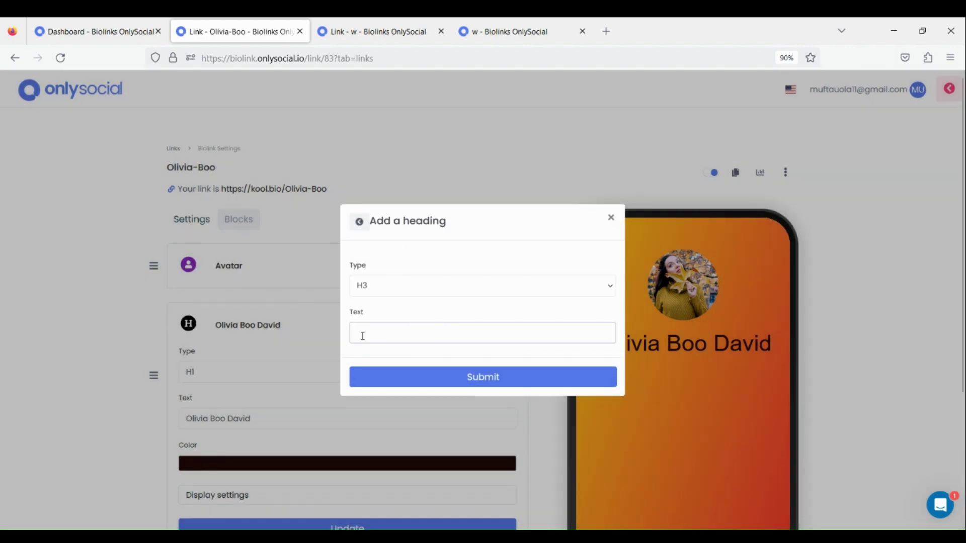
type("the Phographer")
left_click(472, 377)
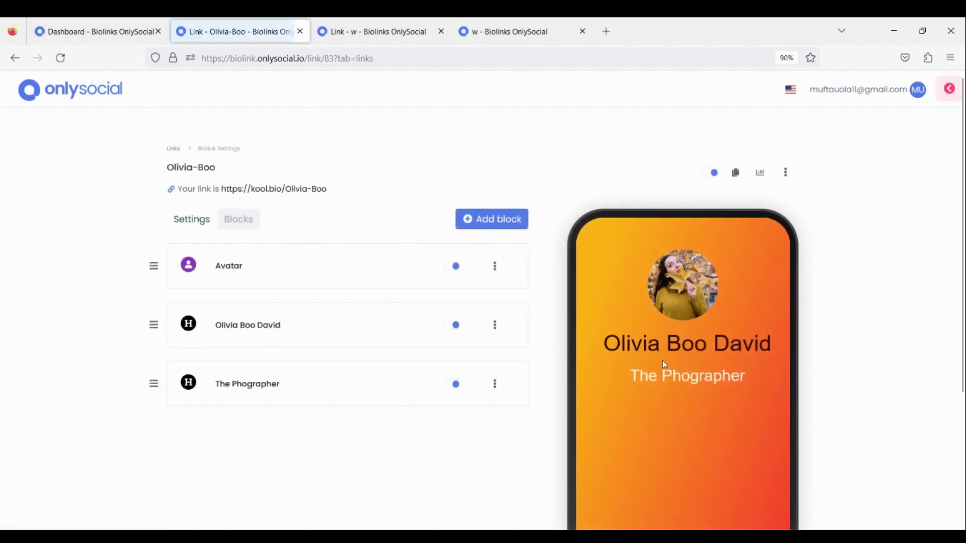
scroll(474, 306, "down", 1)
- Recolour 'The Phographer' subheading black and save the change
left_click(495, 324)
left_click(448, 357)
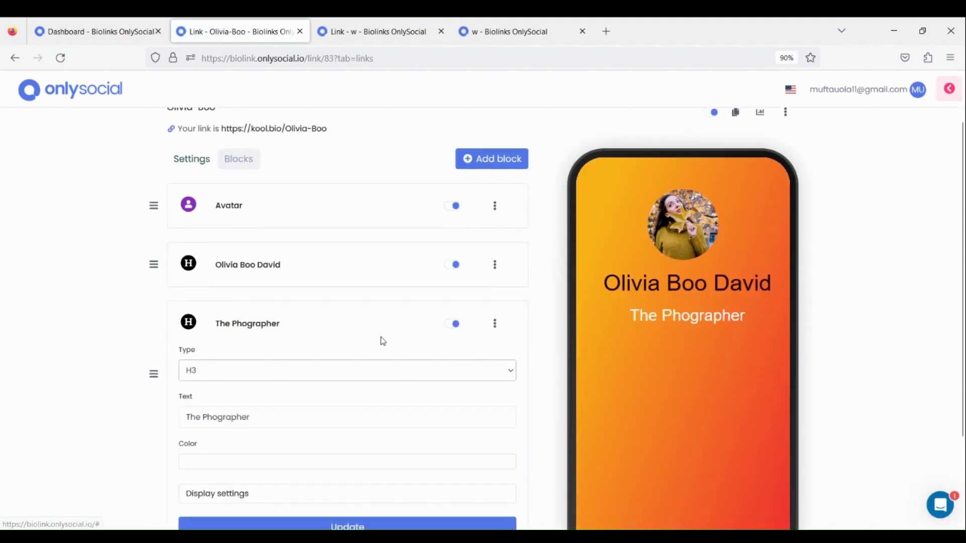
left_click(208, 461)
left_click(347, 415)
scroll(384, 341, "down", 2)
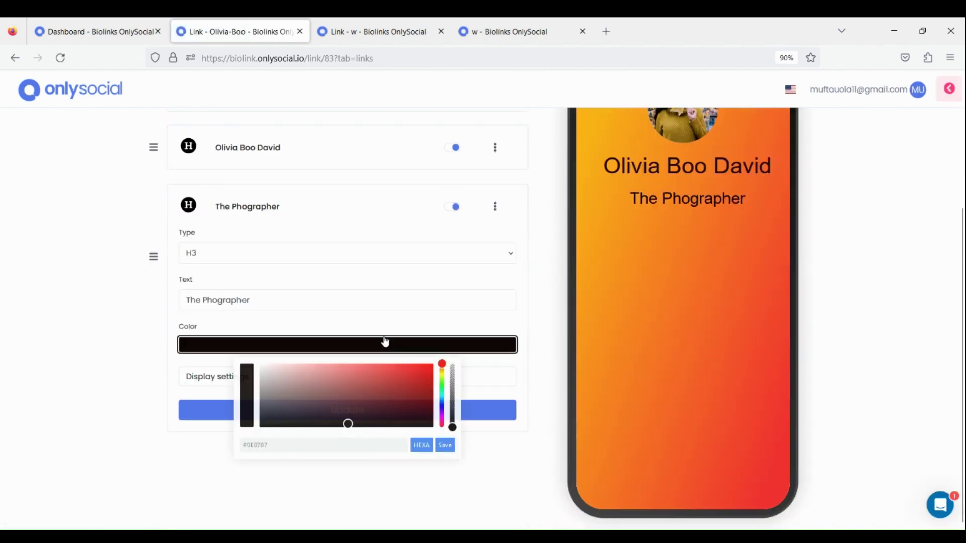
left_click(449, 446)
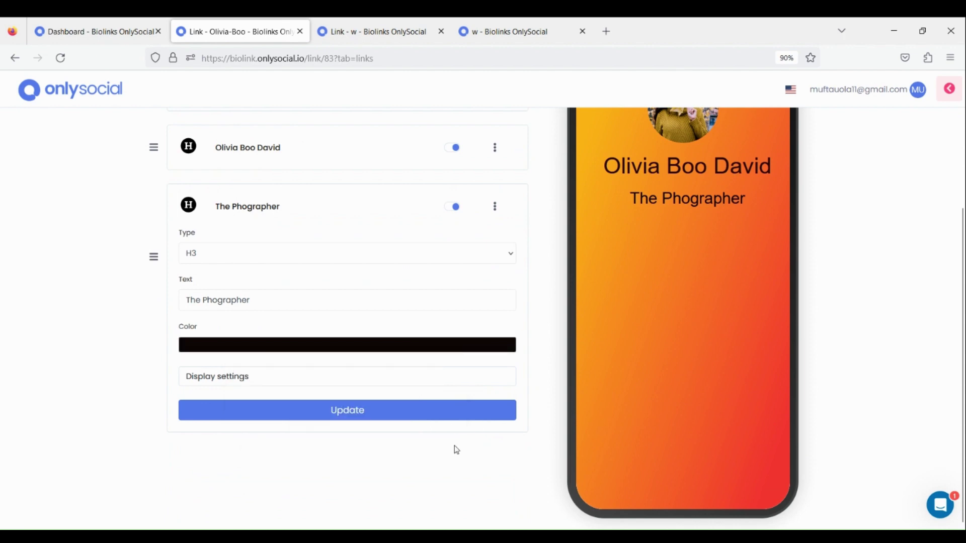
left_click(386, 412)
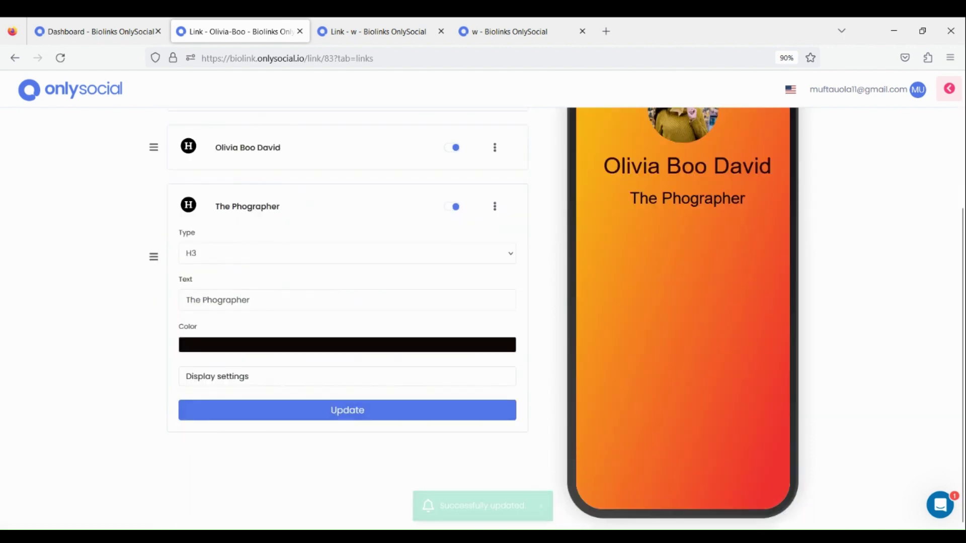
left_click(500, 220)
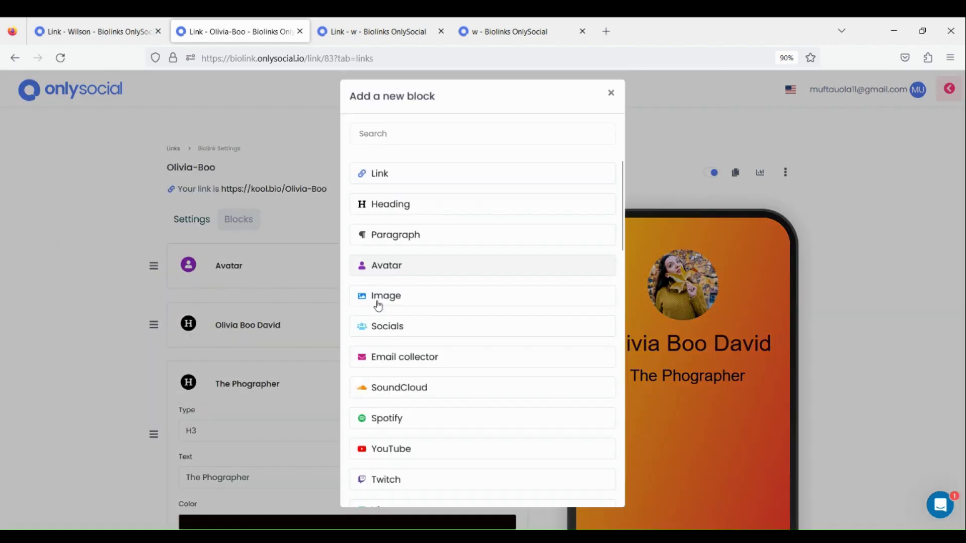
left_click(400, 183)
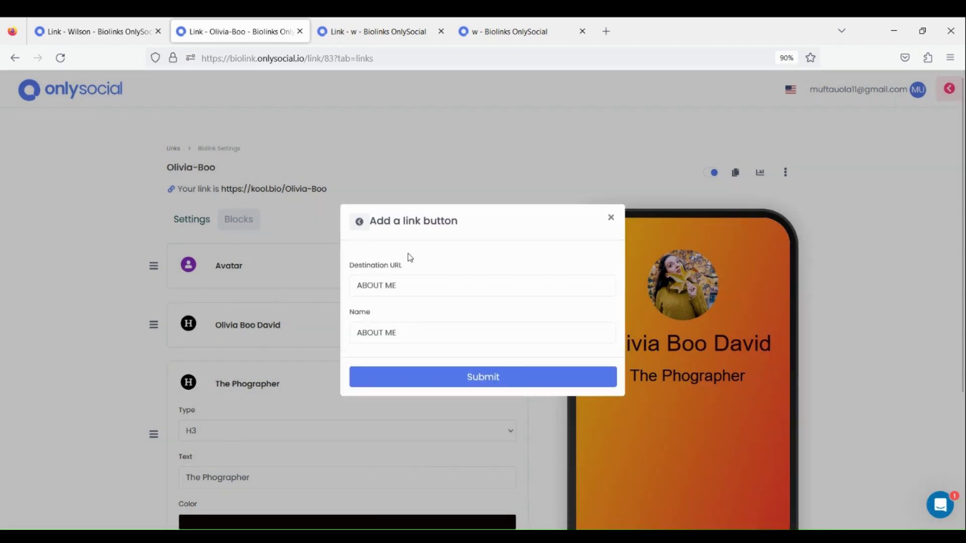
left_click(406, 287)
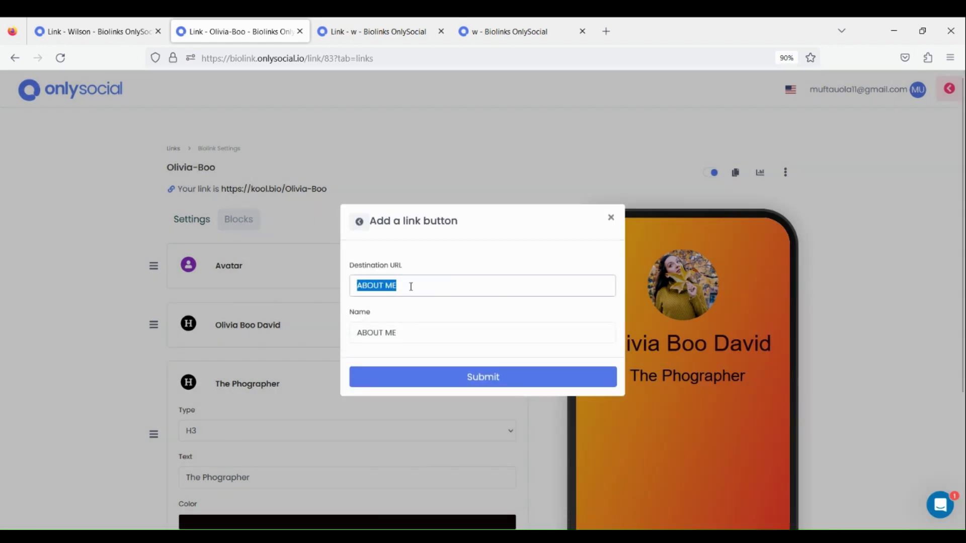
key("BackSpace")
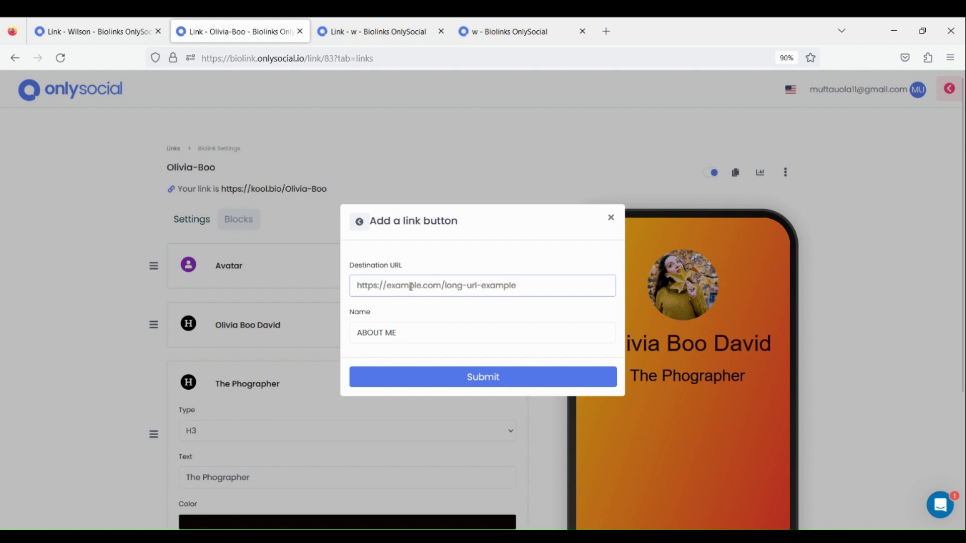
type("face")
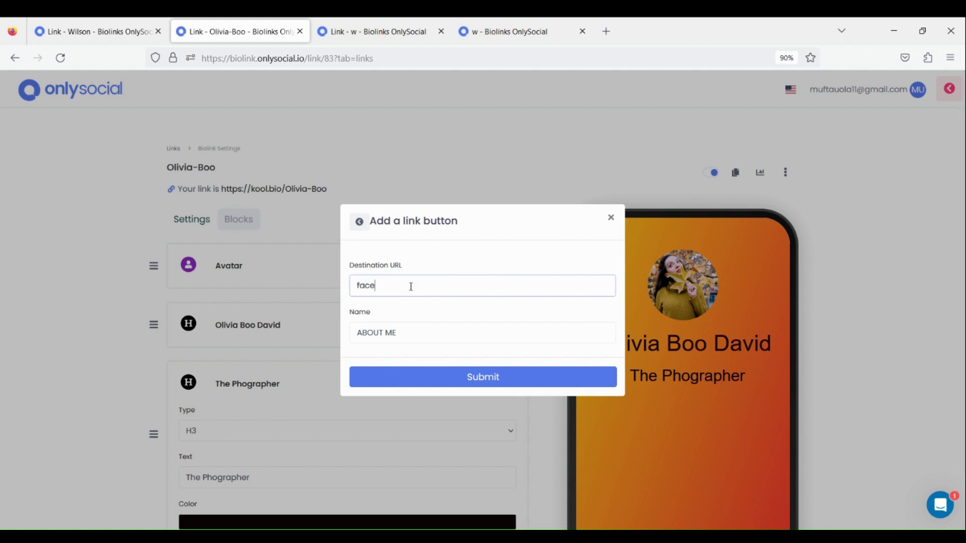
key("Tab")
left_click(413, 288)
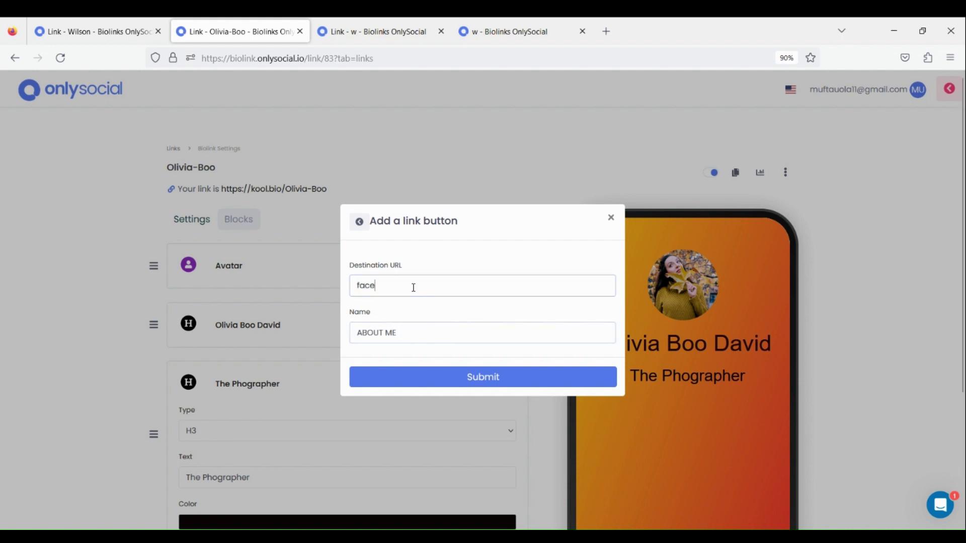
type("aceb")
left_click(400, 305)
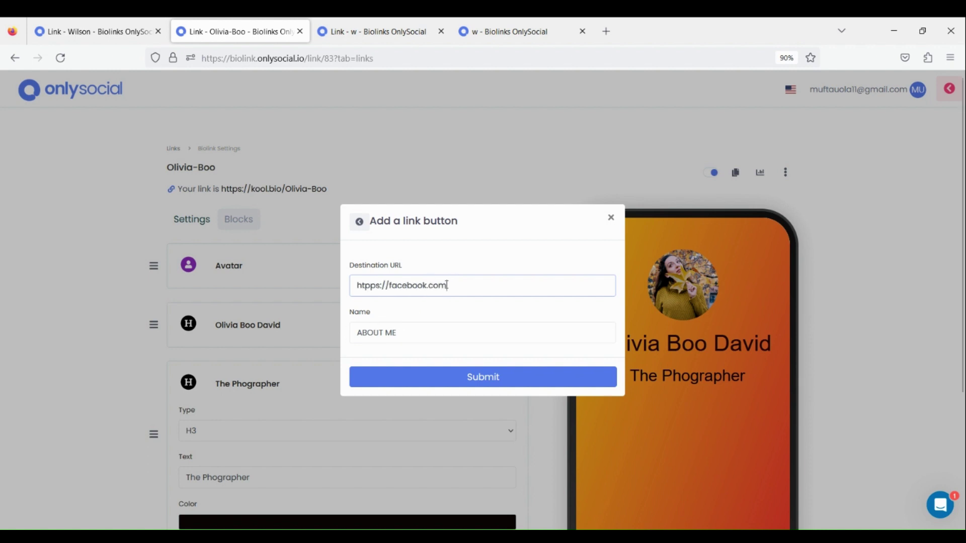
left_click(452, 381)
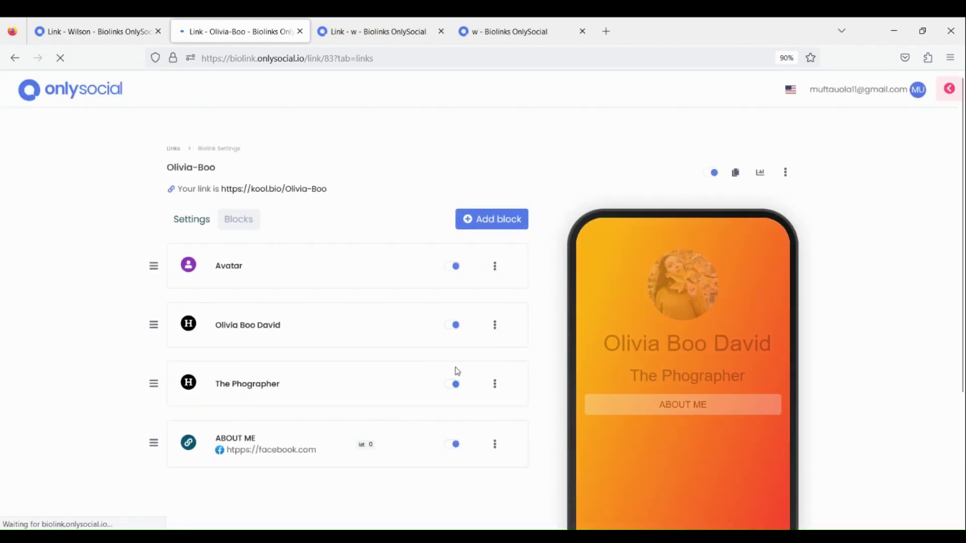
scroll(634, 322, "down", 2)
scroll(382, 300, "up", 3)
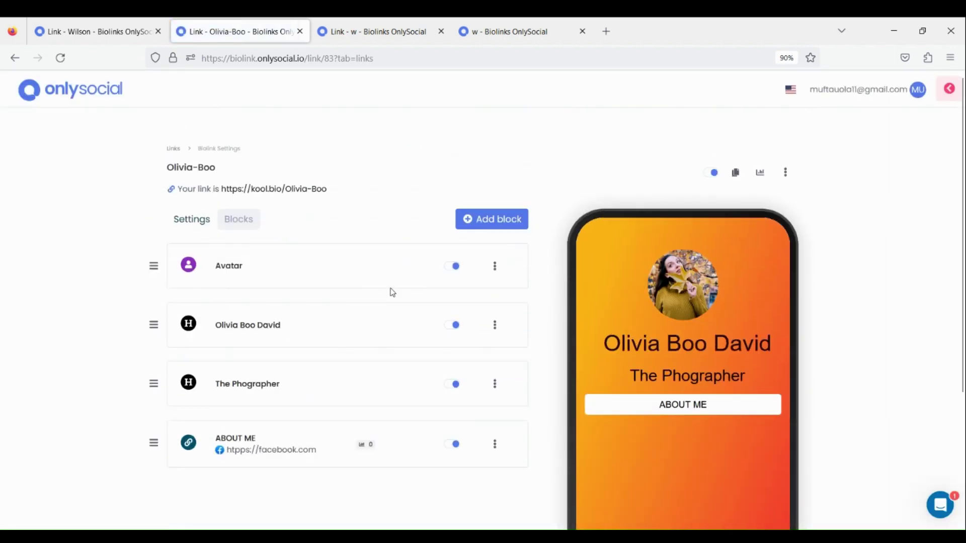
scroll(424, 218, "down", 3)
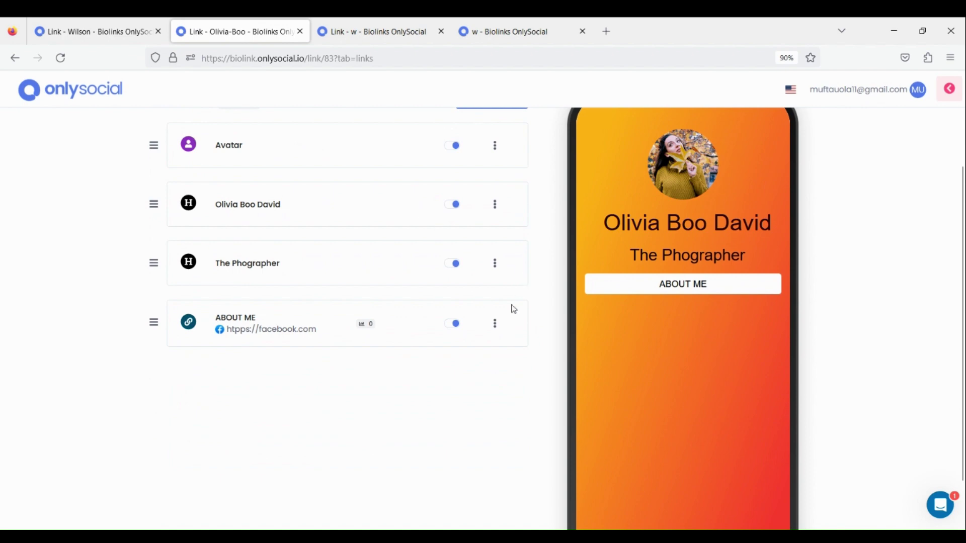
- Edit the ABOUT ME button and pick the fab fa-facebook-f icon via a 'fac' search
left_click(495, 323)
left_click(453, 361)
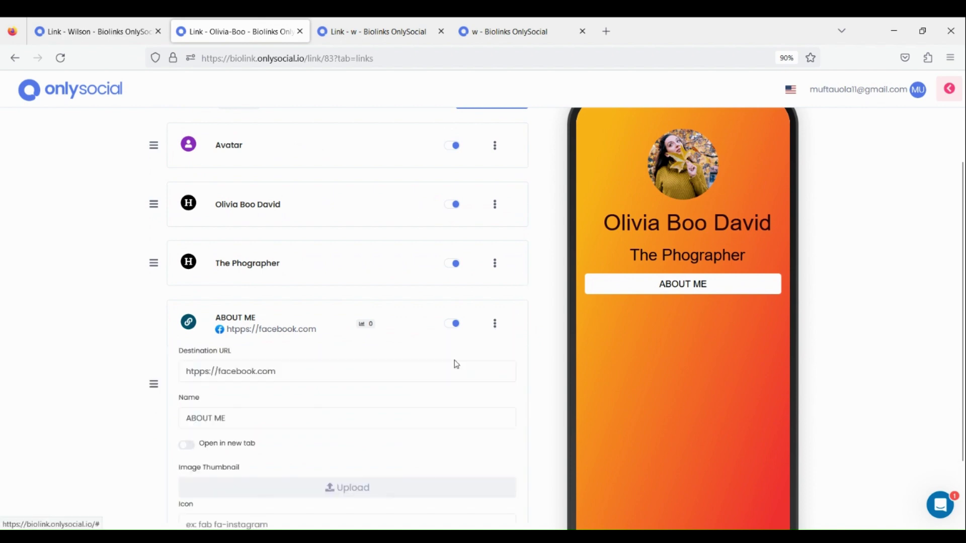
scroll(279, 344, "down", 2)
scroll(279, 344, "down", 5)
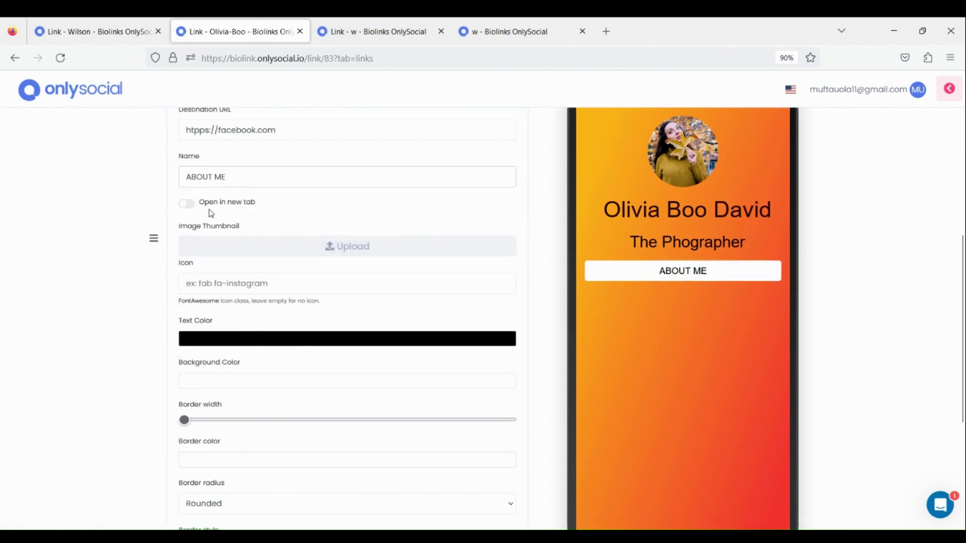
left_click(249, 283)
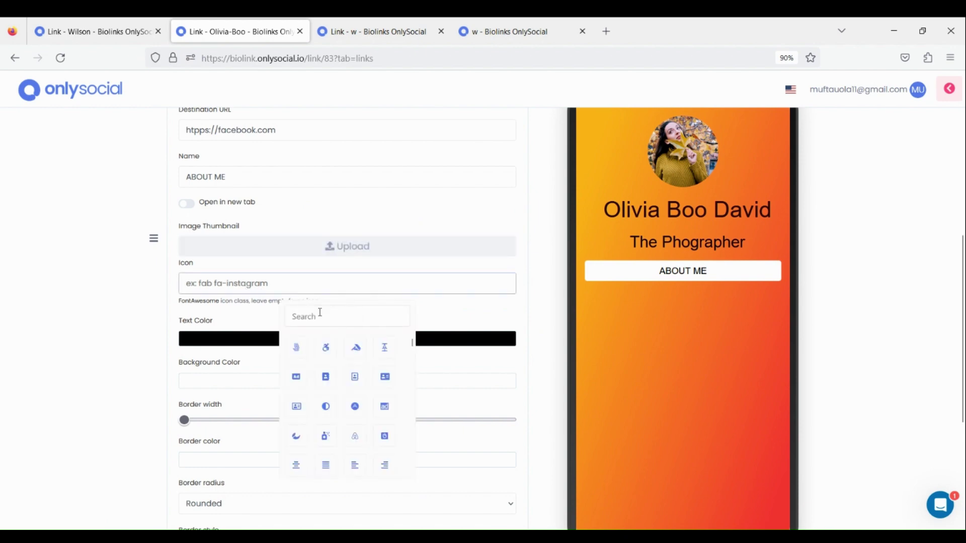
left_click(320, 313)
type("fac")
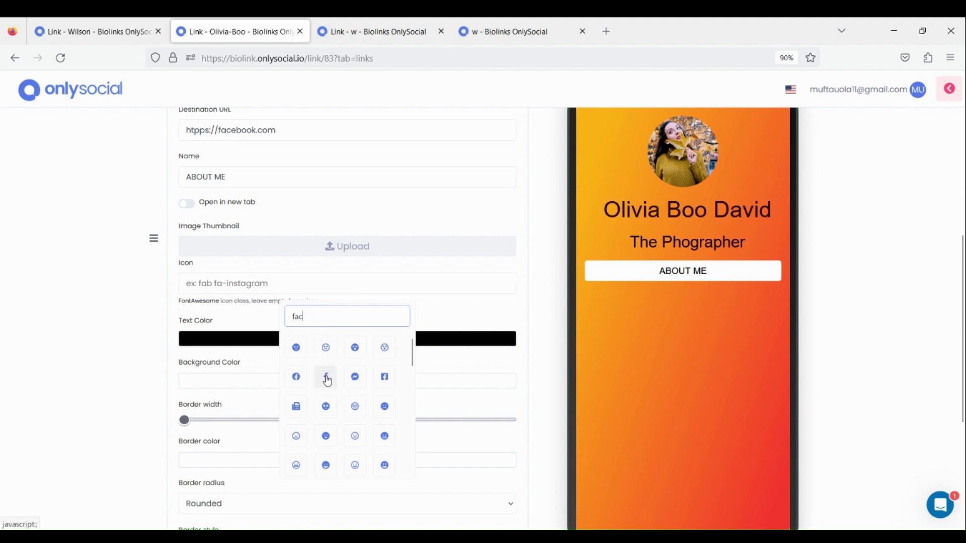
left_click(326, 378)
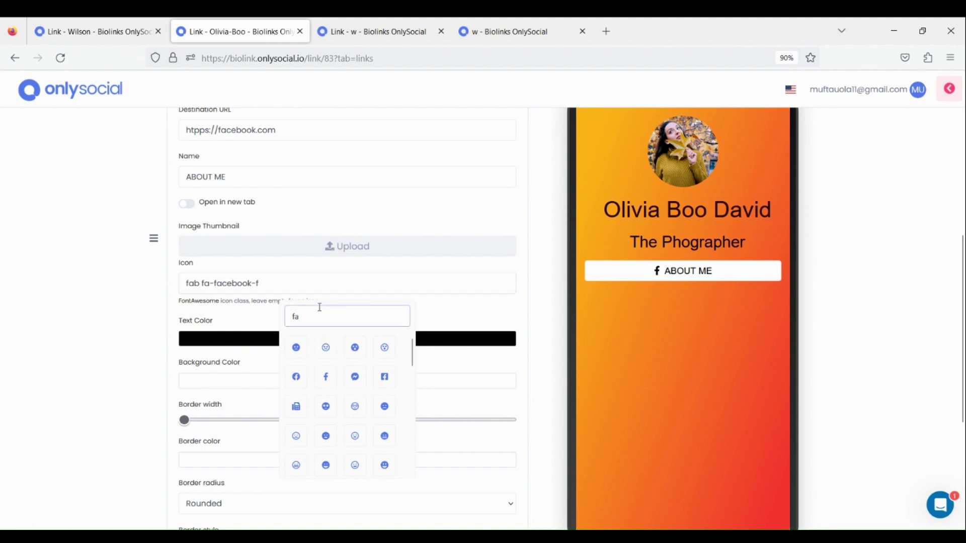
- Delete the Facebook icon class, leaving the button's icon field empty
key("BackSpace")
key("BackSpace")
left_click(98, 299)
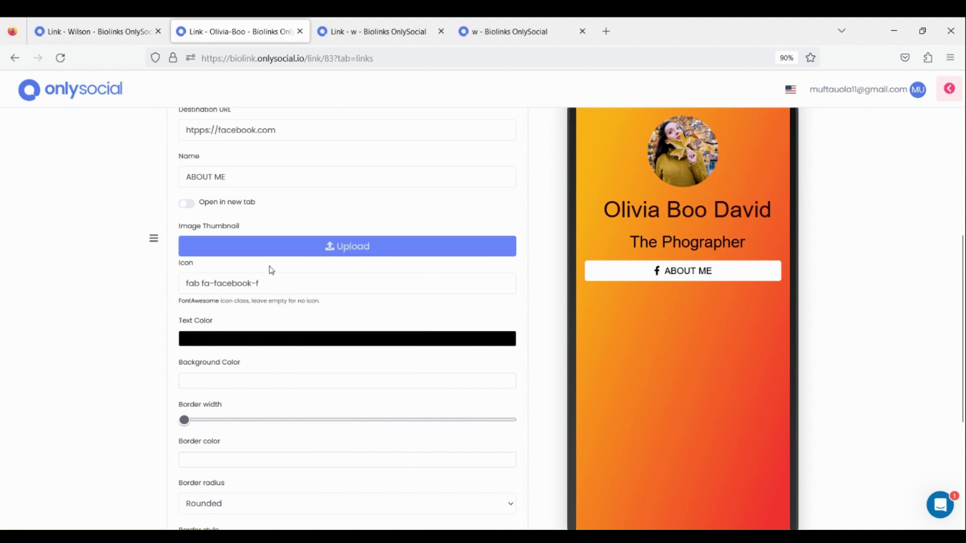
left_click(279, 281)
left_click_drag(279, 281, 146, 286)
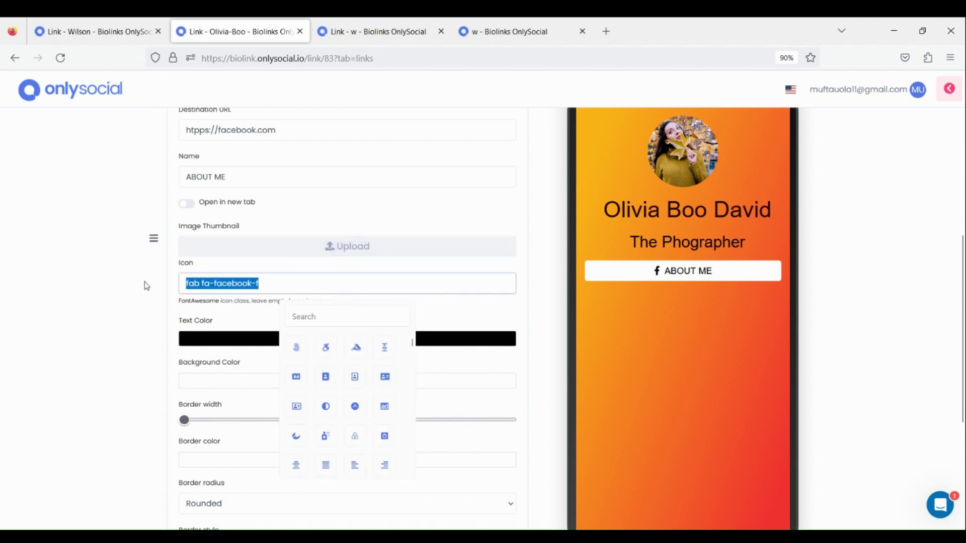
key("BackSpace")
left_click(115, 327)
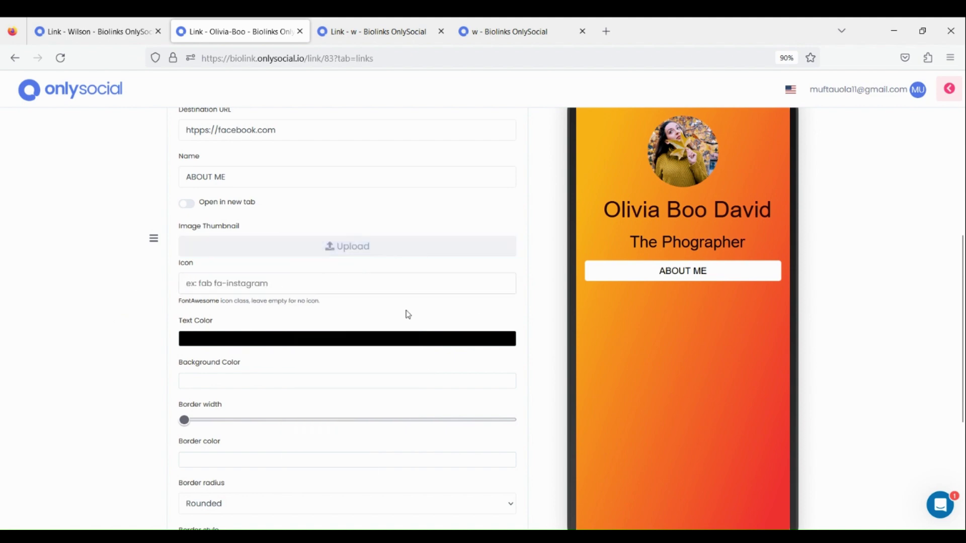
- Set the ABOUT ME button's border width to maximum and its border radius to Round
scroll(292, 346, "down", 2)
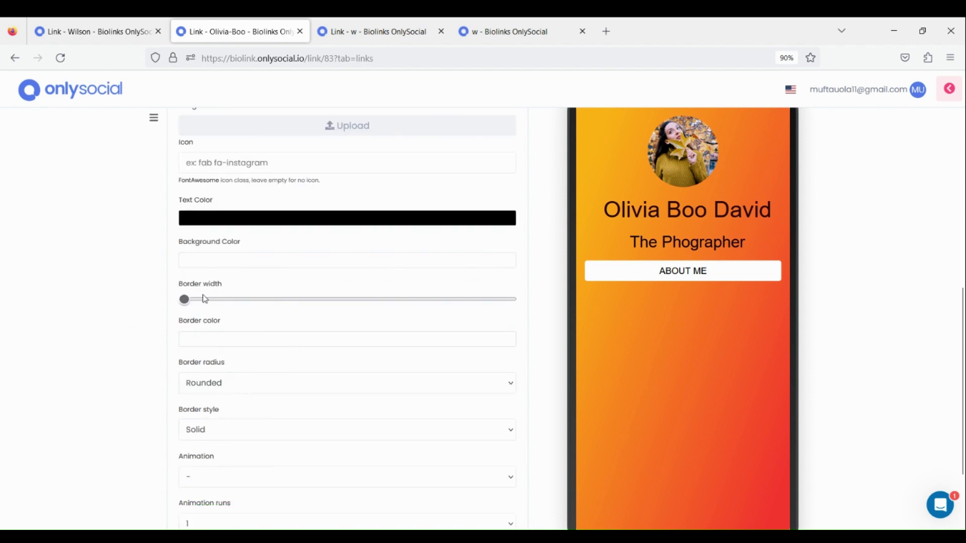
left_click_drag(184, 300, 526, 289)
left_click(186, 343)
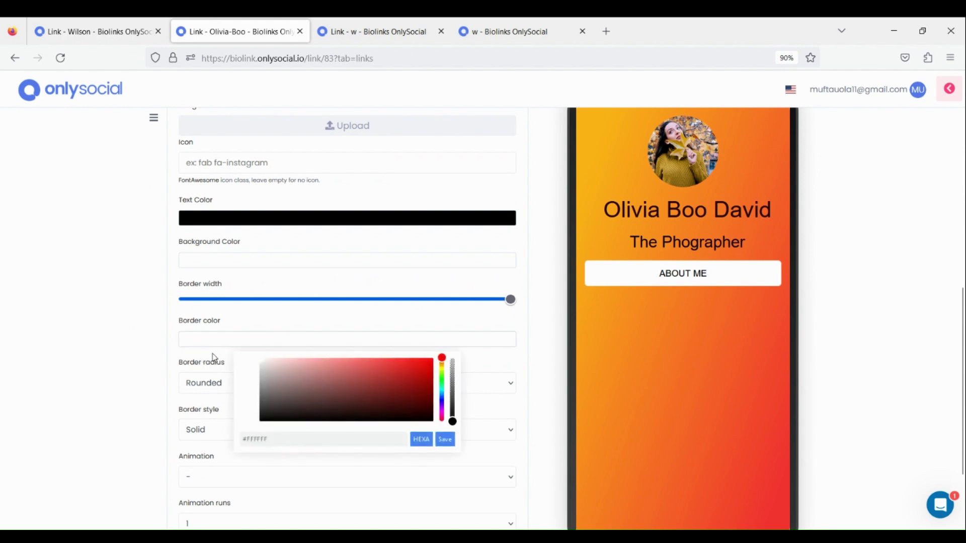
left_click(135, 358)
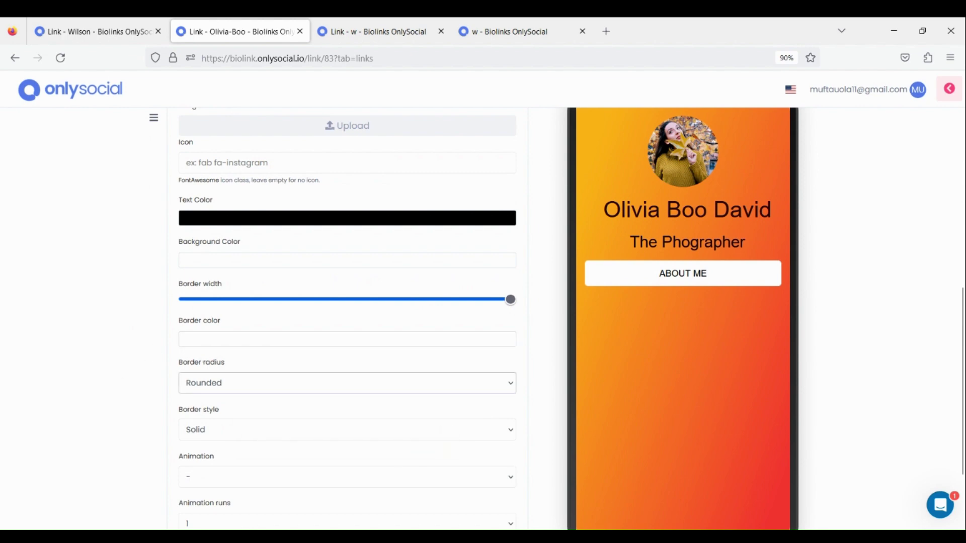
key("Up")
- Save the rounded ABOUT ME button style and collapse its settings
scroll(277, 335, "down", 2)
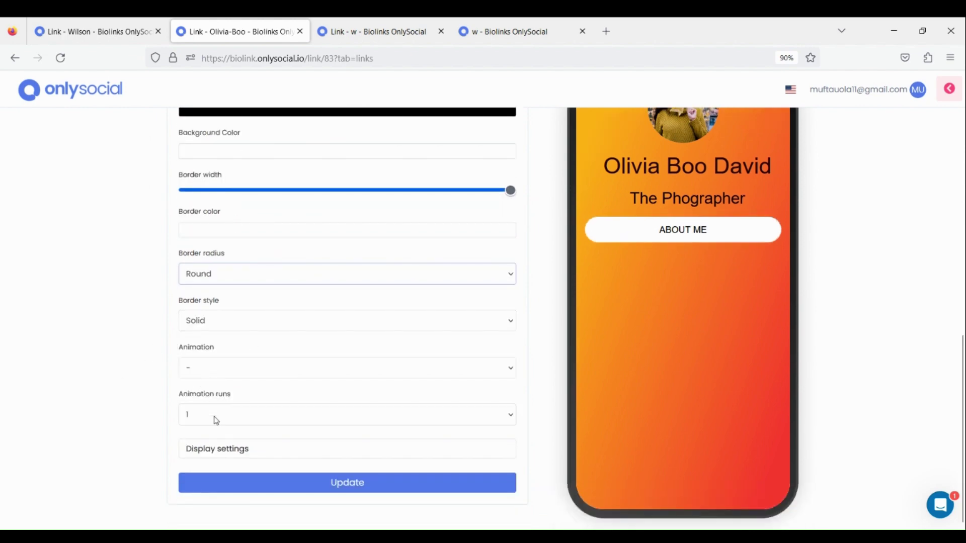
scroll(348, 282, "up", 9)
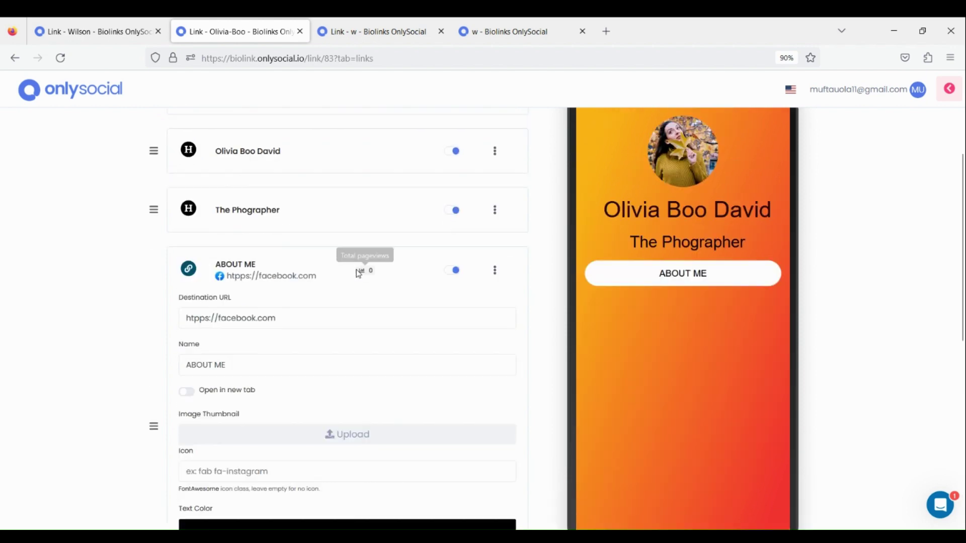
scroll(315, 324, "down", 9)
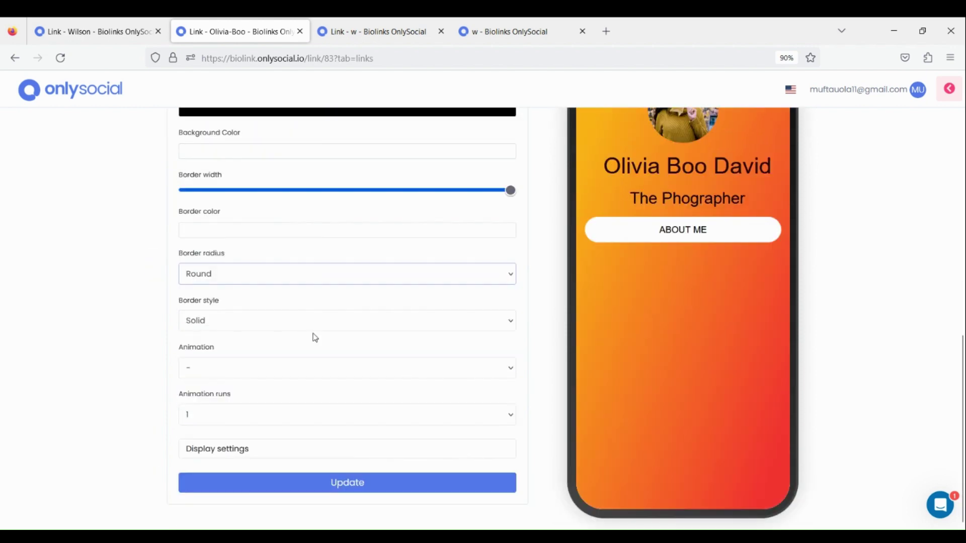
scroll(322, 342, "down", 1)
left_click(332, 485)
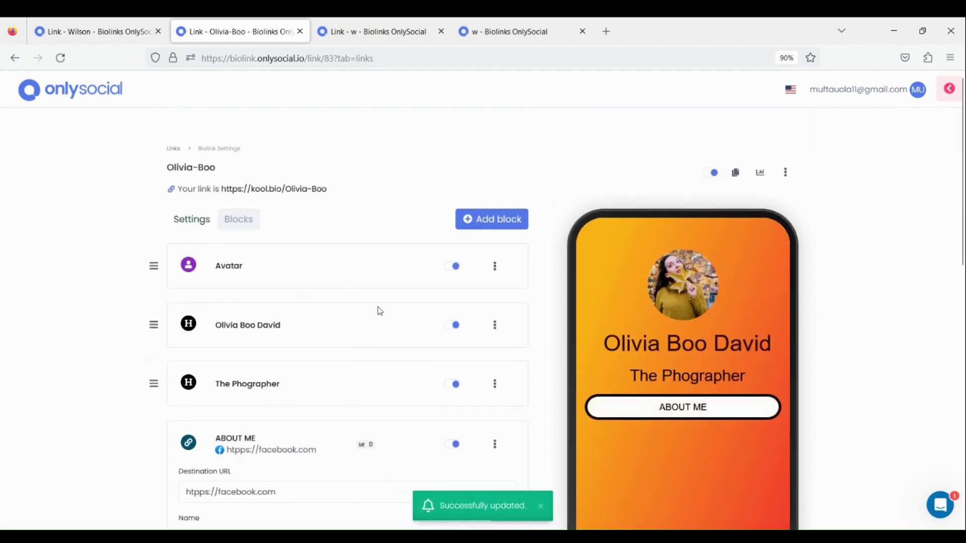
scroll(382, 319, "down", 10)
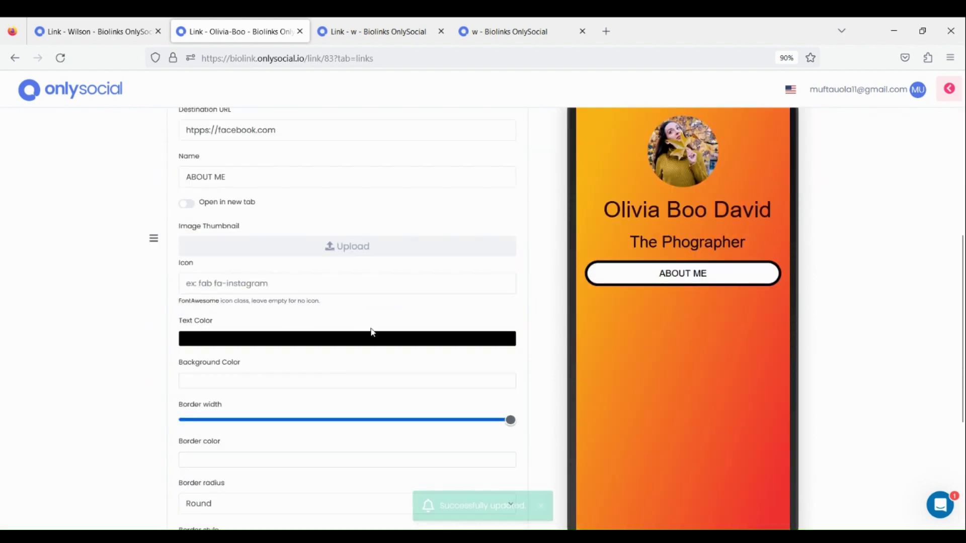
scroll(356, 360, "up", 6)
left_click(235, 136)
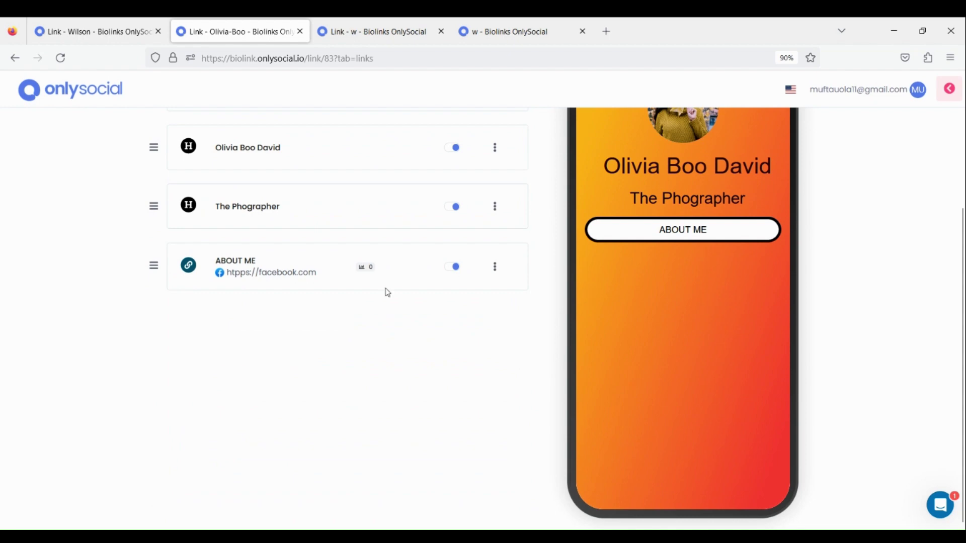
- Duplicate the ABOUT ME link to create a second copy
left_click(505, 276)
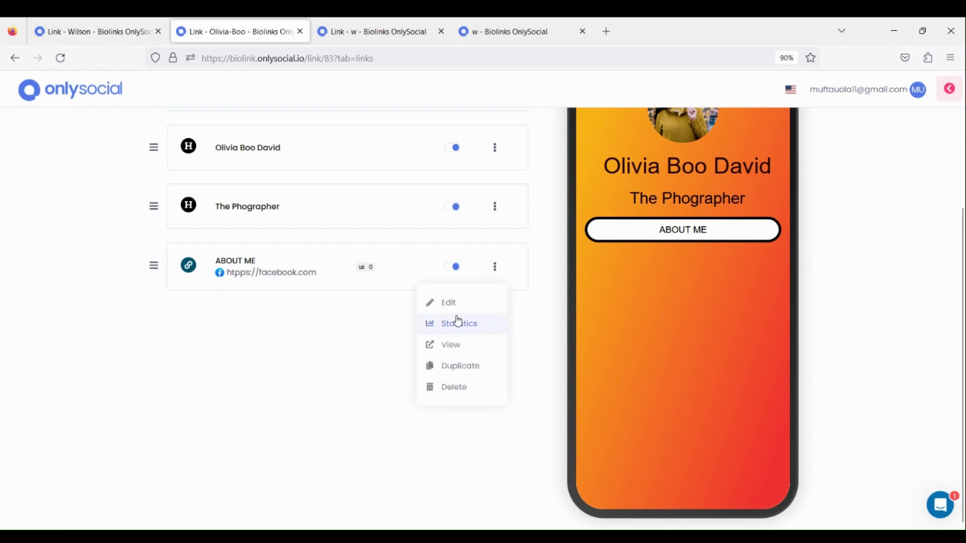
left_click(465, 368)
left_click(474, 316)
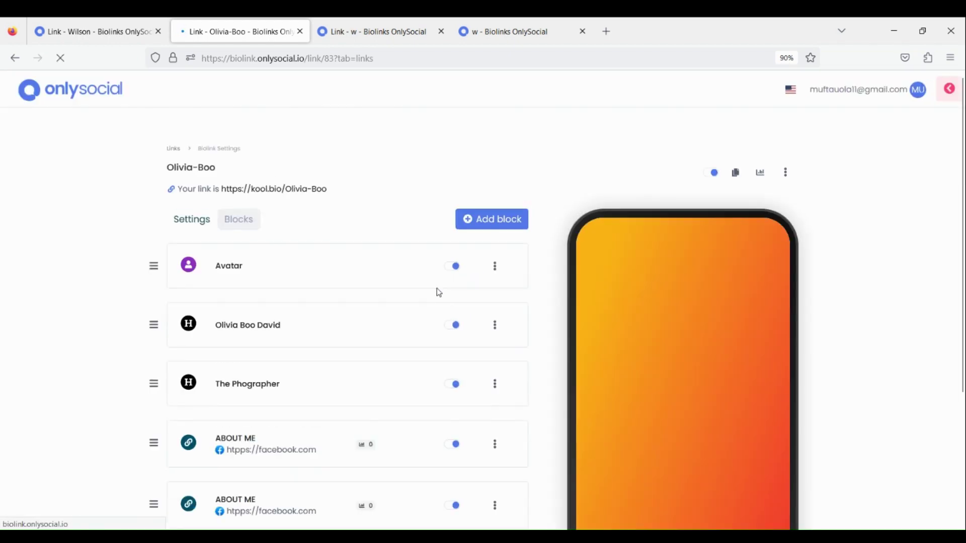
scroll(451, 317, "down", 2)
- Duplicate the last ABOUT ME link to make a third button
left_click(495, 388)
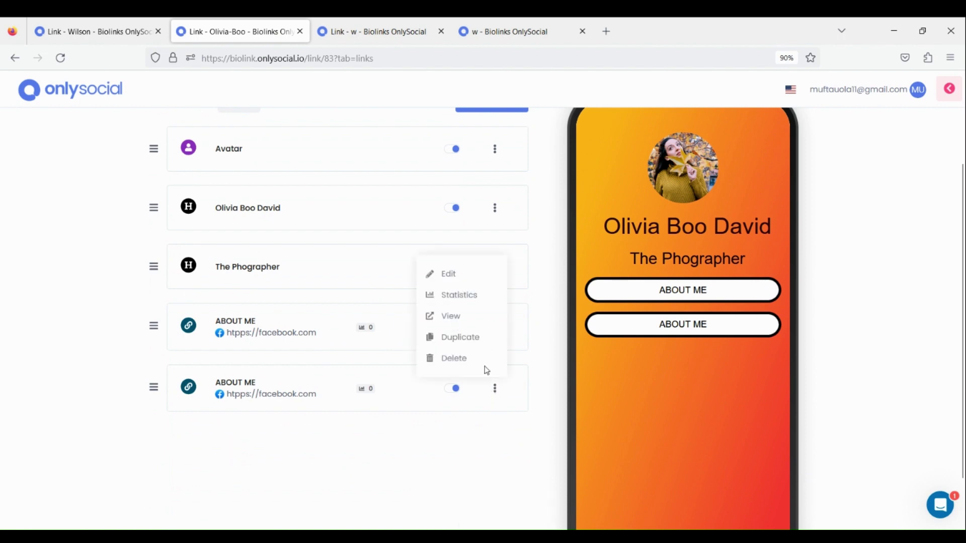
left_click(496, 389)
left_click(497, 389)
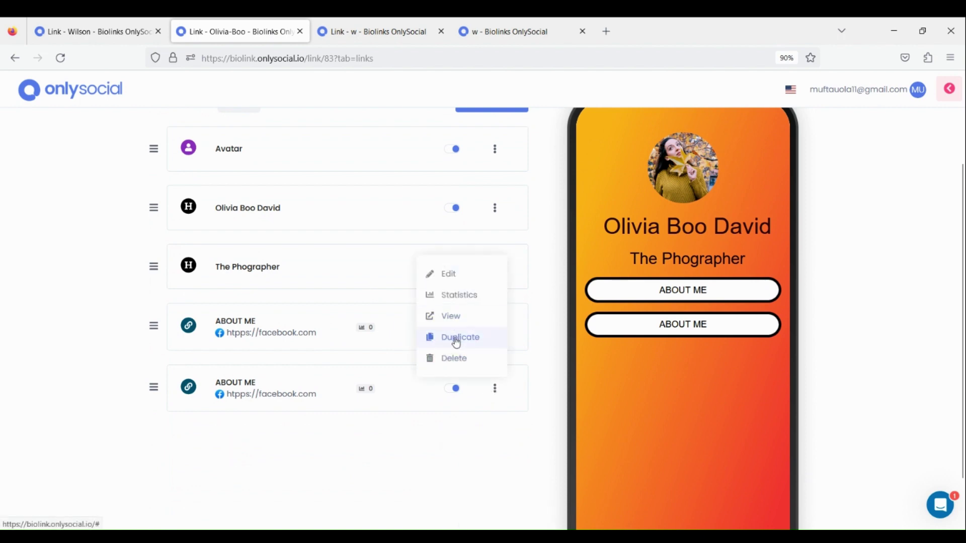
left_click(455, 338)
left_click(483, 324)
scroll(504, 328, "down", 2)
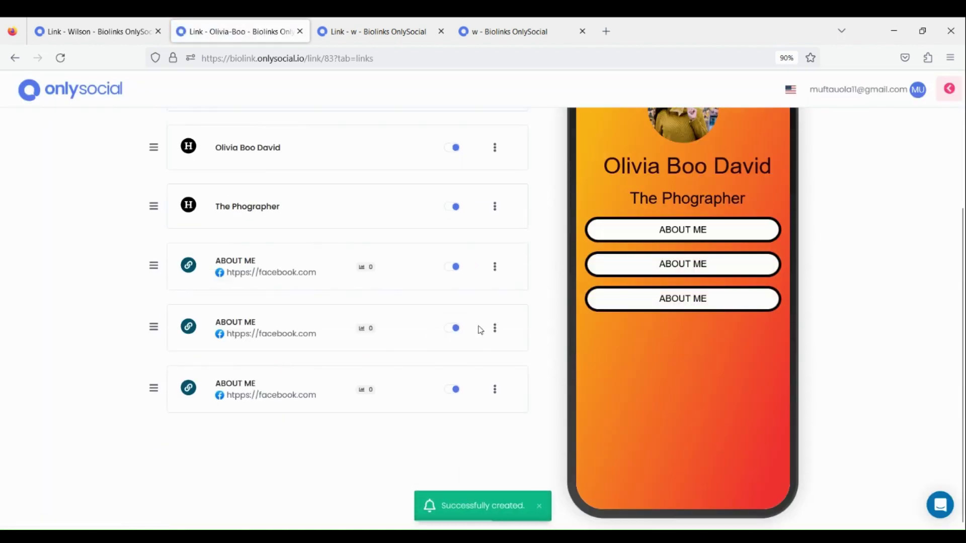
- Duplicate the last link once more, giving four ABOUT ME buttons
left_click(495, 389)
left_click(473, 338)
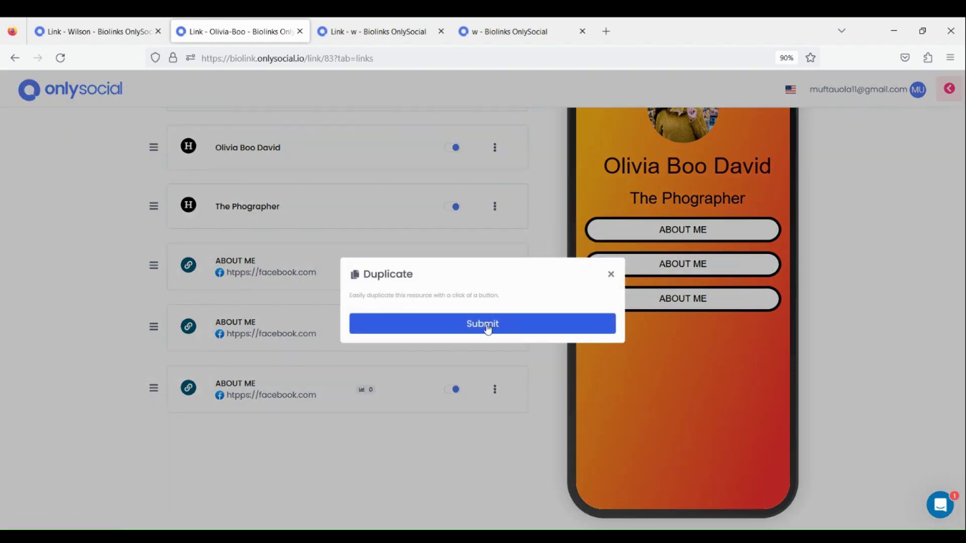
left_click(485, 326)
scroll(453, 332, "down", 3)
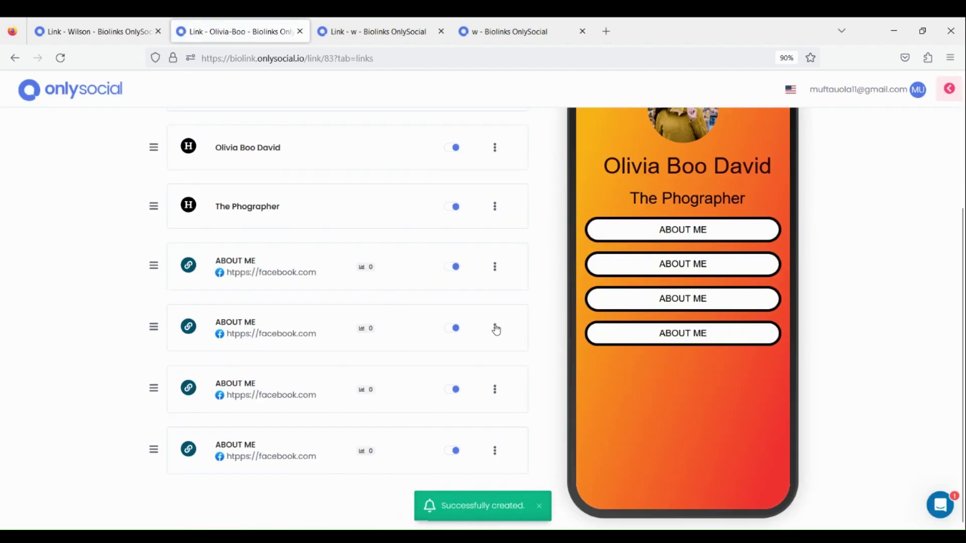
left_click(495, 328)
- In the second link's settings, replace its name with 'PORT'
left_click(457, 368)
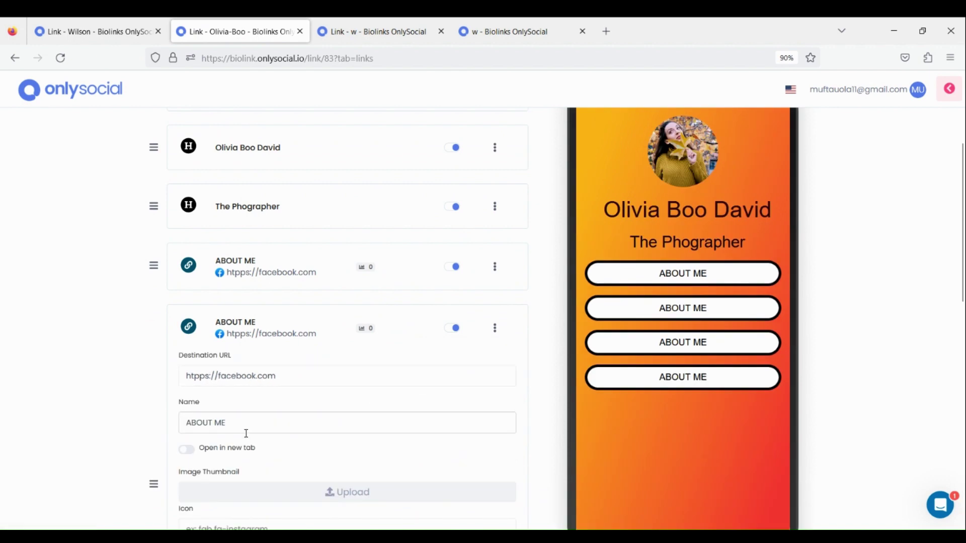
left_click(252, 420)
key("ctrl+a")
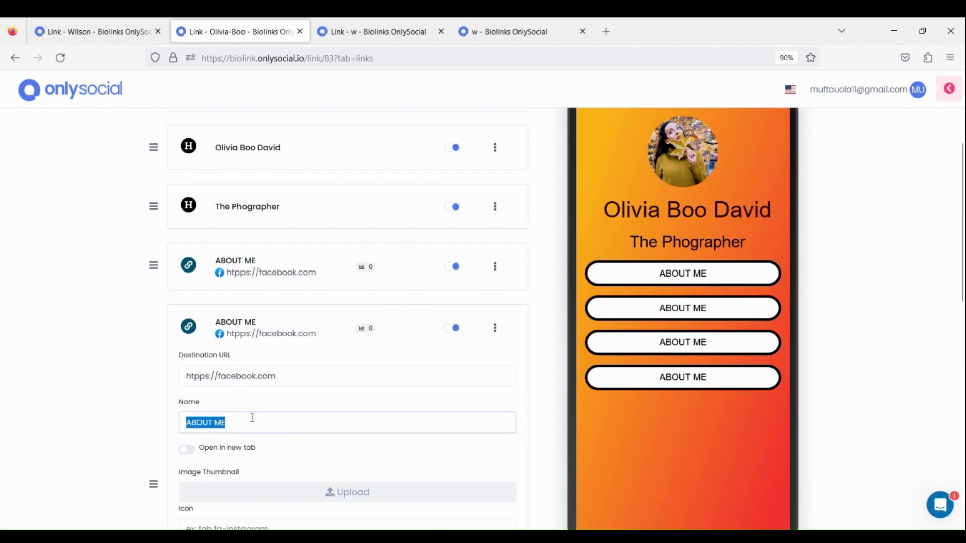
type("PORTFOLIO")
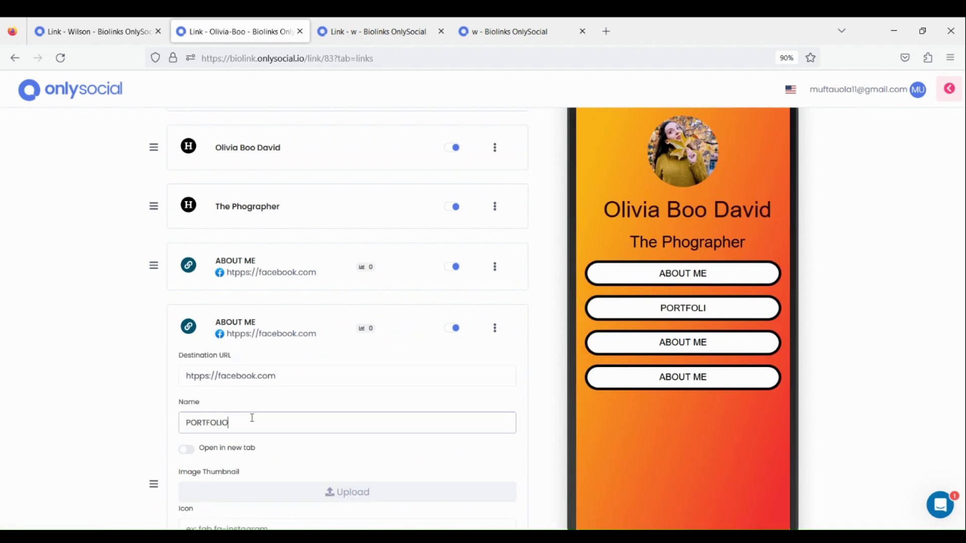
scroll(280, 395, "up", 2)
scroll(382, 350, "down", 5)
scroll(302, 296, "up", 2)
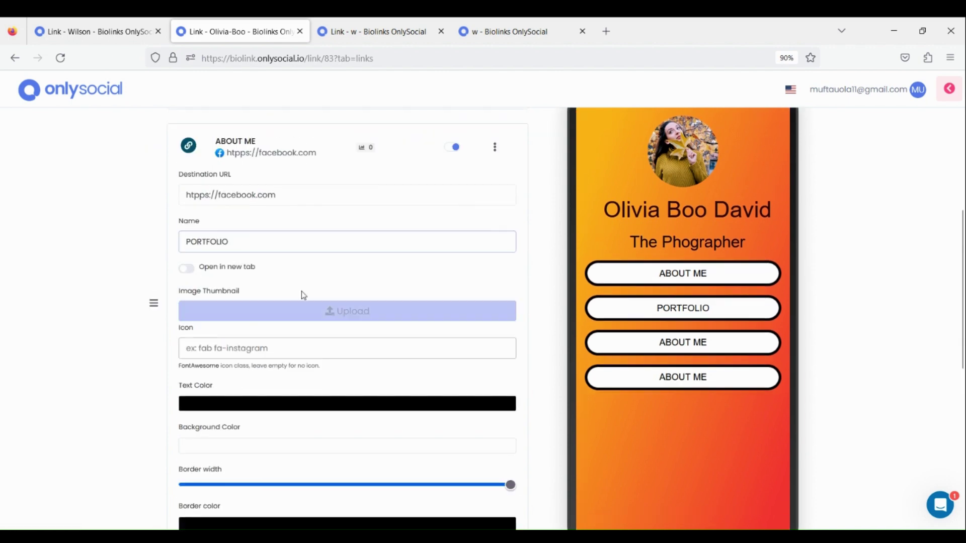
scroll(353, 413, "down", 8)
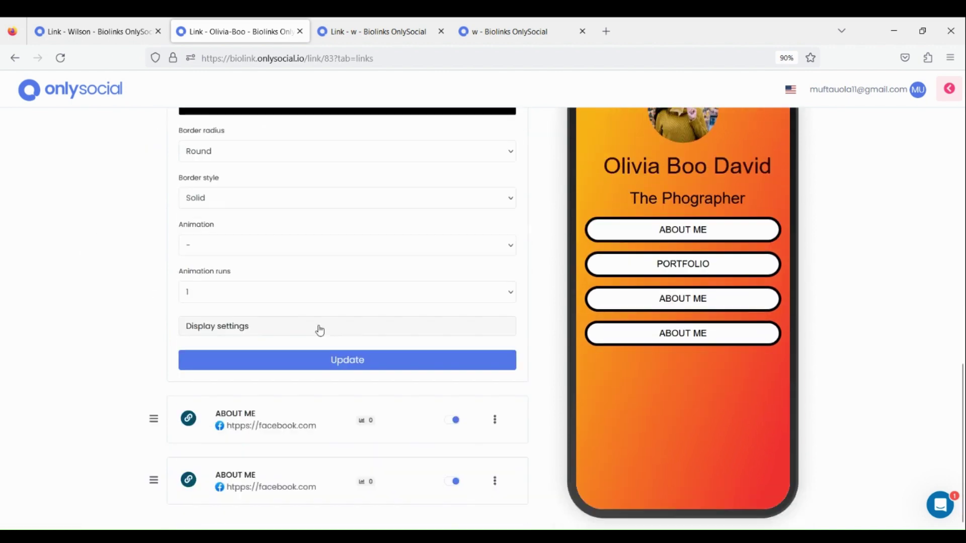
- Rename the third link to WEBSITE and save it
left_click(495, 420)
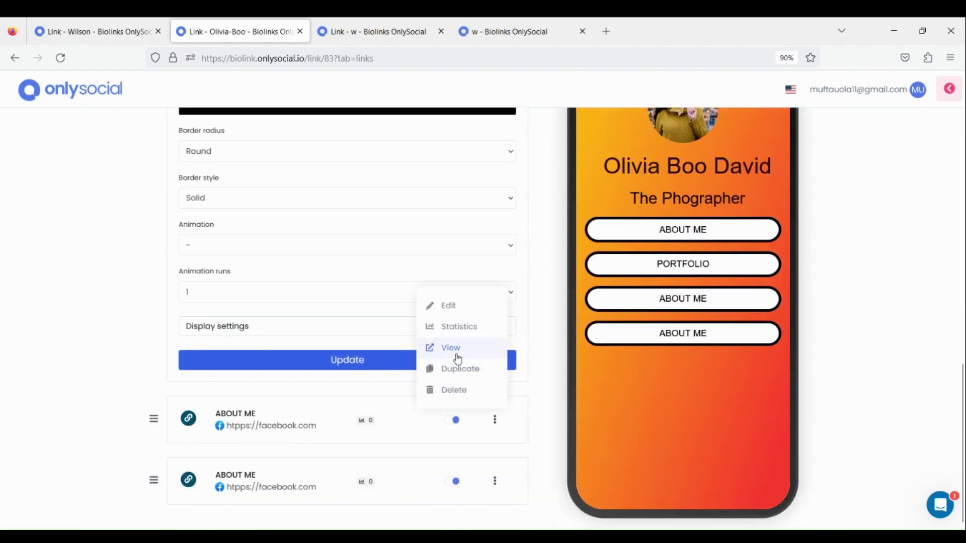
left_click(446, 306)
triple_click(230, 211)
key("BackSpace")
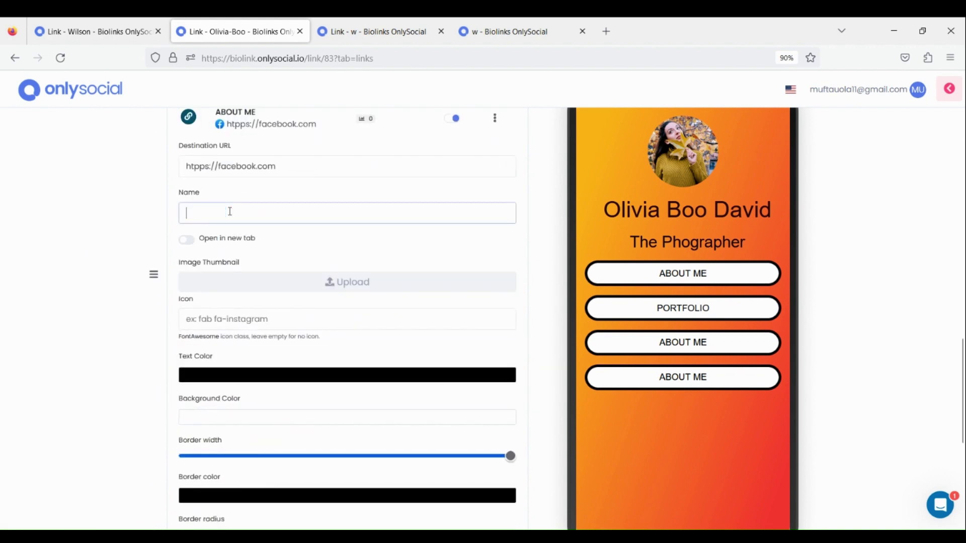
type("WEB")
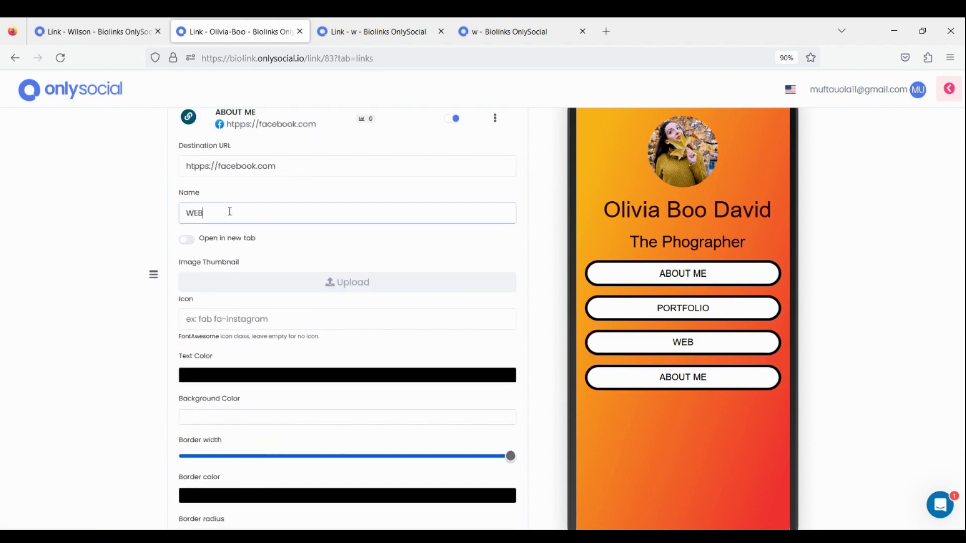
type("SITE")
key("Return")
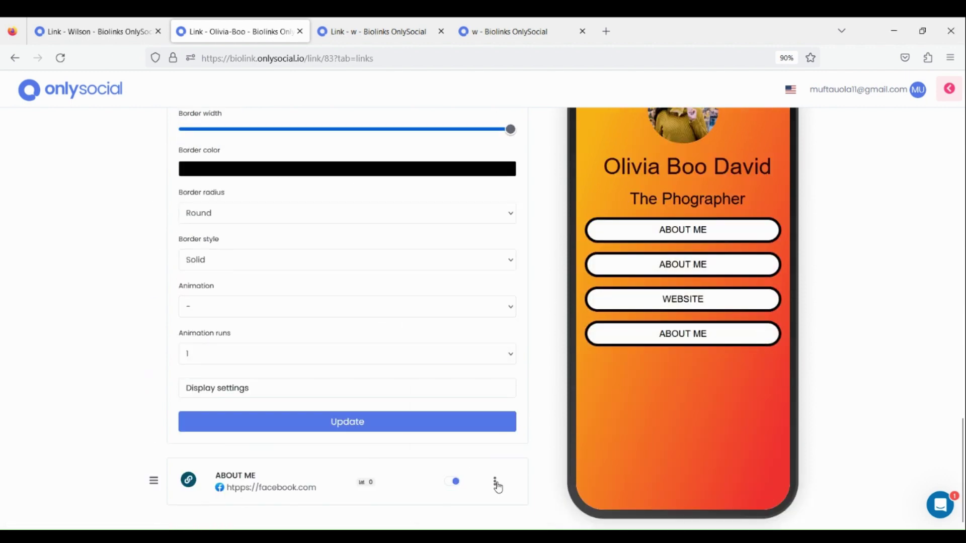
- Rename the last link to REVIEW and save it
left_click(495, 482)
left_click(449, 368)
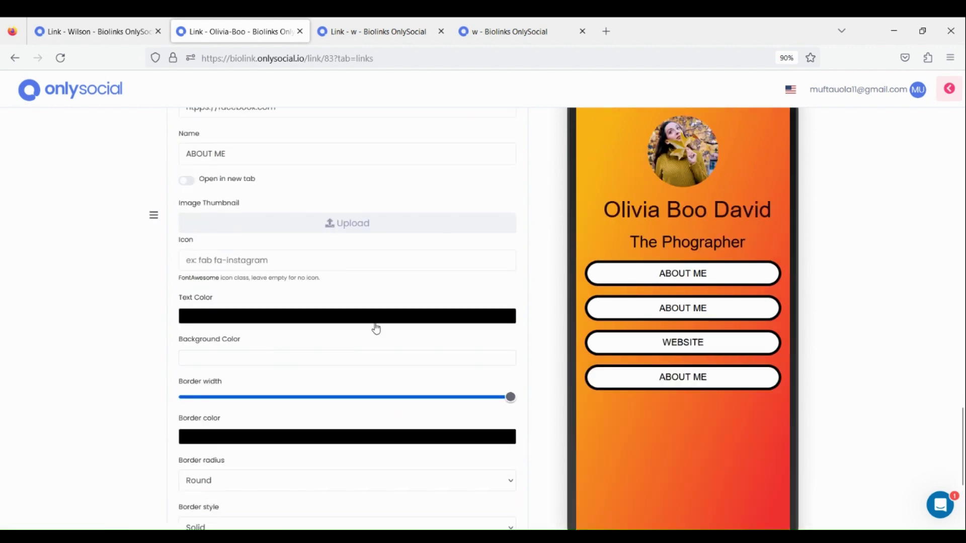
scroll(268, 257, "up", 3)
left_click(244, 334)
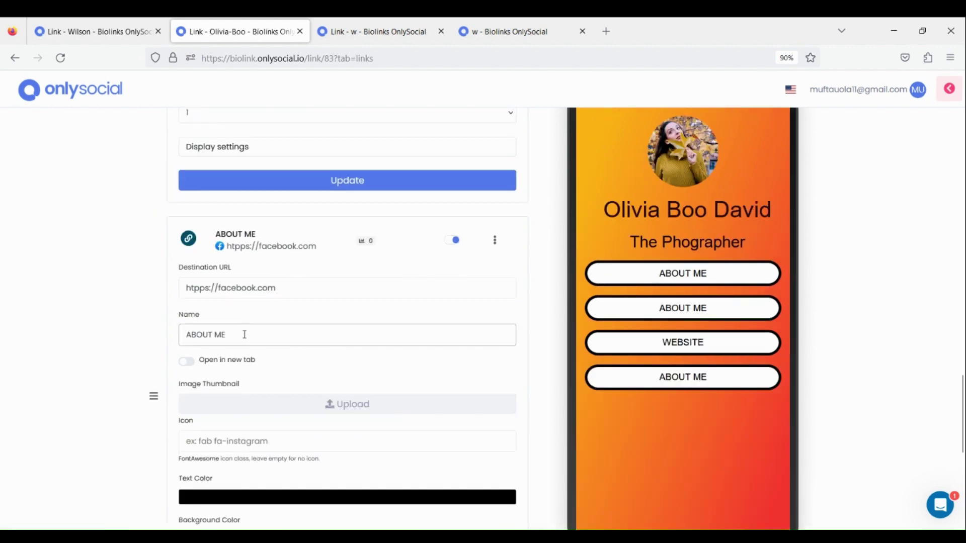
triple_click(245, 334)
scroll(246, 345, "down", 8)
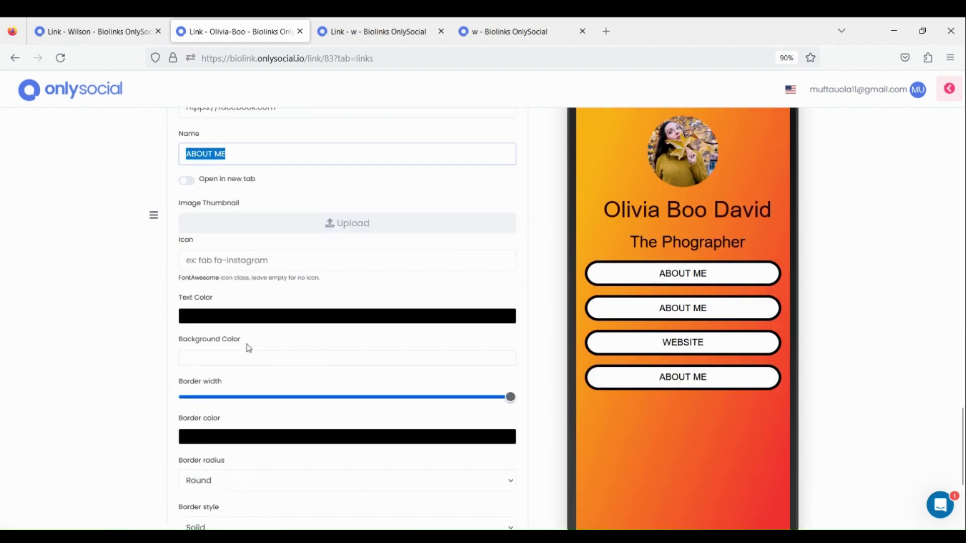
scroll(250, 371, "up", 7)
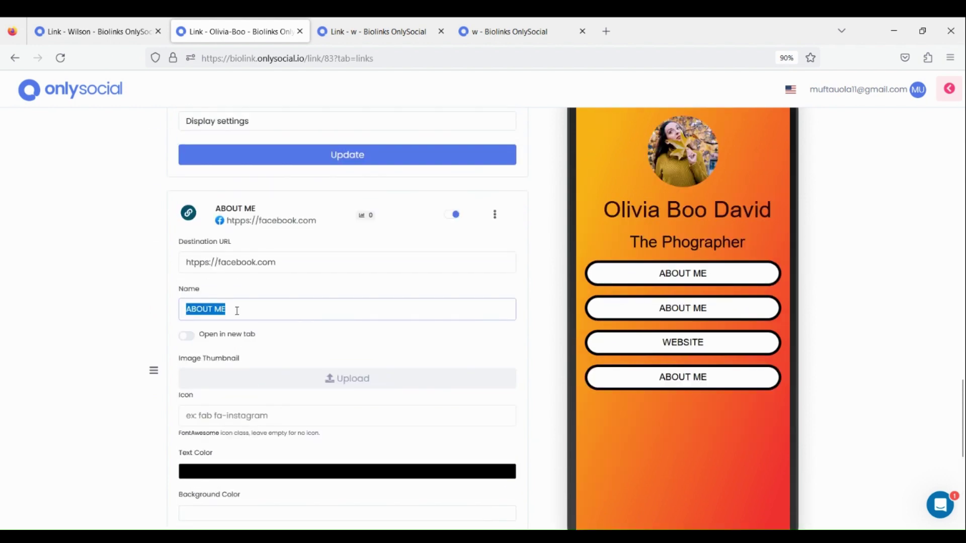
type("REVIEW")
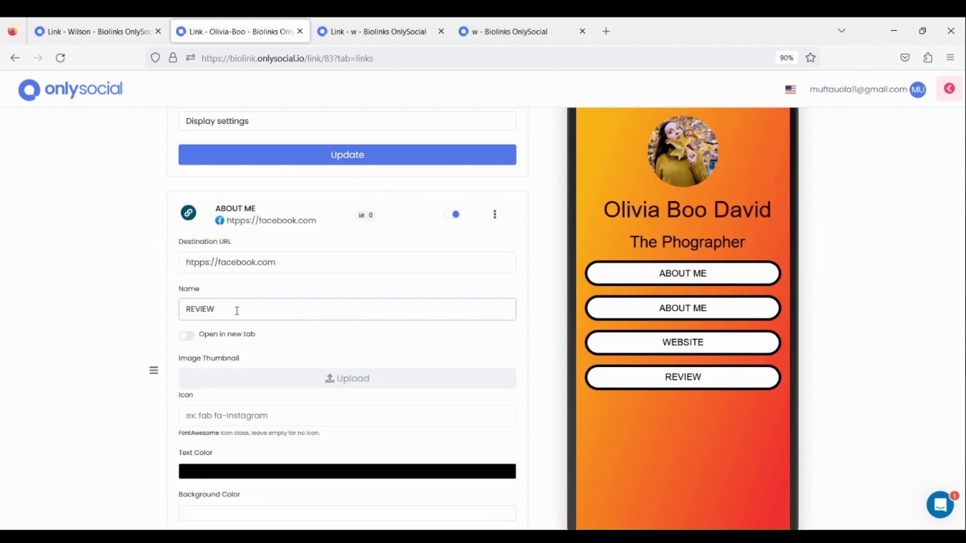
scroll(247, 373, "down", 6)
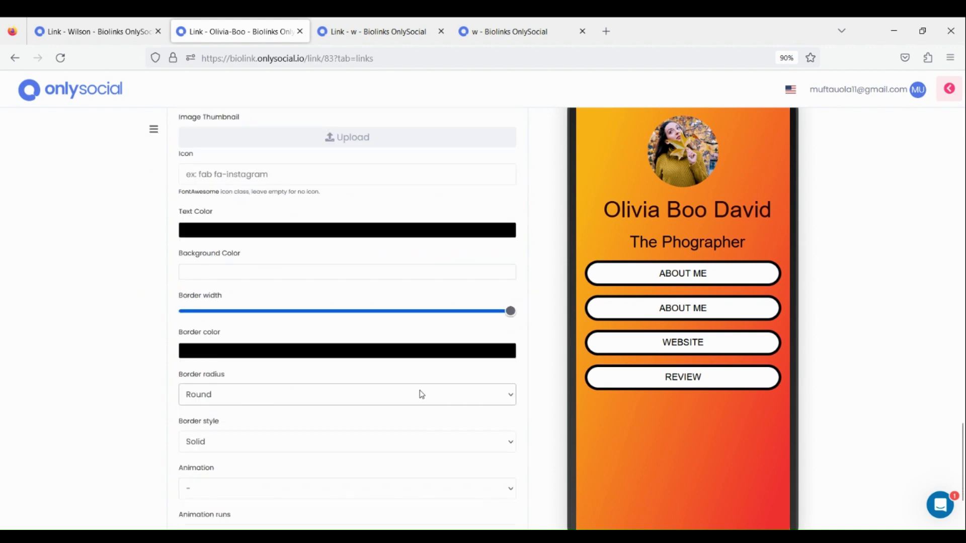
scroll(339, 371, "down", 1)
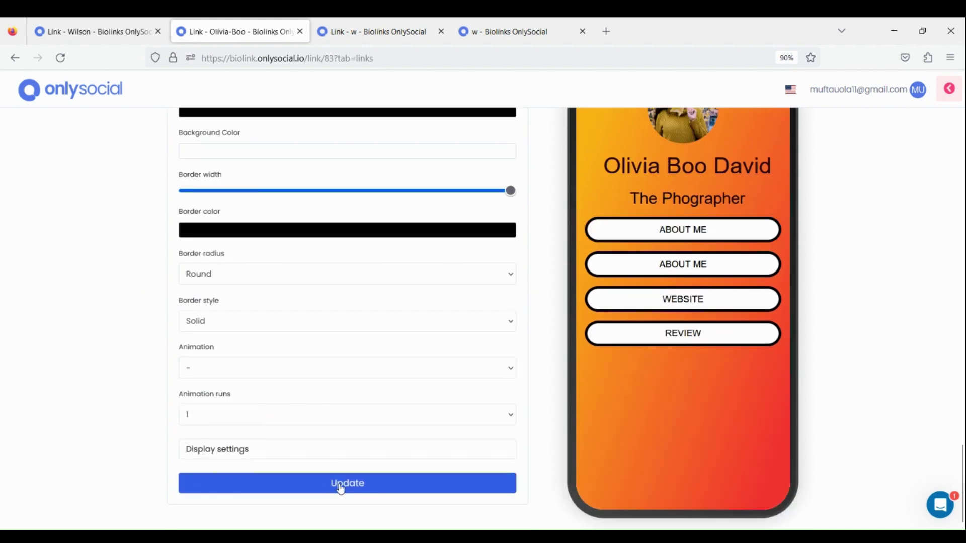
left_click(340, 486)
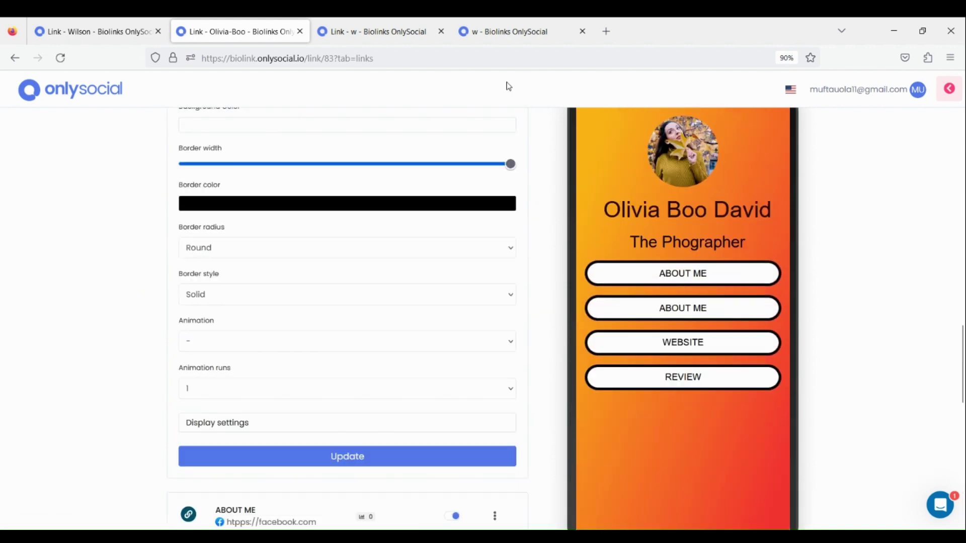
- Browse the Add a new block list, from Link and Heading down to Service
left_click(477, 217)
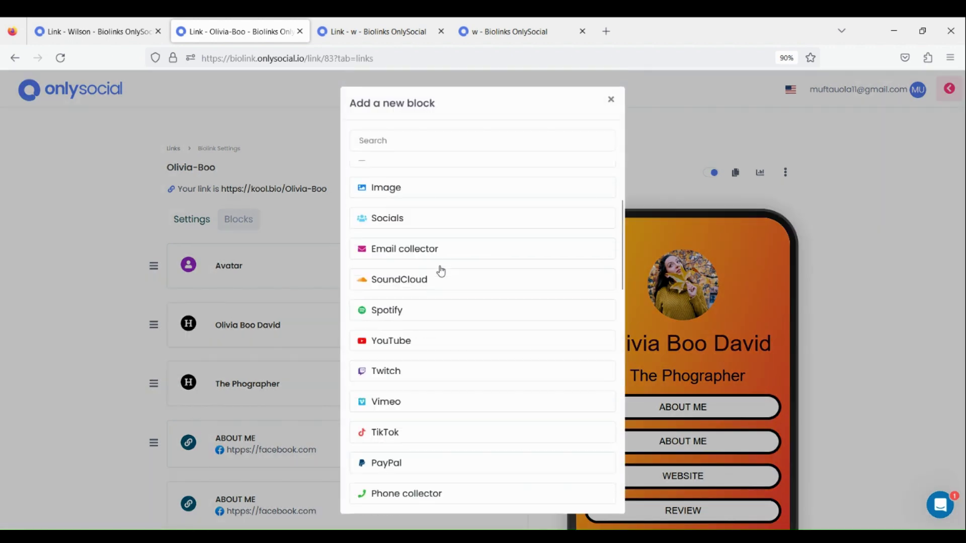
scroll(441, 272, "up", 2)
scroll(442, 282, "down", 6)
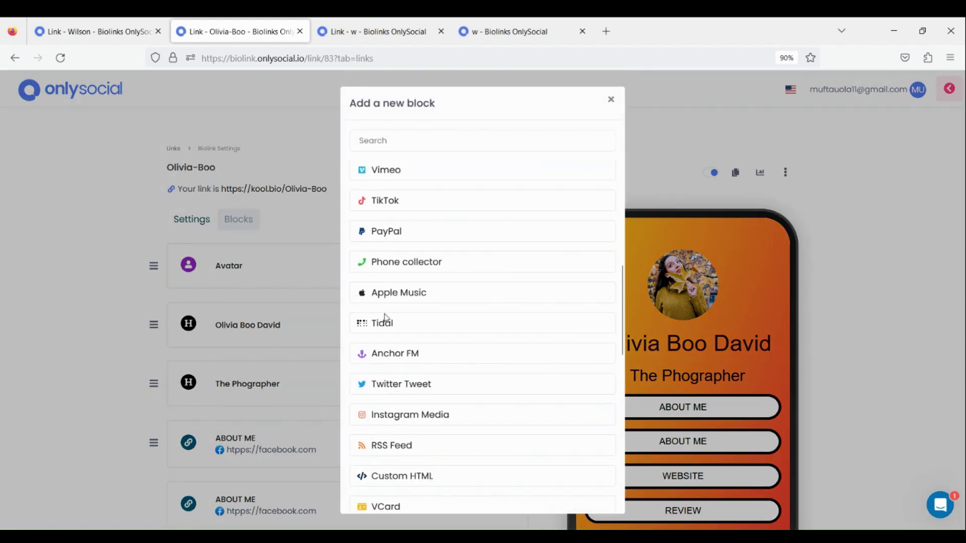
scroll(385, 318, "down", 9)
scroll(431, 404, "up", 3)
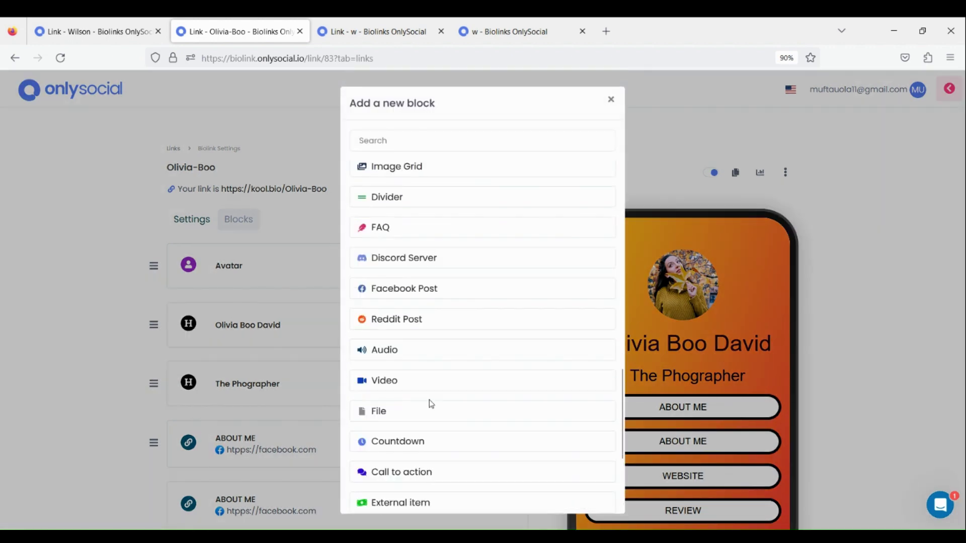
scroll(431, 404, "up", 3)
scroll(400, 319, "up", 1)
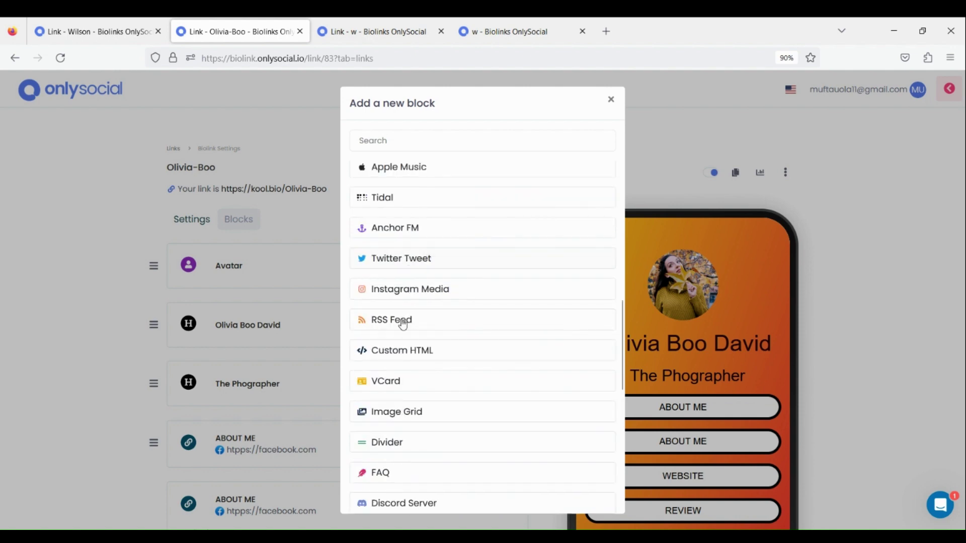
scroll(395, 362, "down", 7)
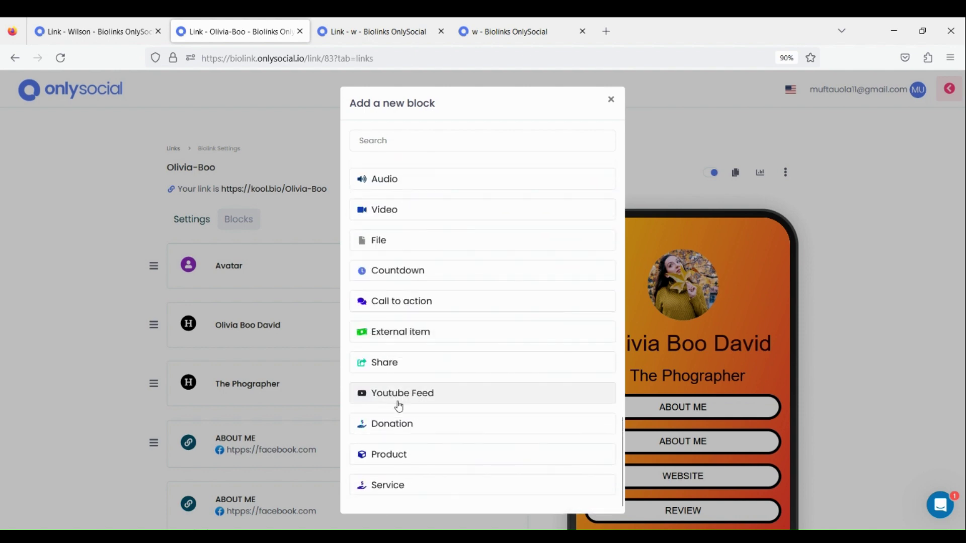
scroll(414, 317, "up", 6)
scroll(414, 317, "up", 2)
scroll(382, 356, "down", 6)
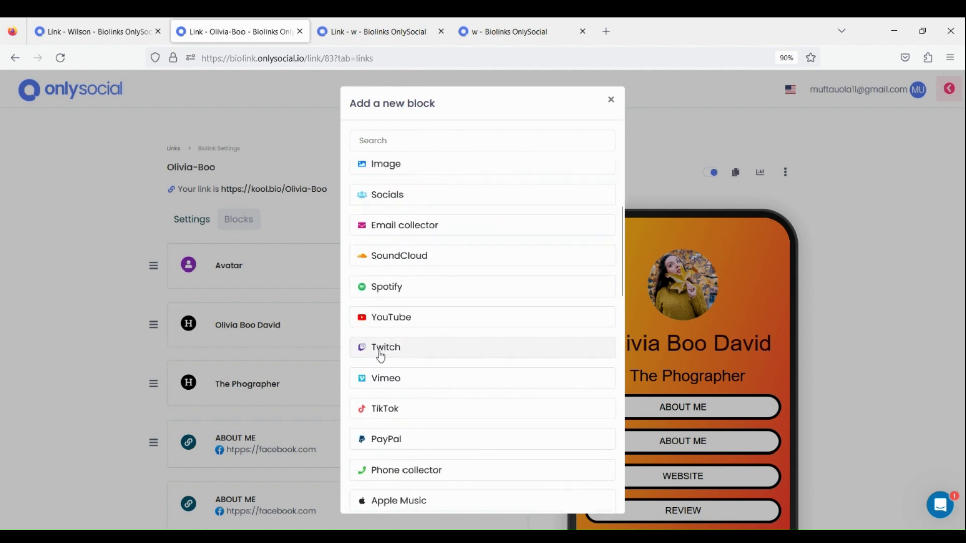
scroll(386, 361, "down", 7)
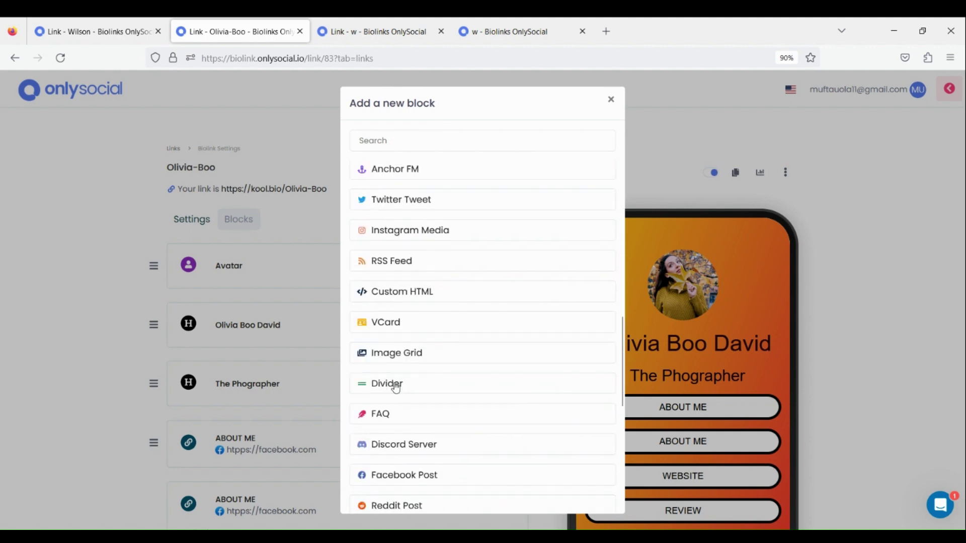
scroll(402, 374, "down", 4)
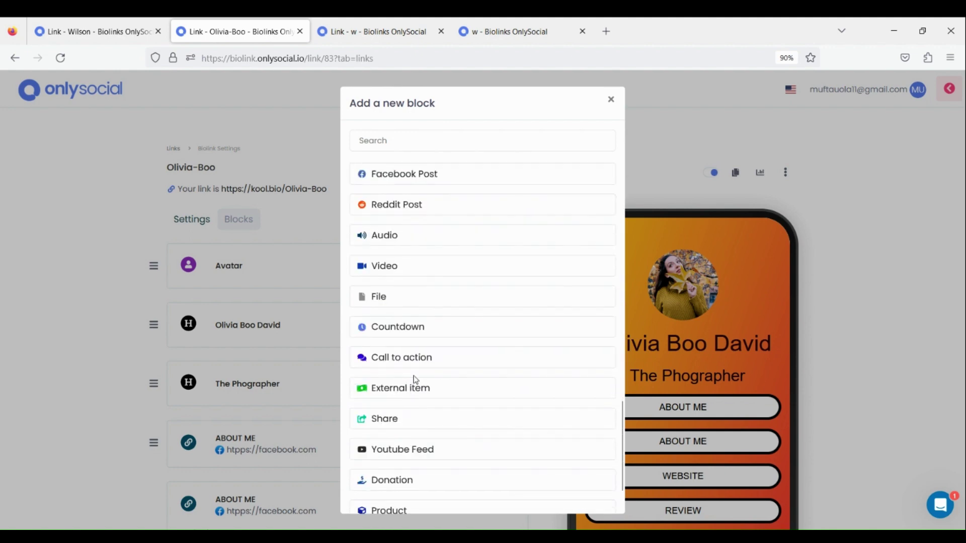
scroll(422, 372, "up", 18)
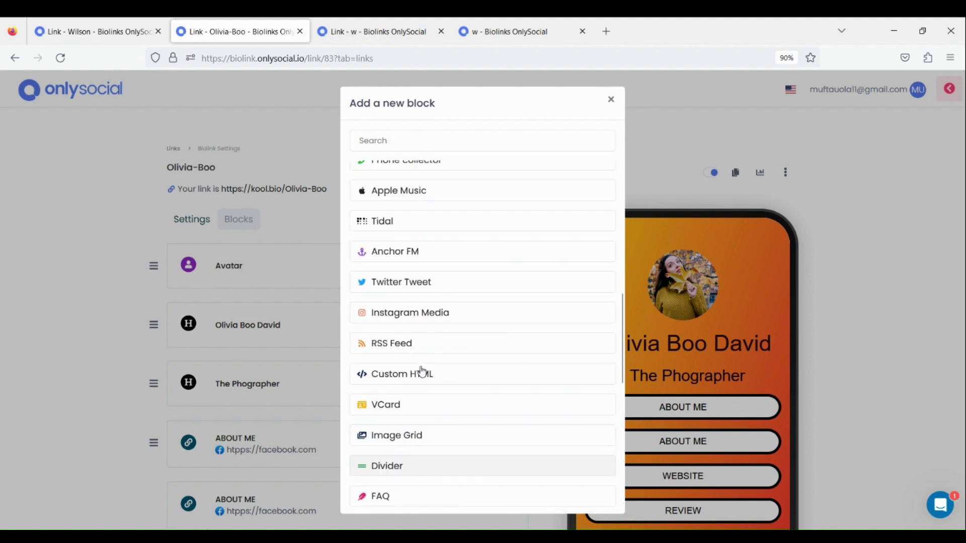
scroll(410, 241, "down", 2)
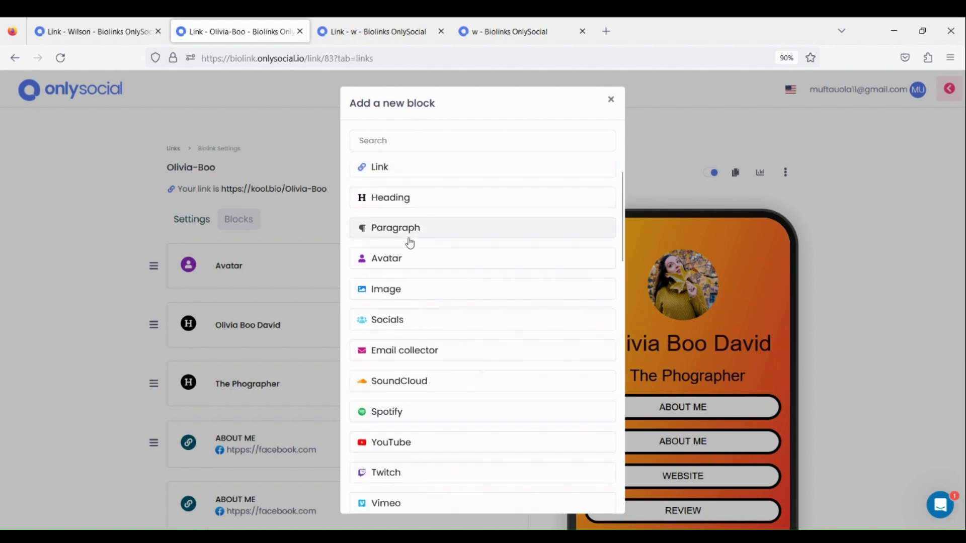
- Start a Medium-size Socials block with the contact e-mail and Telegram username
left_click(397, 267)
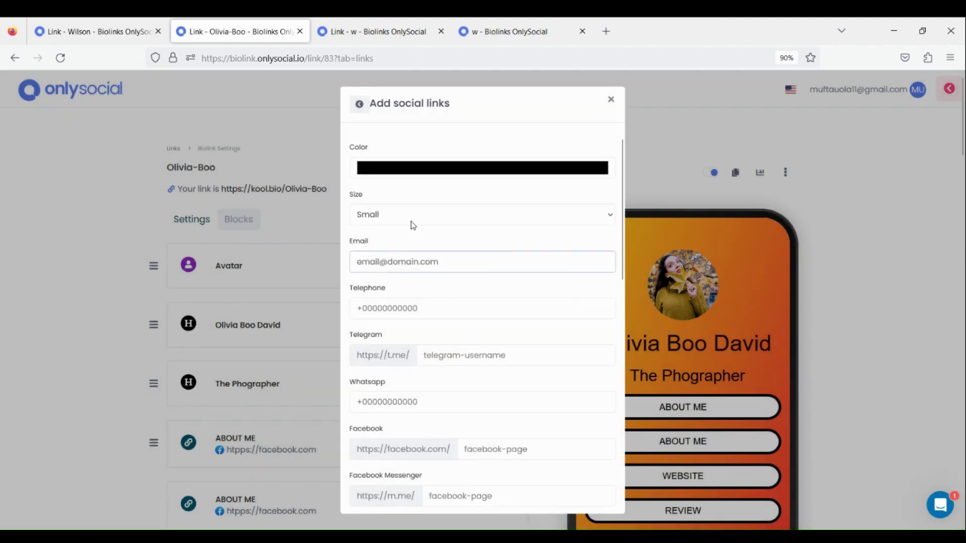
left_click(441, 261)
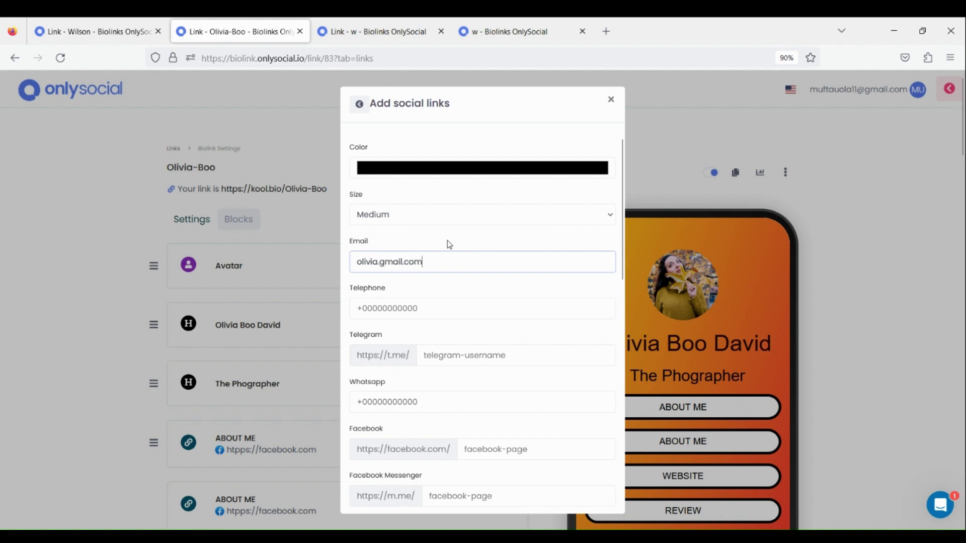
left_click(382, 216)
scroll(434, 252, "down", 2)
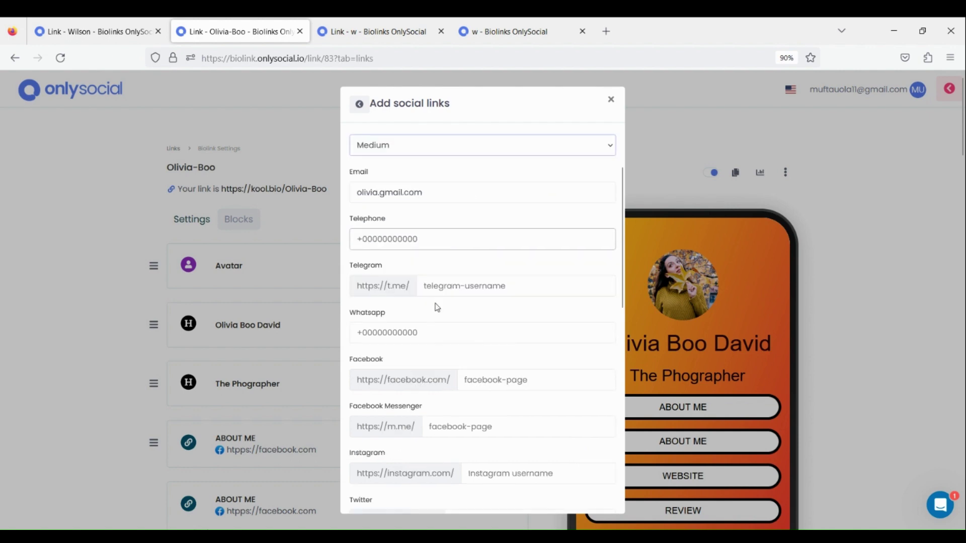
left_click(454, 286)
type("oliv")
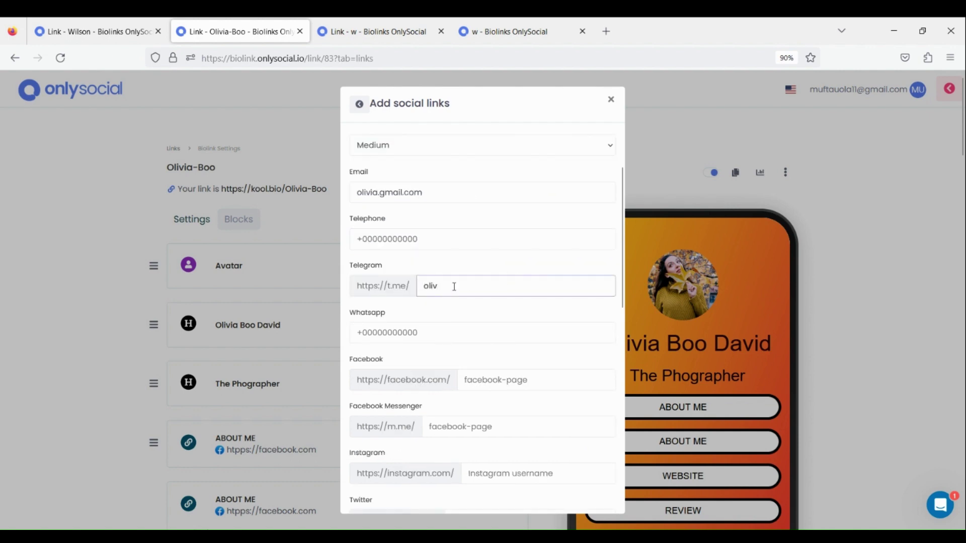
type("ia")
- Fill in the Facebook, Messenger, Twitter and TikTok usernames and submit the Socials block
scroll(455, 286, "down", 3)
left_click(482, 242)
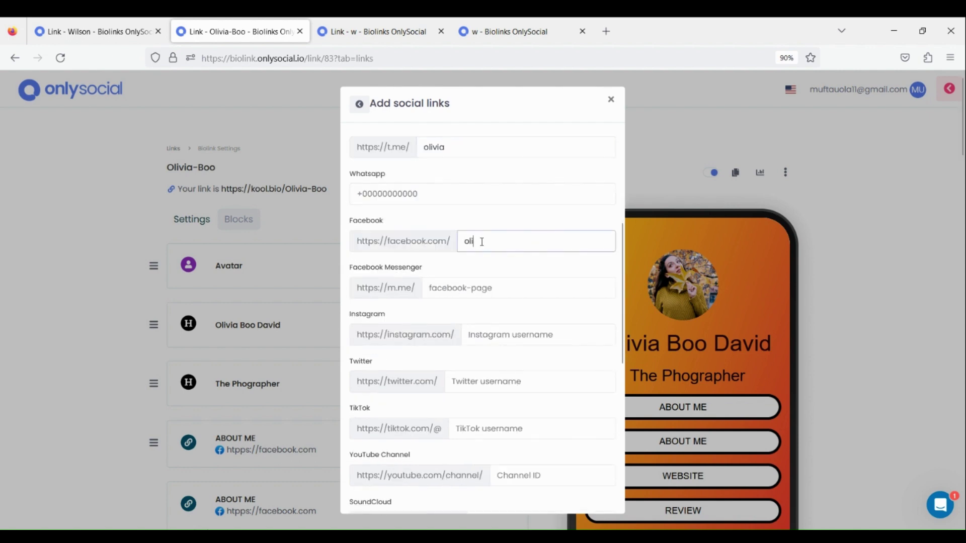
type("olivia")
left_click(475, 292)
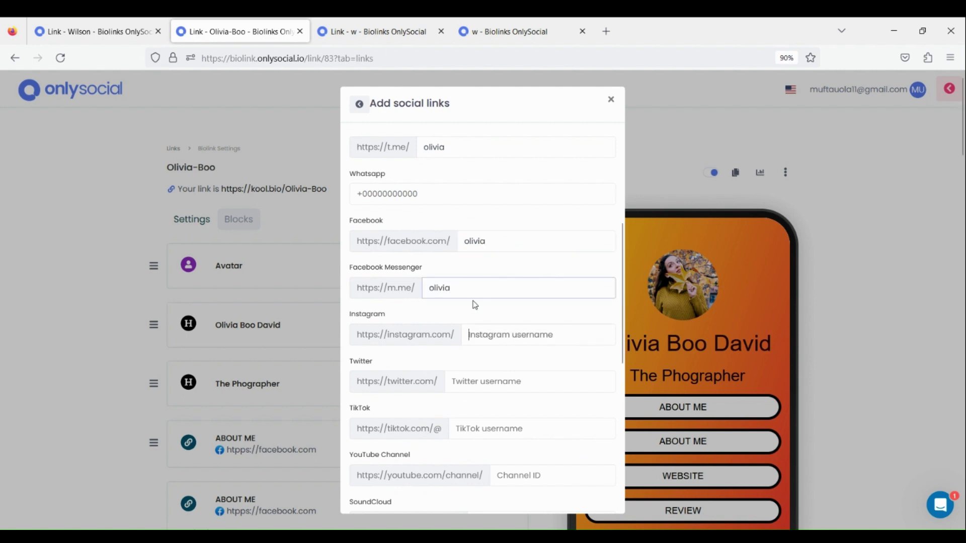
scroll(493, 277, "down", 2)
left_click(491, 312)
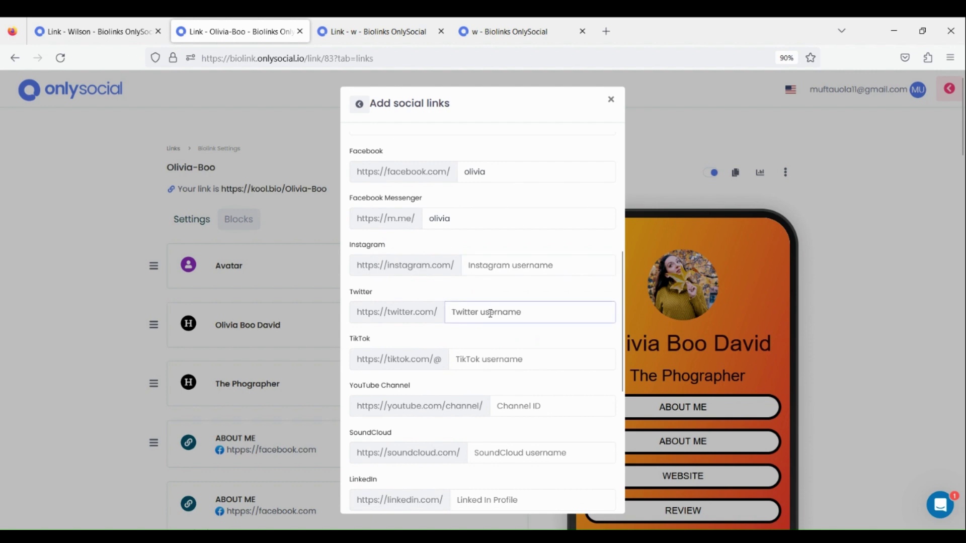
key("Tab")
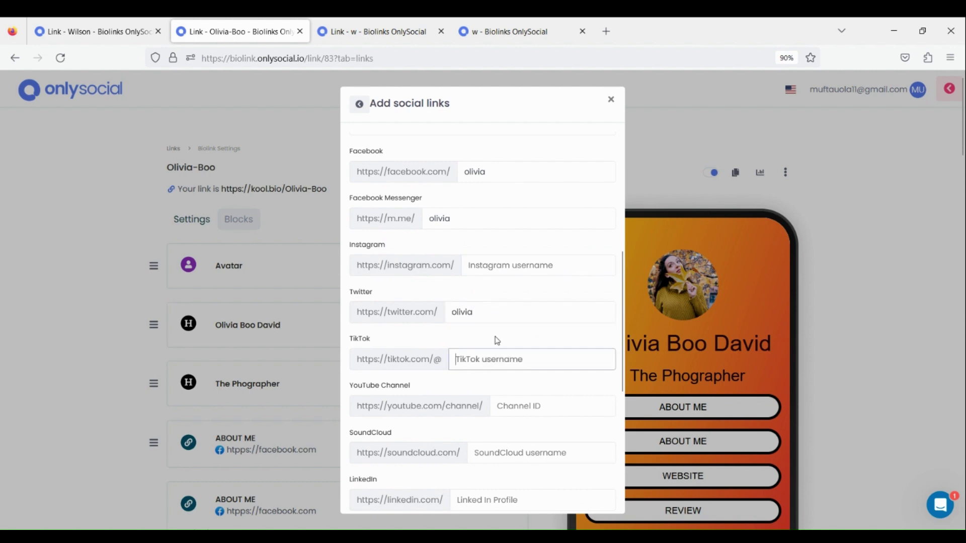
type("olivia")
scroll(495, 338, "down", 6)
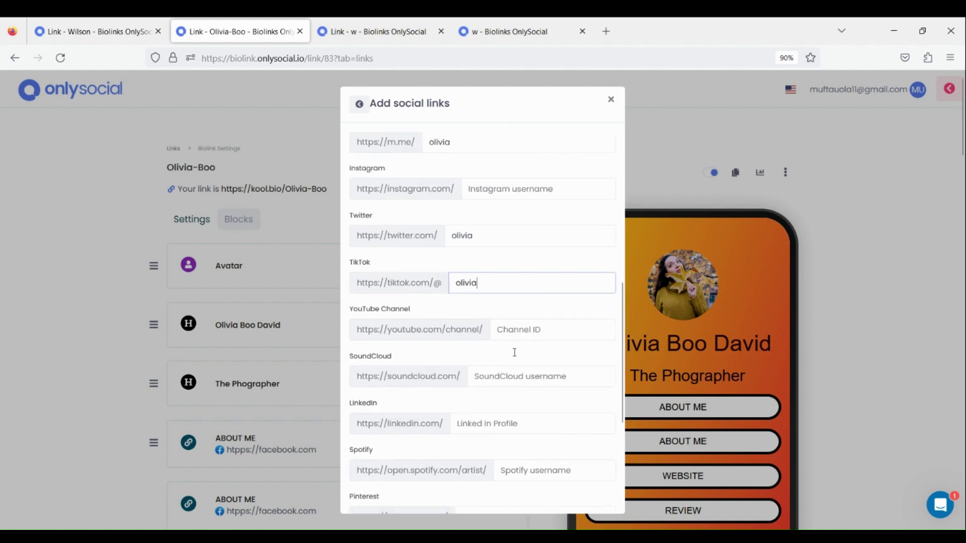
scroll(360, 295, "up", 2)
scroll(498, 495, "down", 4)
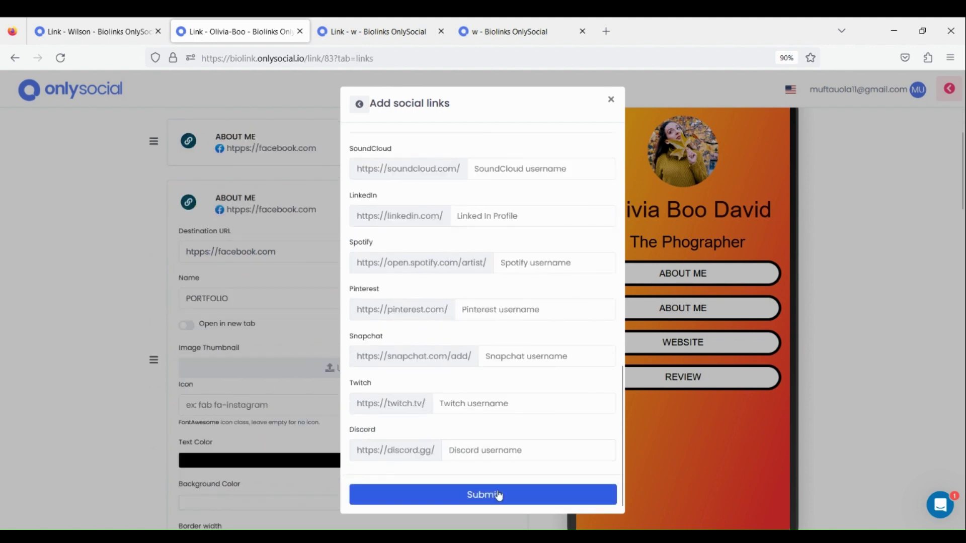
left_click(498, 496)
- Find Divider via a 'div' search and submit it with the default margins
scroll(592, 336, "down", 4)
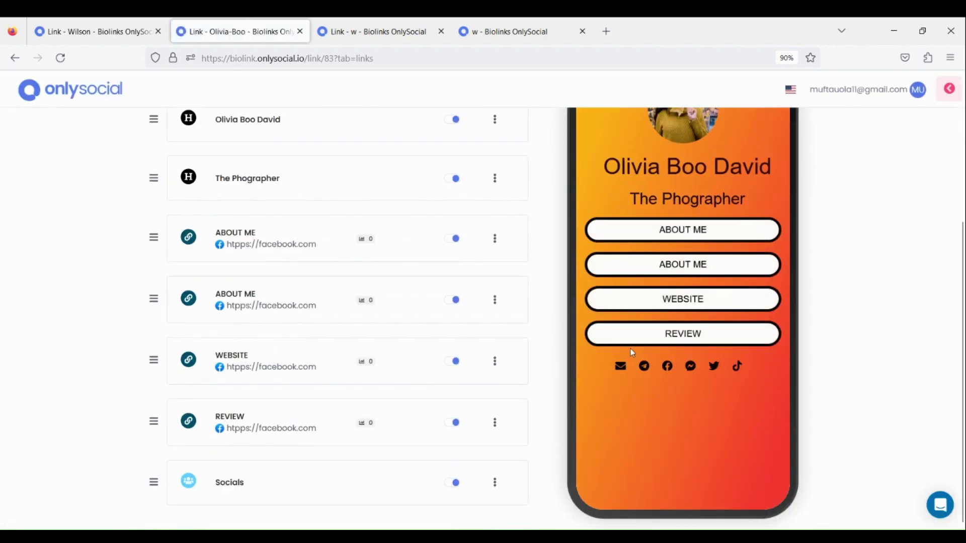
scroll(666, 381, "up", 4)
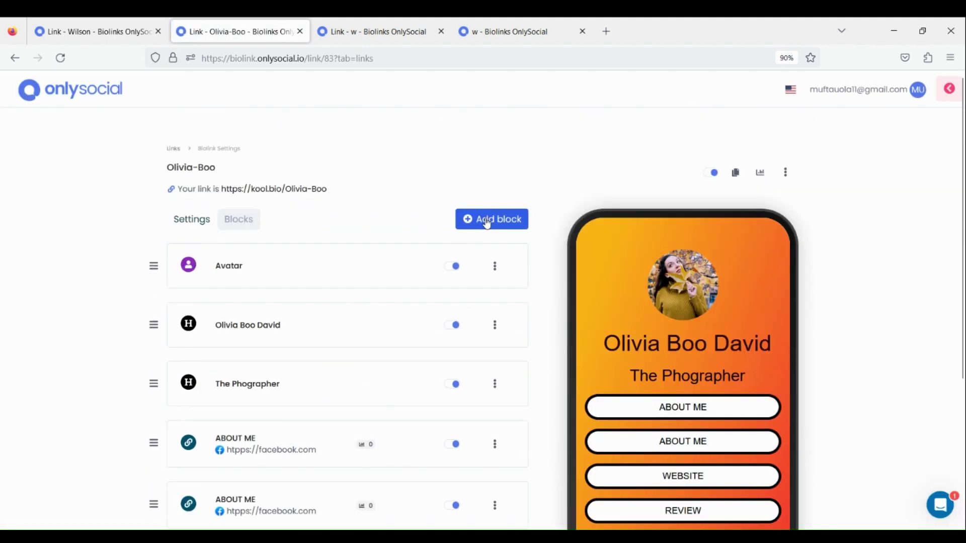
scroll(417, 282, "down", 4)
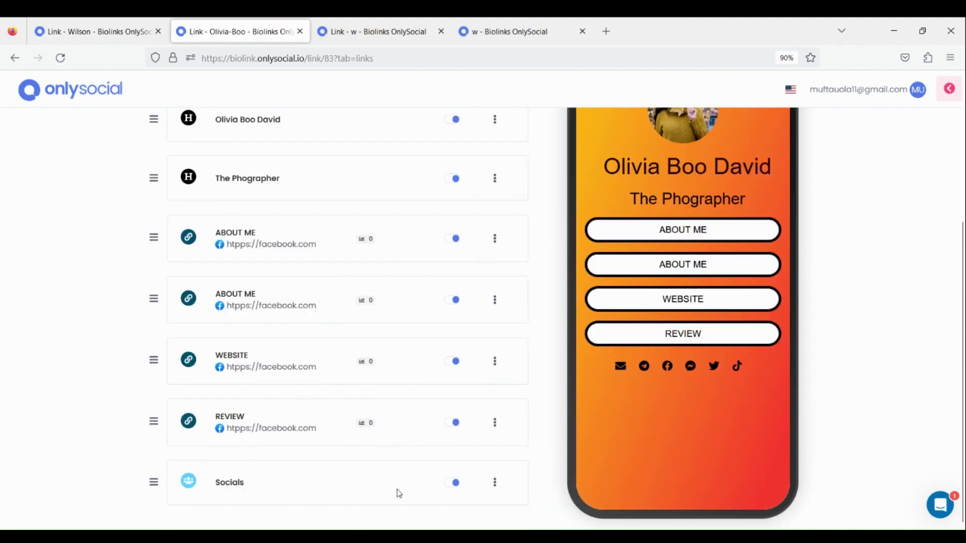
scroll(353, 495, "up", 4)
left_click(491, 218)
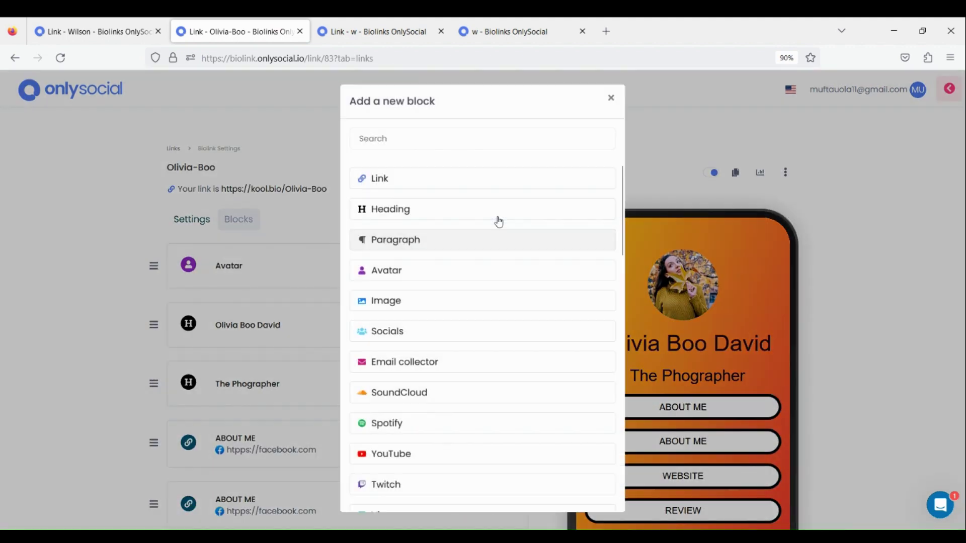
scroll(426, 205, "down", 8)
left_click(406, 142)
type("div")
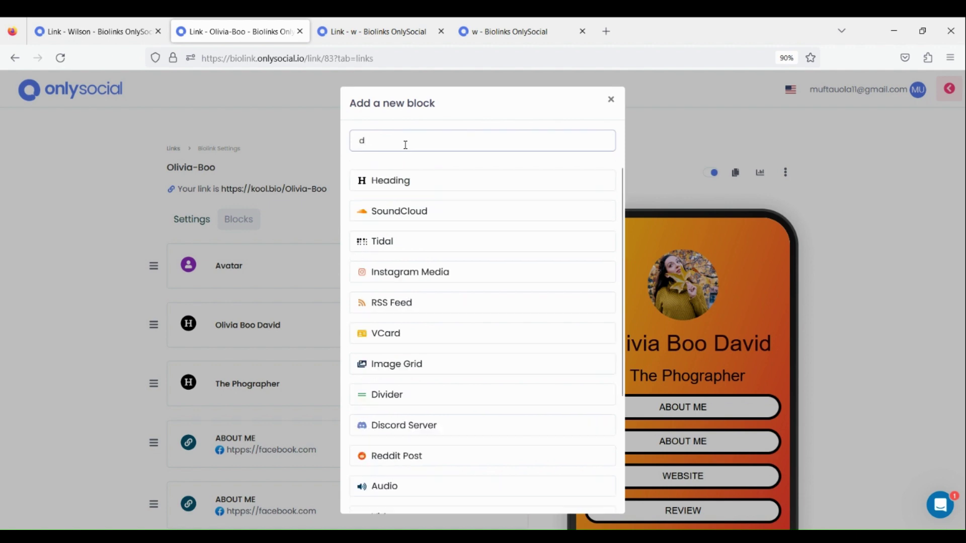
left_click(382, 334)
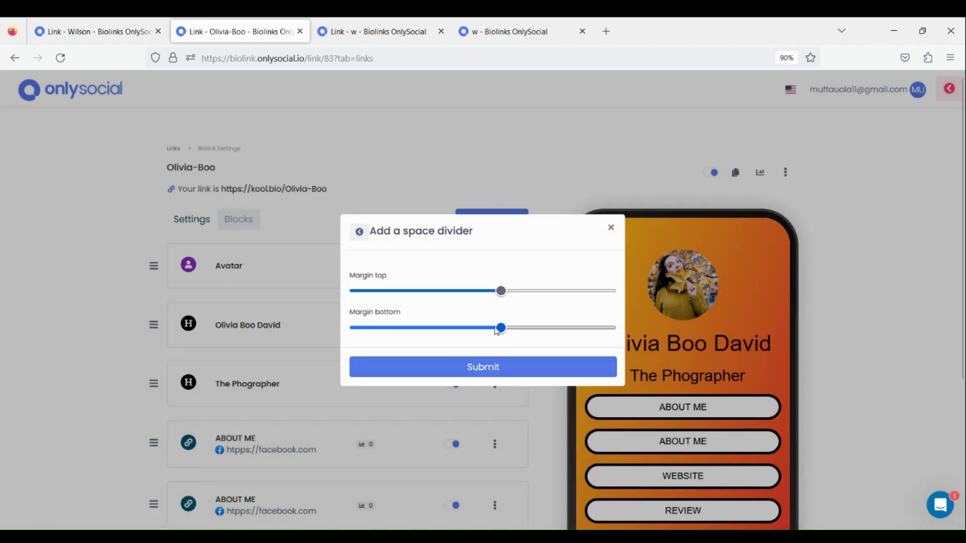
left_click(483, 368)
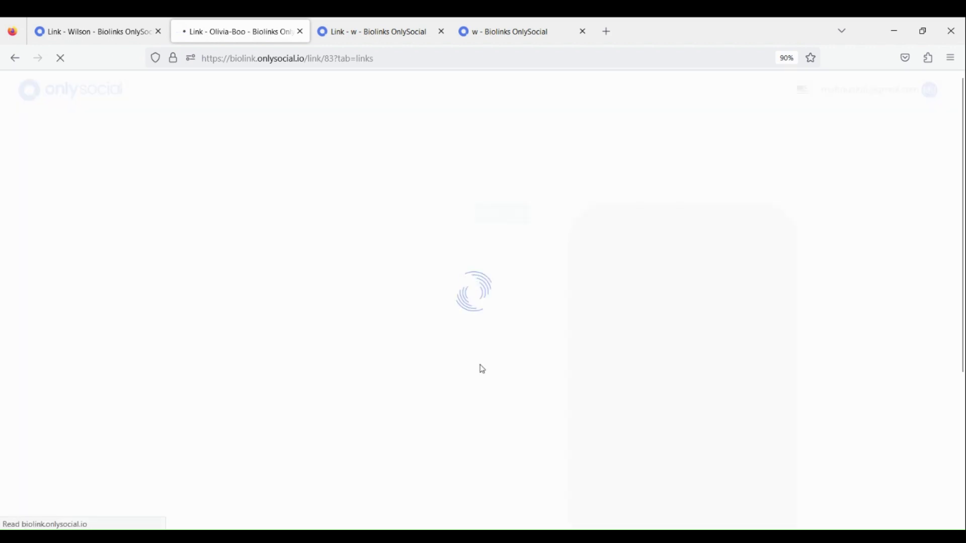
- Adjust the Divider block's top and bottom margins and save the settings
scroll(331, 387, "down", 5)
left_click(495, 482)
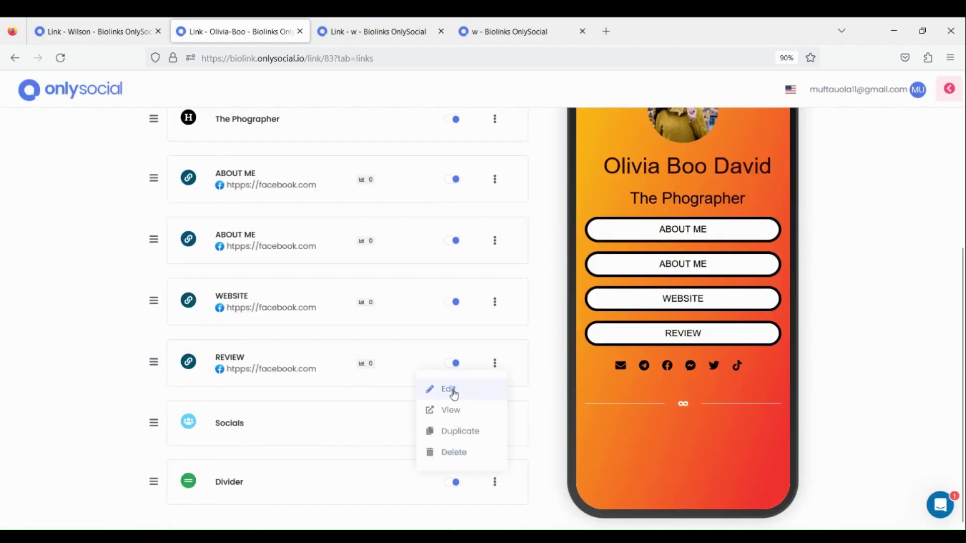
left_click(448, 391)
scroll(217, 360, "down", 5)
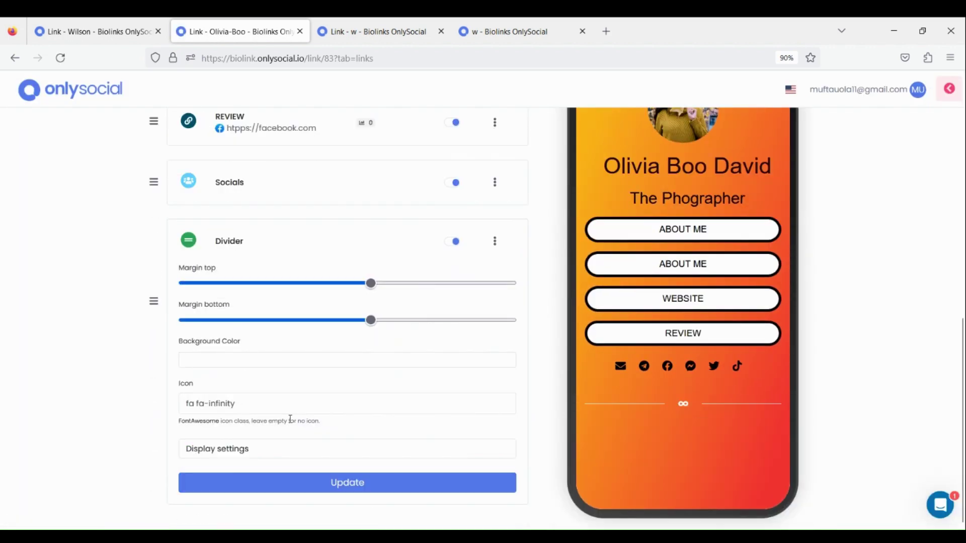
left_click(376, 323)
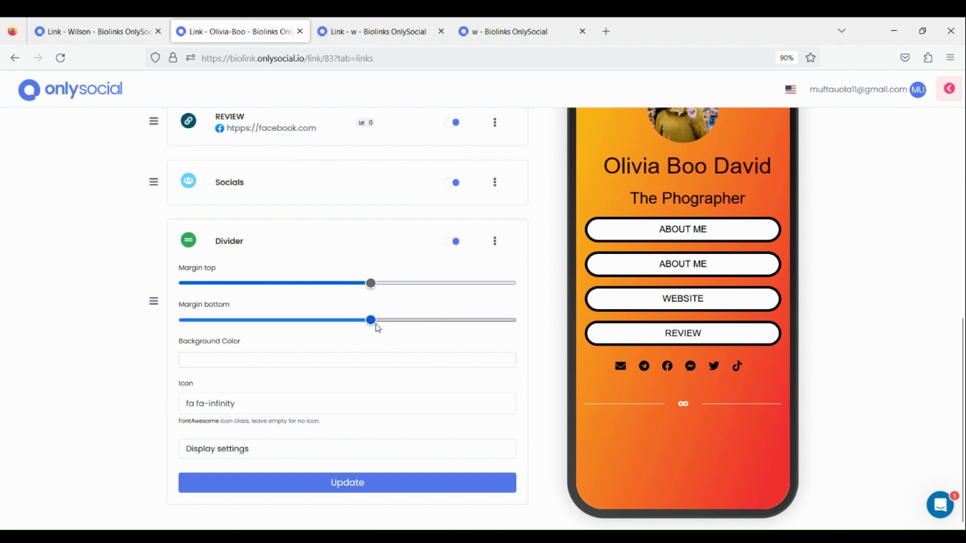
left_click_drag(510, 322, 464, 320)
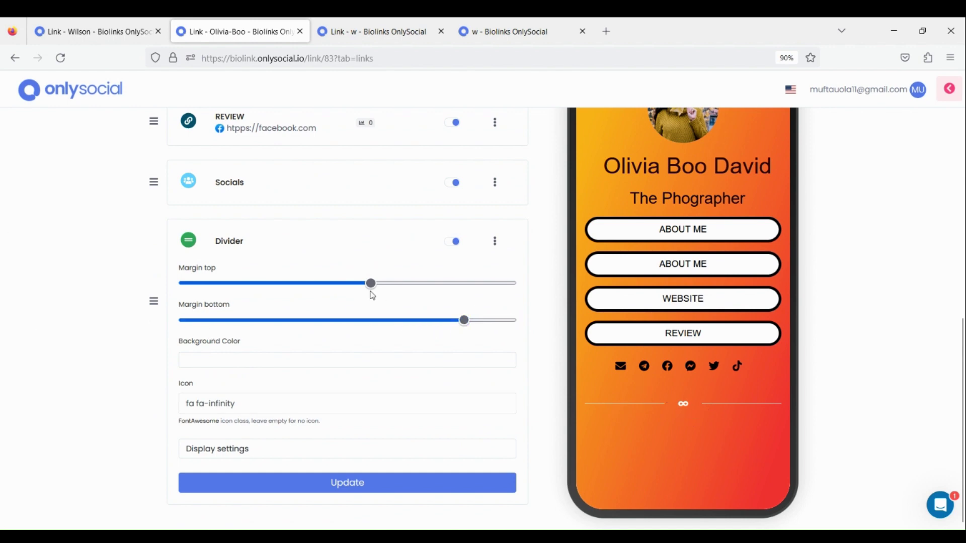
left_click_drag(370, 283, 417, 284)
left_click(371, 484)
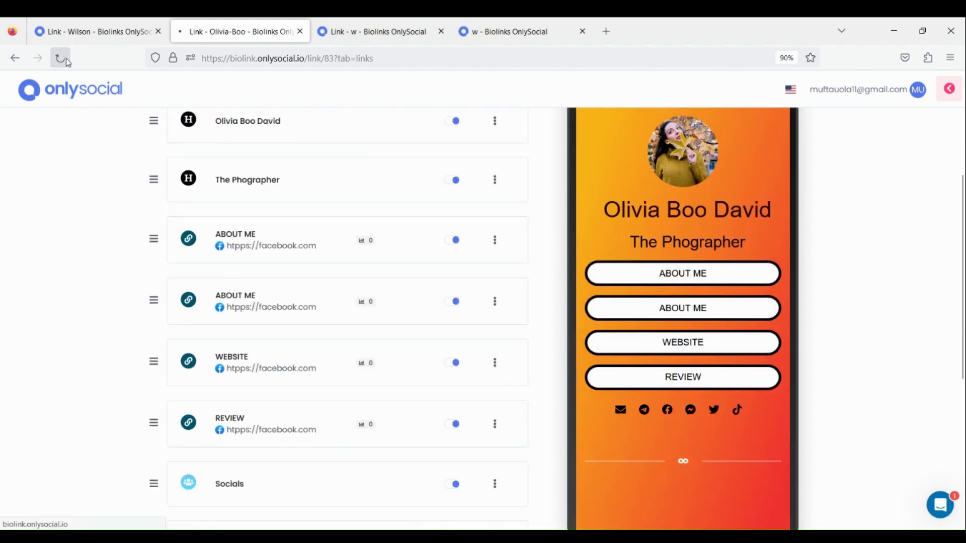
- Move the Divider just below The Phographer heading, above the link buttons
scroll(663, 347, "down", 5)
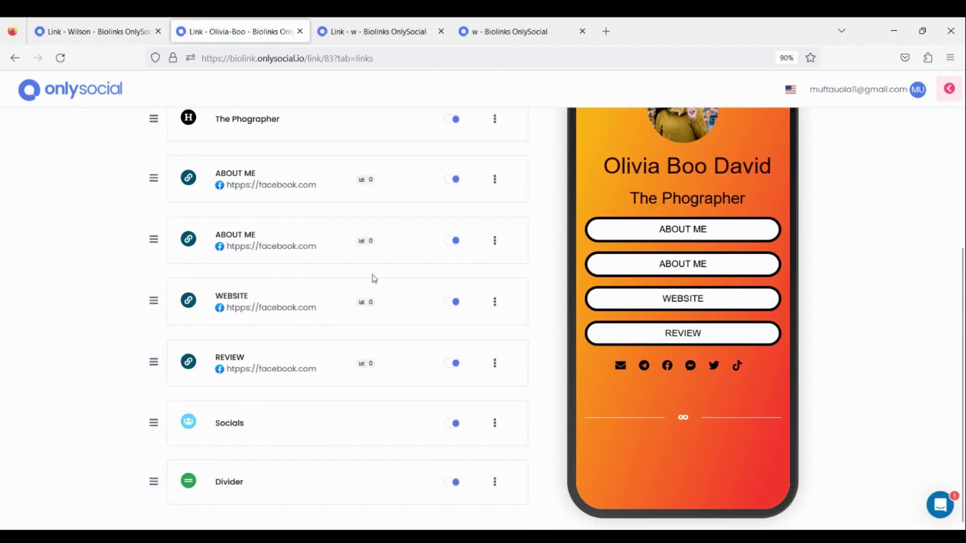
left_click_drag(167, 486, 174, 209)
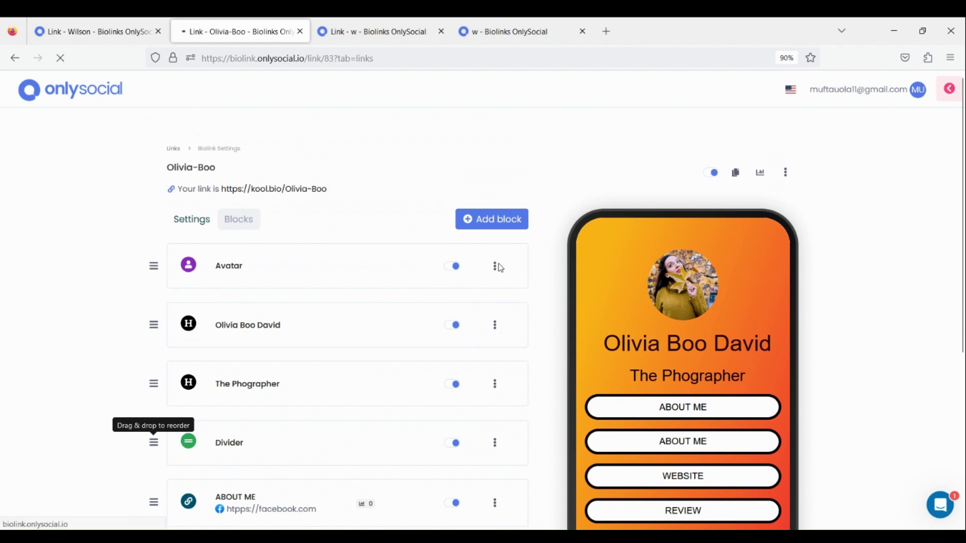
scroll(701, 330, "down", 3)
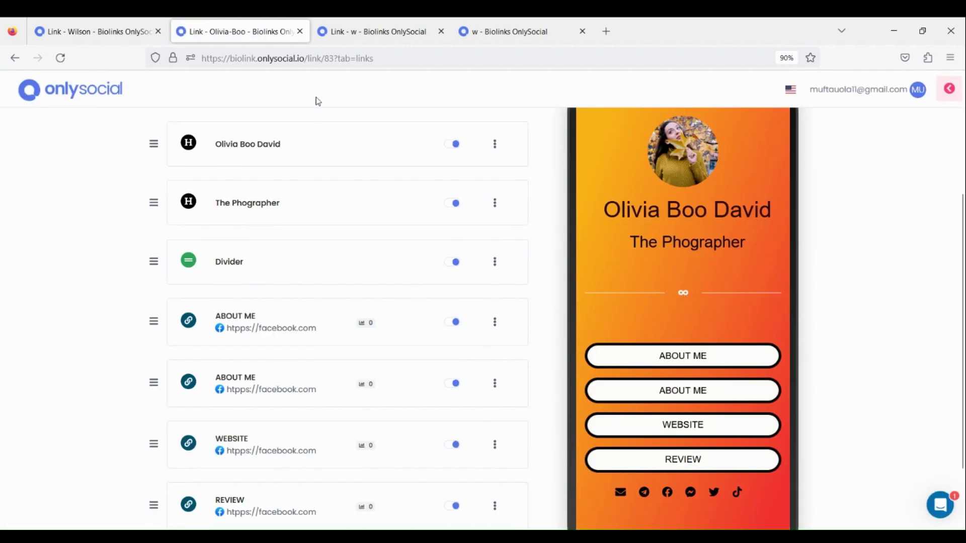
scroll(670, 365, "down", 2)
- Duplicate the Divider block and drag the copy above the Socials block
scroll(330, 339, "down", 3)
left_click(496, 262)
left_click(465, 347)
left_click(480, 317)
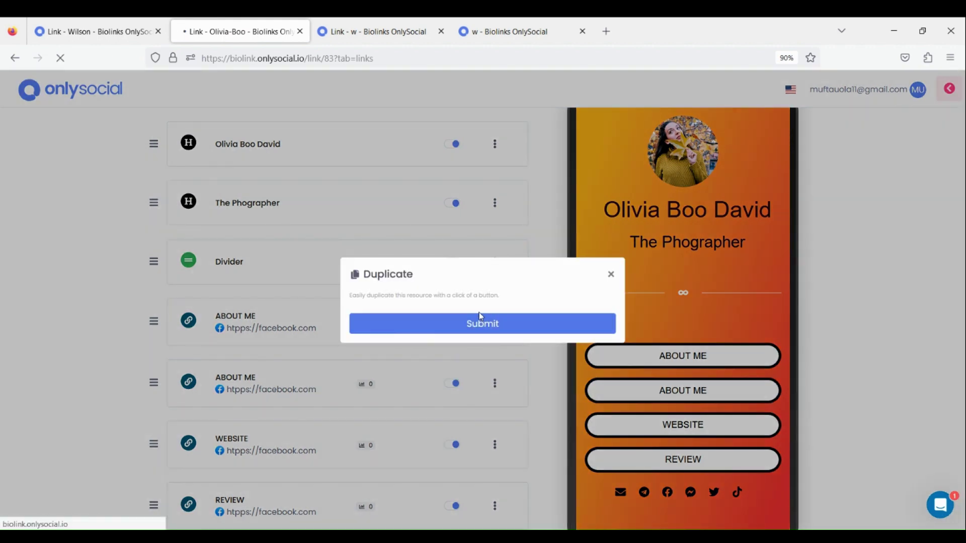
scroll(392, 321, "down", 5)
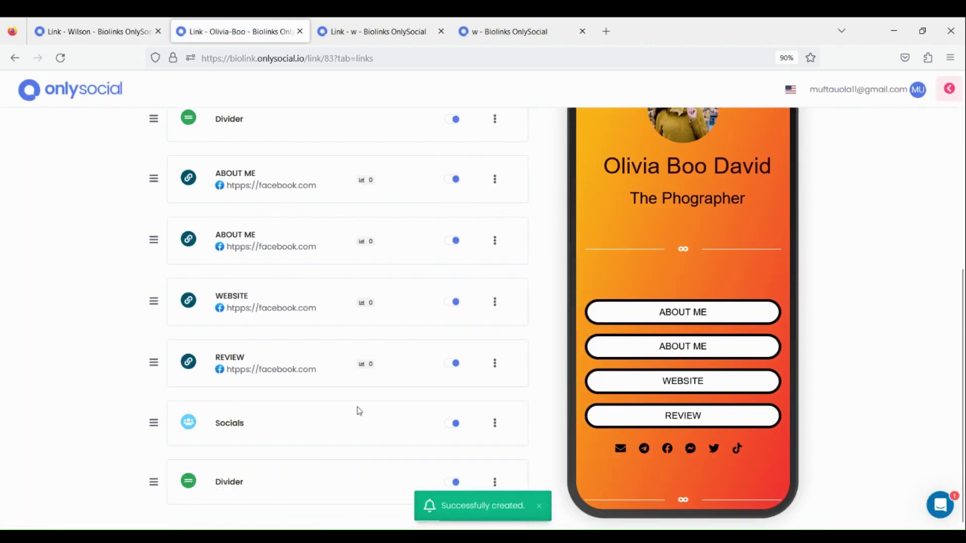
scroll(667, 455, "down", 3)
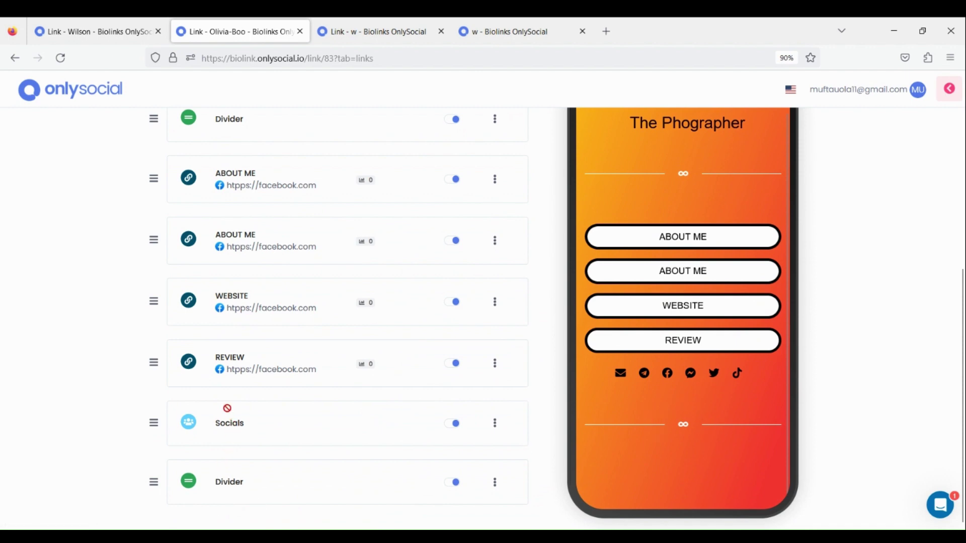
left_click_drag(153, 482, 155, 403)
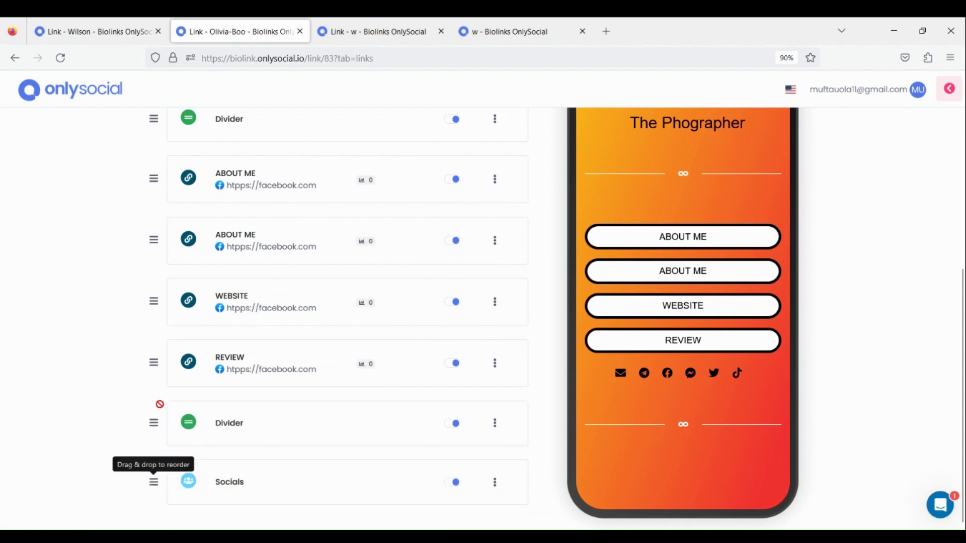
scroll(684, 447, "down", 3)
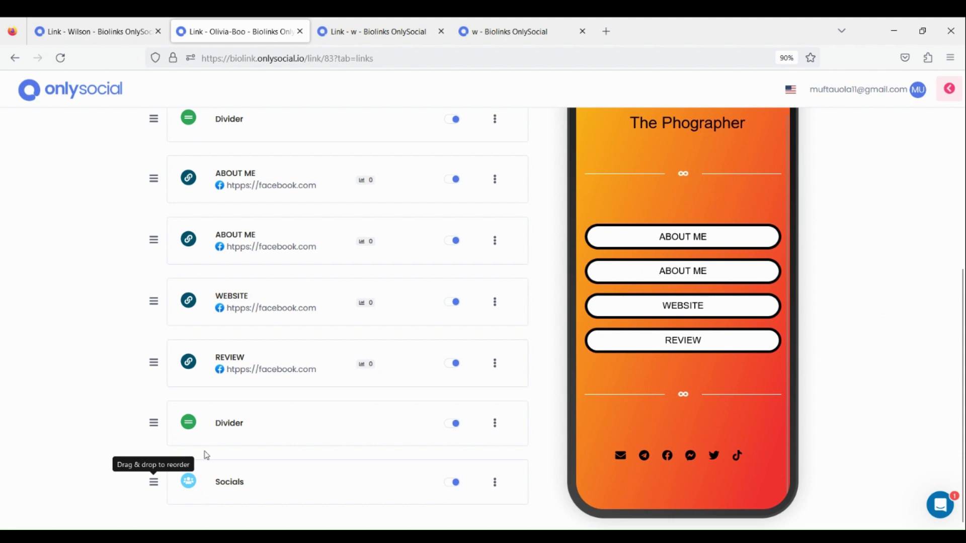
scroll(312, 265, "up", 6)
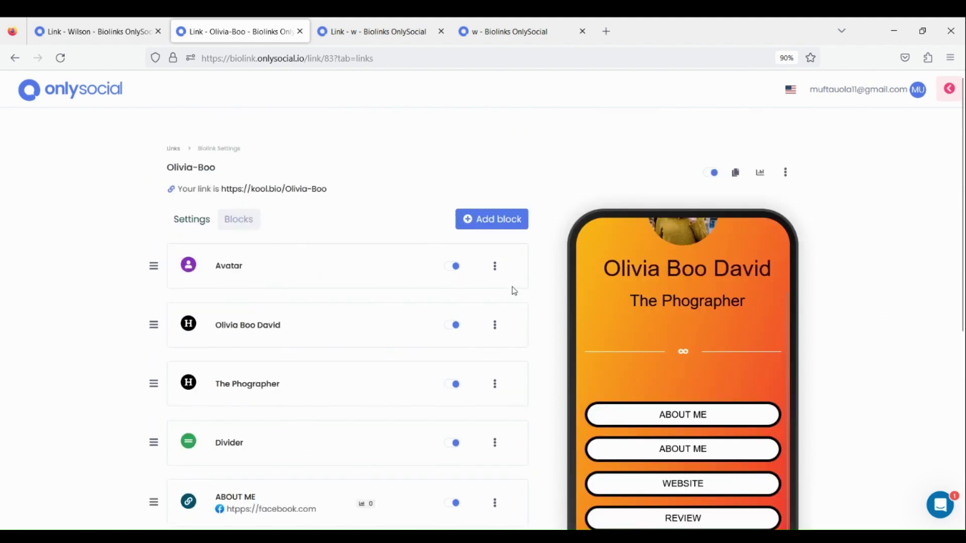
- Duplicate The Phographer heading, place a copy above Socials, and reload the page
scroll(428, 262, "down", 2)
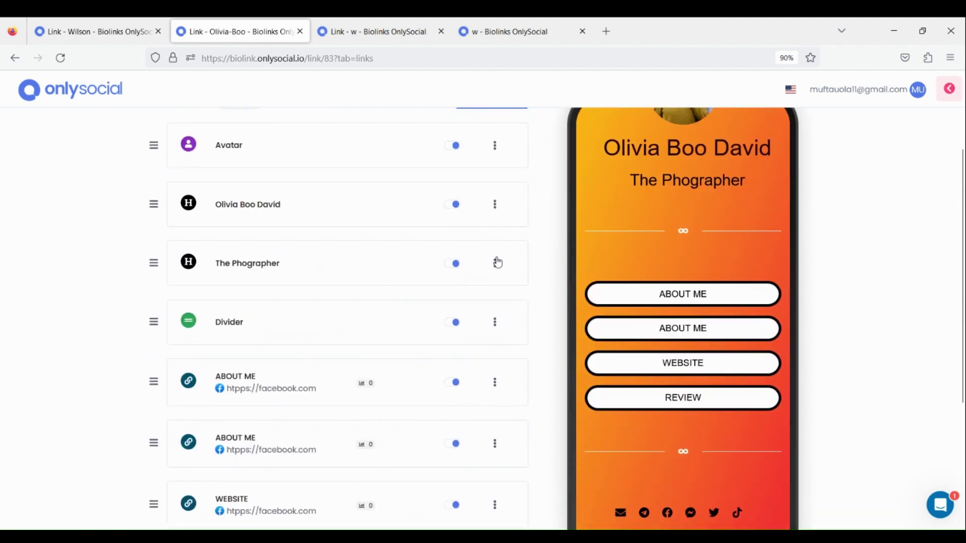
left_click(497, 262)
left_click(462, 343)
left_click(475, 322)
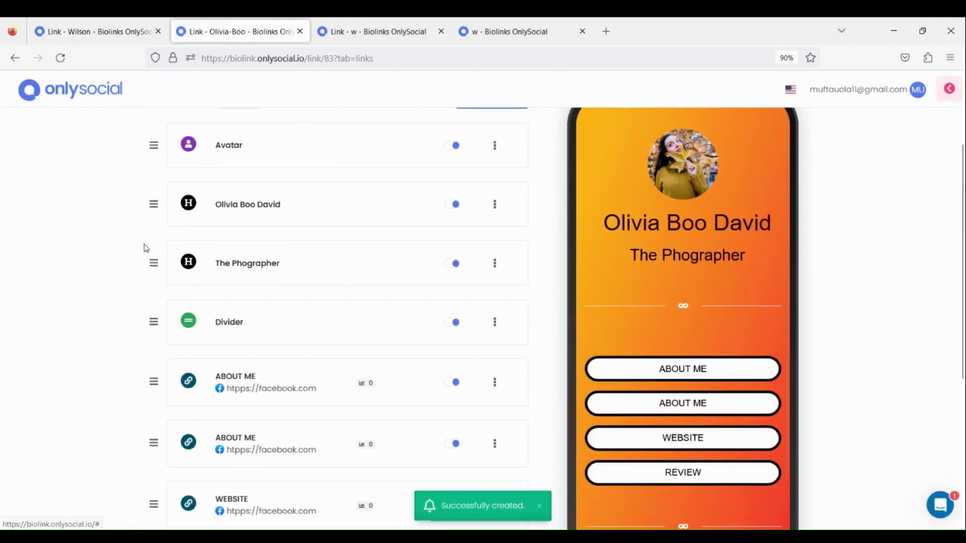
left_click_drag(152, 263, 156, 470)
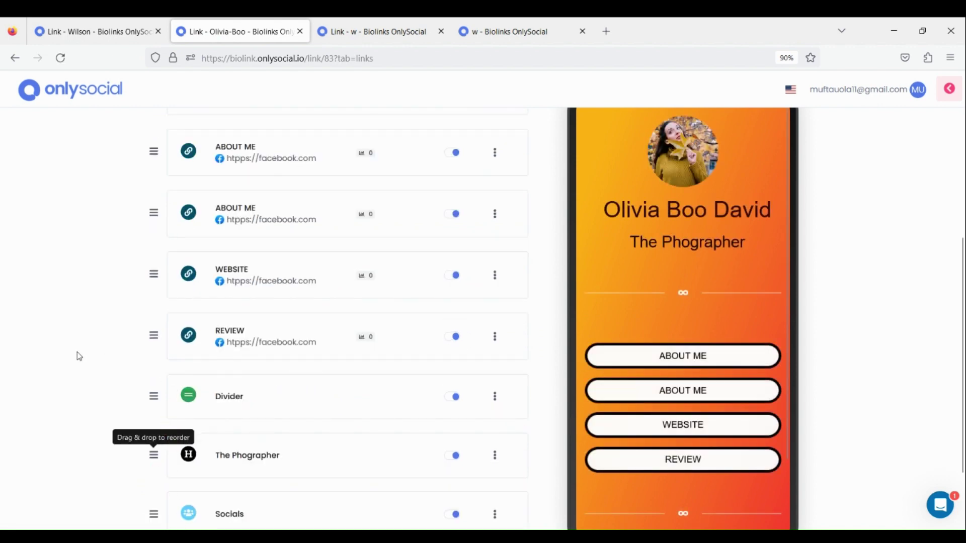
scroll(649, 356, "down", 5)
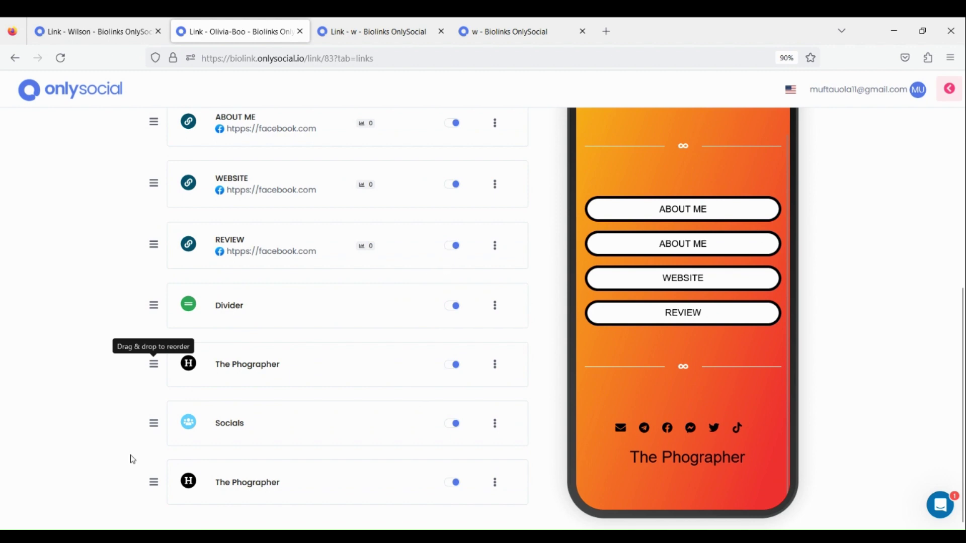
left_click_drag(154, 482, 204, 416)
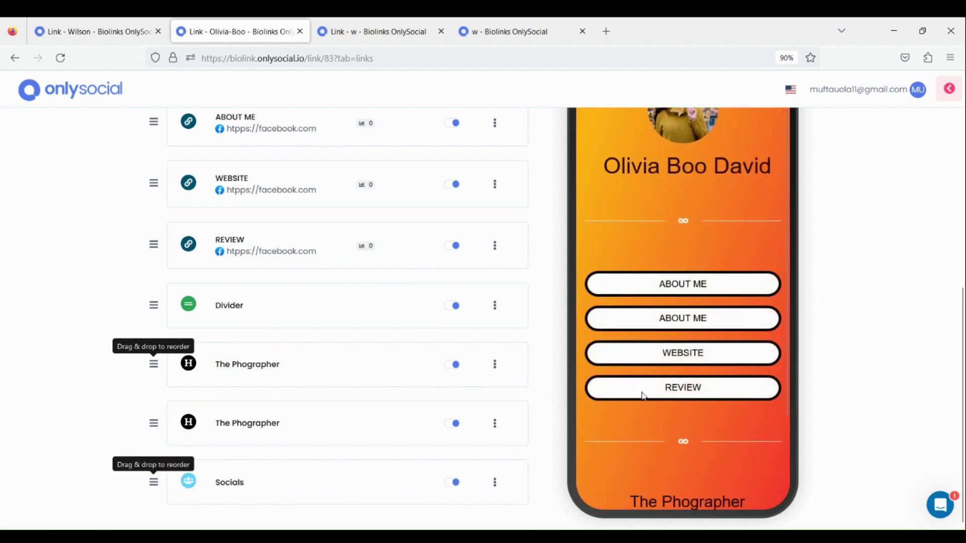
left_click(60, 58)
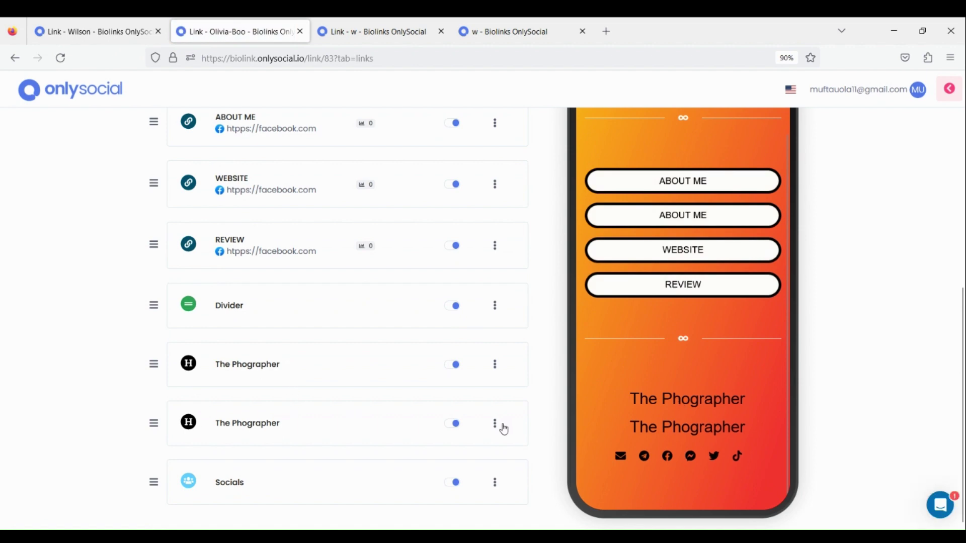
- Drag the original Phographer heading back above the top divider and reload to confirm
left_click(496, 424)
left_click(183, 333)
scroll(235, 322, "up", 6)
scroll(230, 431, "down", 6)
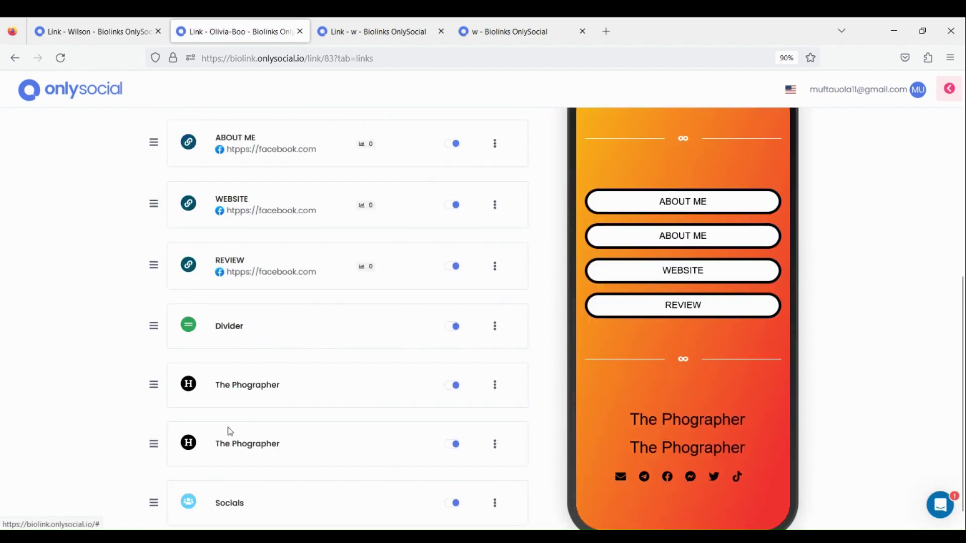
left_click_drag(153, 444, 181, 129)
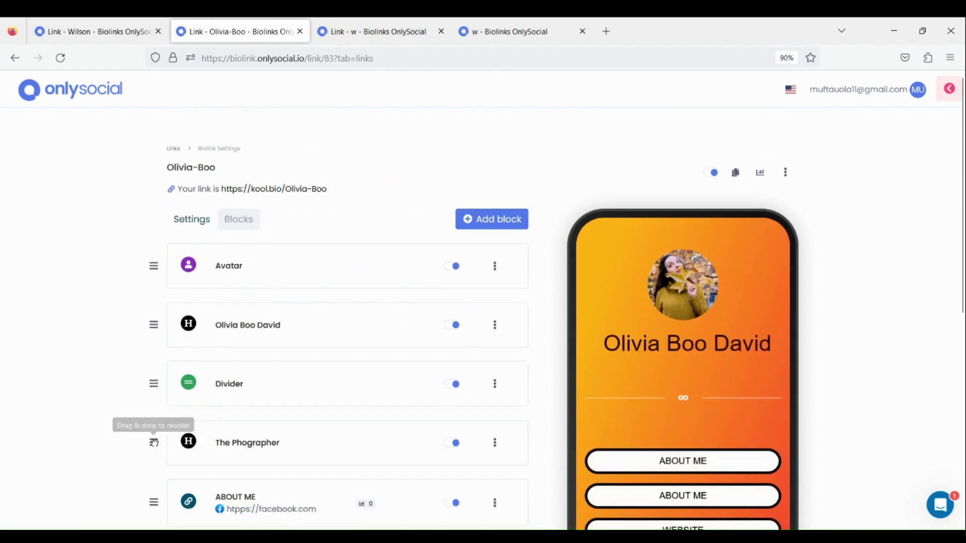
left_click_drag(154, 443, 158, 352)
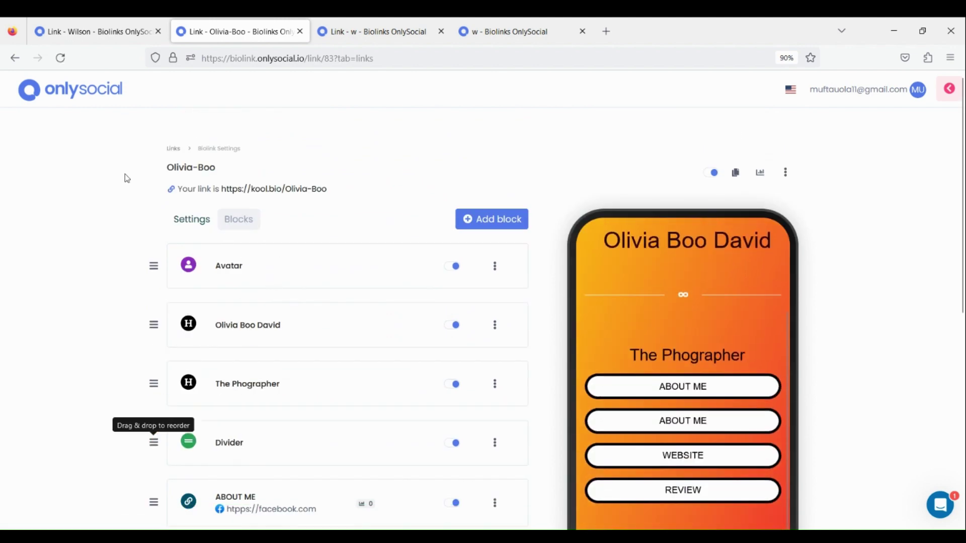
left_click(61, 58)
scroll(694, 358, "down", 8)
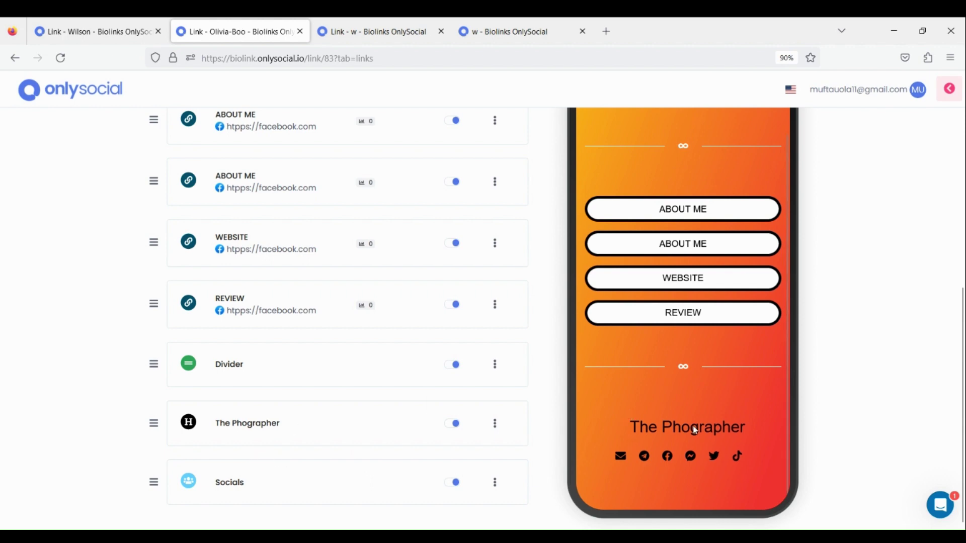
- Replace the lower heading's text with 'Contact Me' and update the block
left_click(491, 428)
left_click(446, 330)
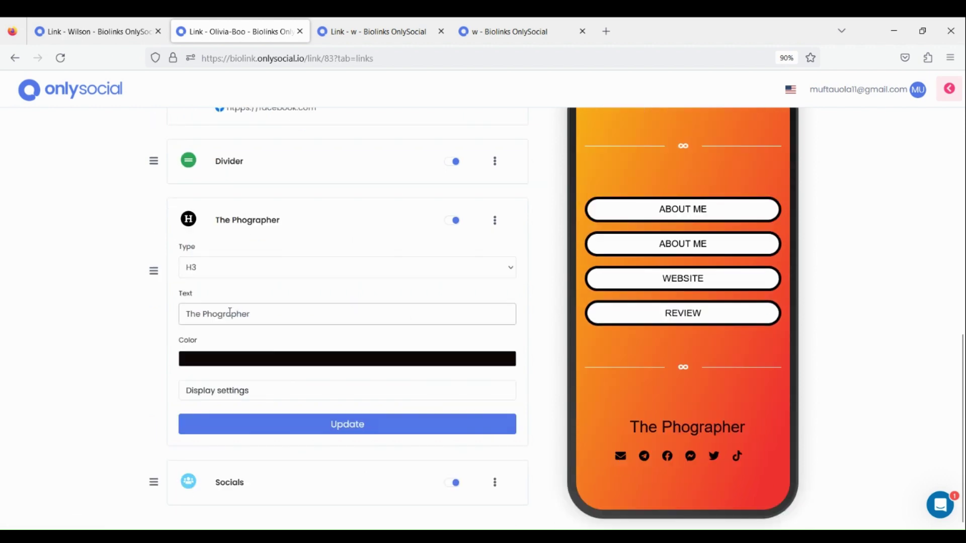
triple_click(230, 312)
type("CO")
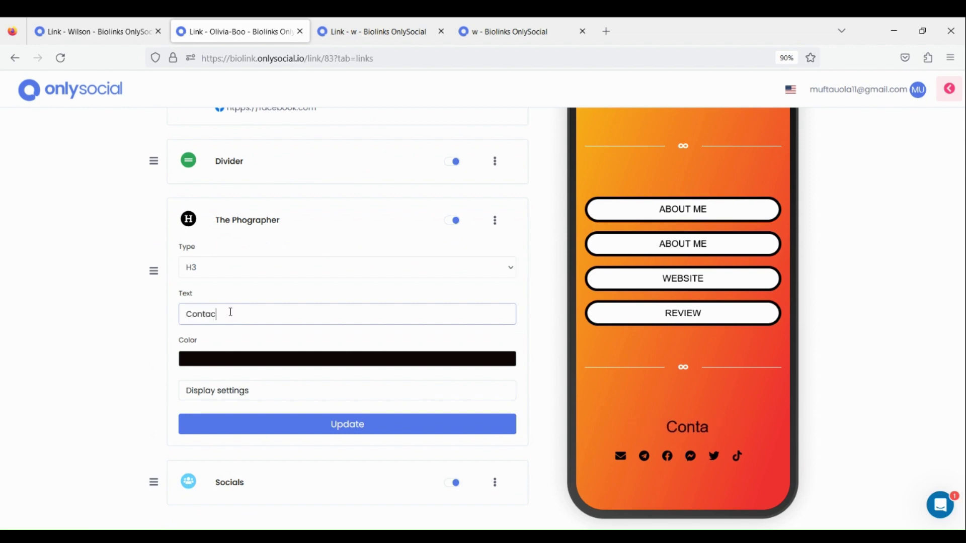
type(" Me")
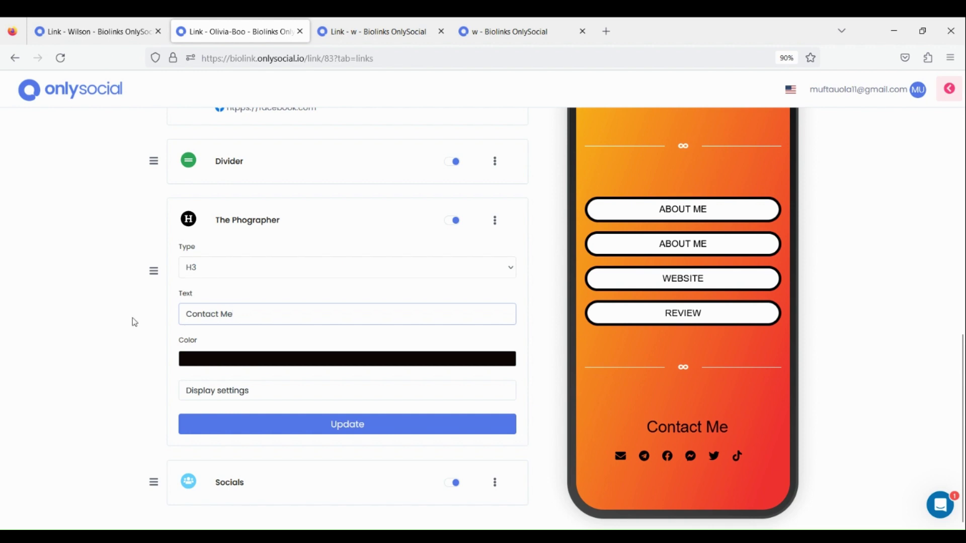
left_click(44, 367)
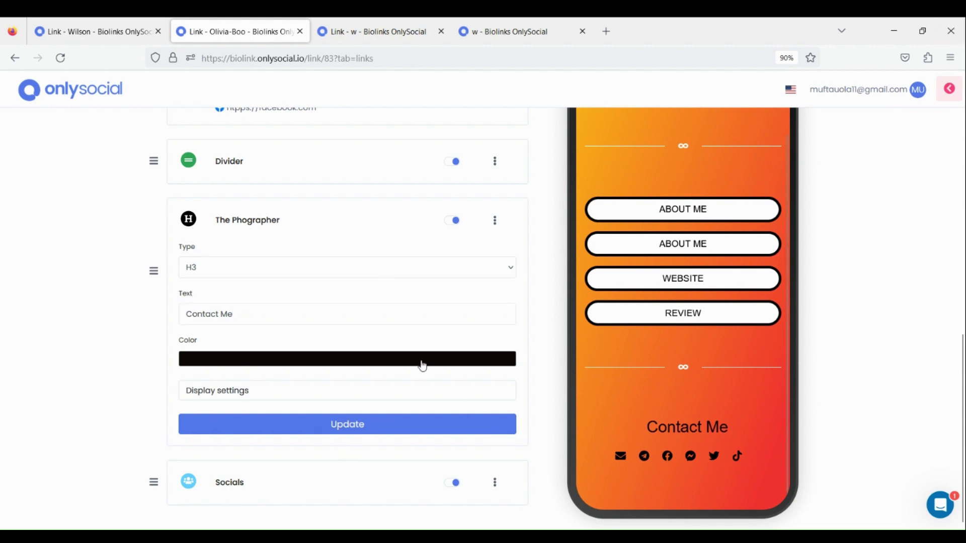
left_click(370, 426)
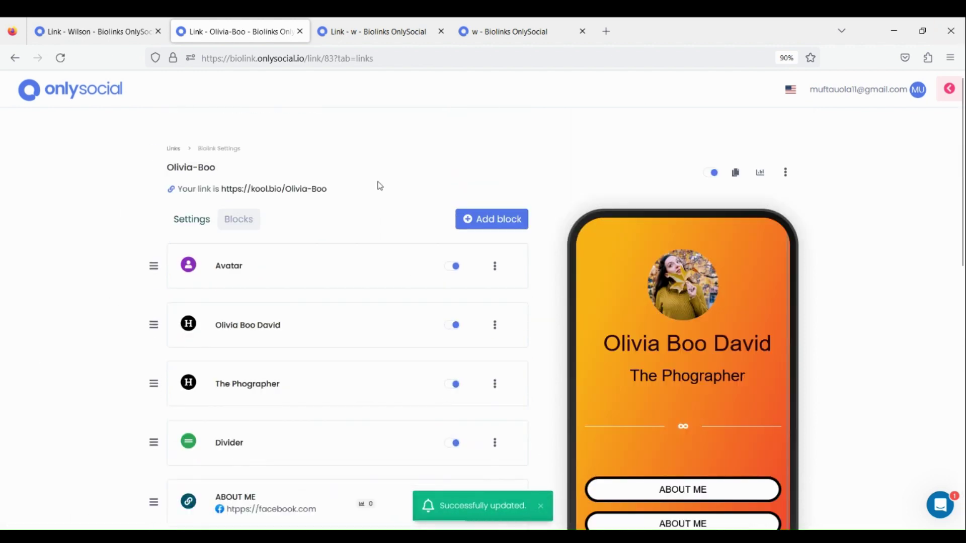
- Rename the second ABOUT ME button to PORTFOLIO and save it
scroll(503, 251, "down", 5)
scroll(687, 284, "up", 1)
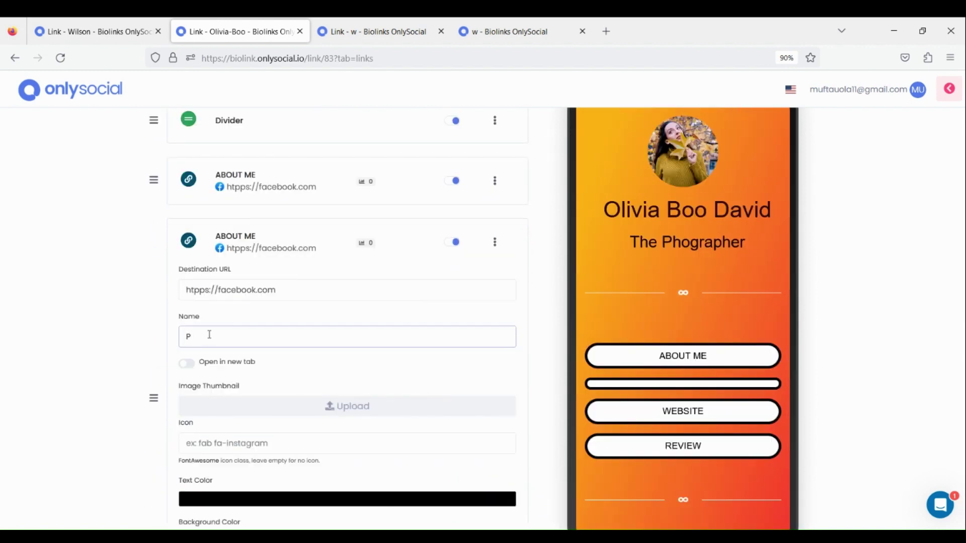
type("ORTFOLIO")
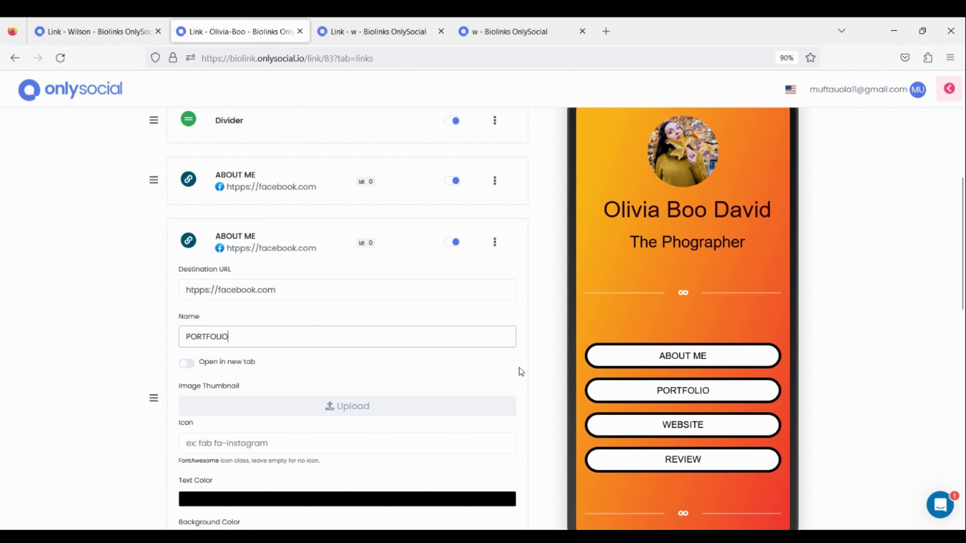
scroll(467, 335, "down", 3)
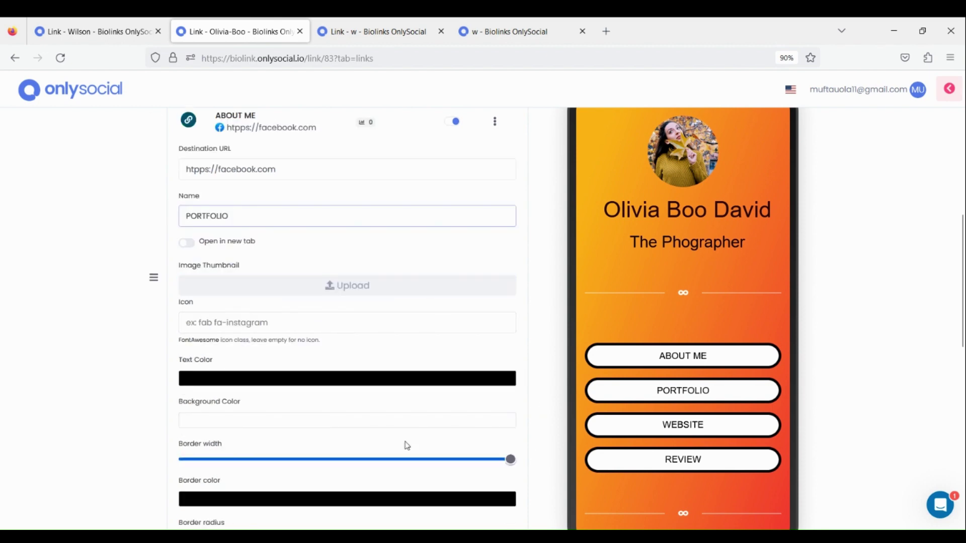
scroll(407, 446, "down", 10)
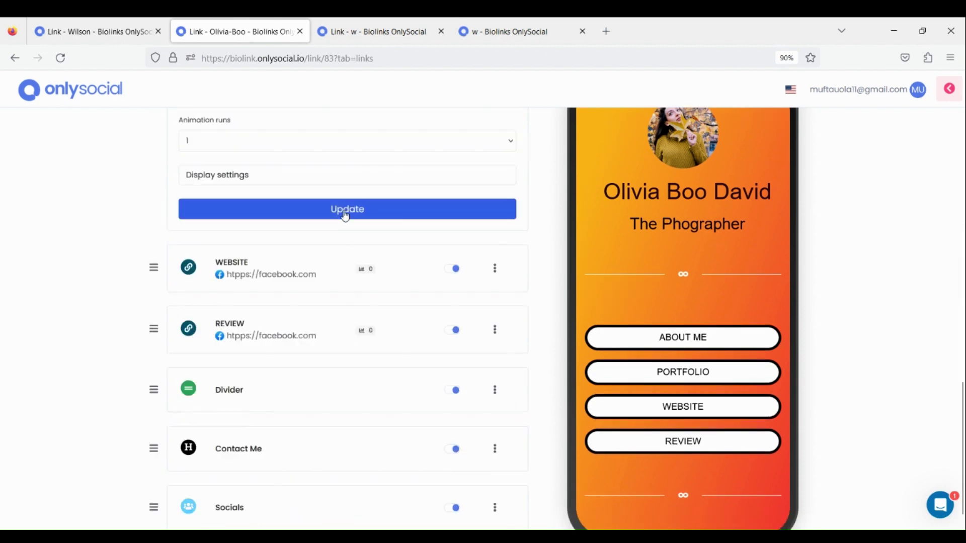
left_click(346, 215)
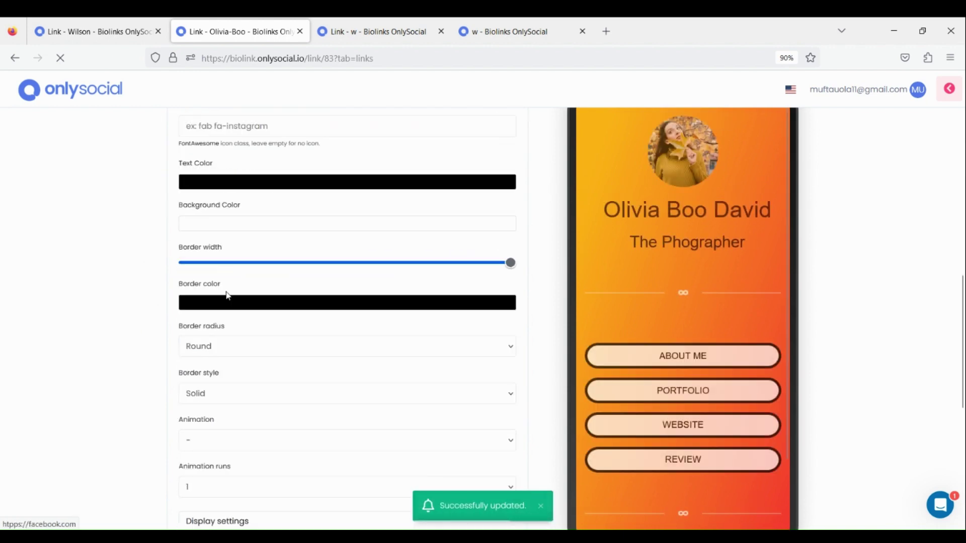
- Reload the editor and open the published bio page to review all four buttons
scroll(445, 260, "up", 3)
scroll(678, 382, "down", 10)
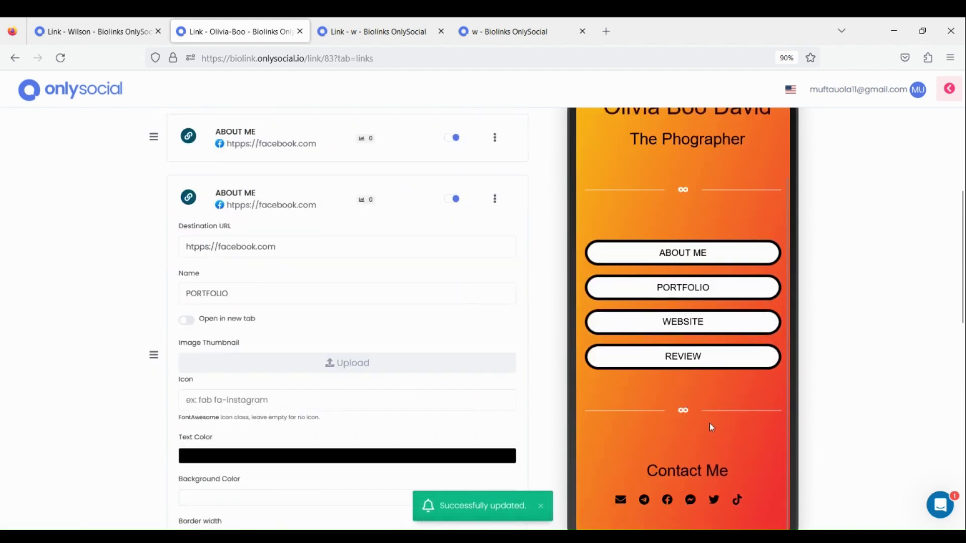
scroll(718, 459, "up", 8)
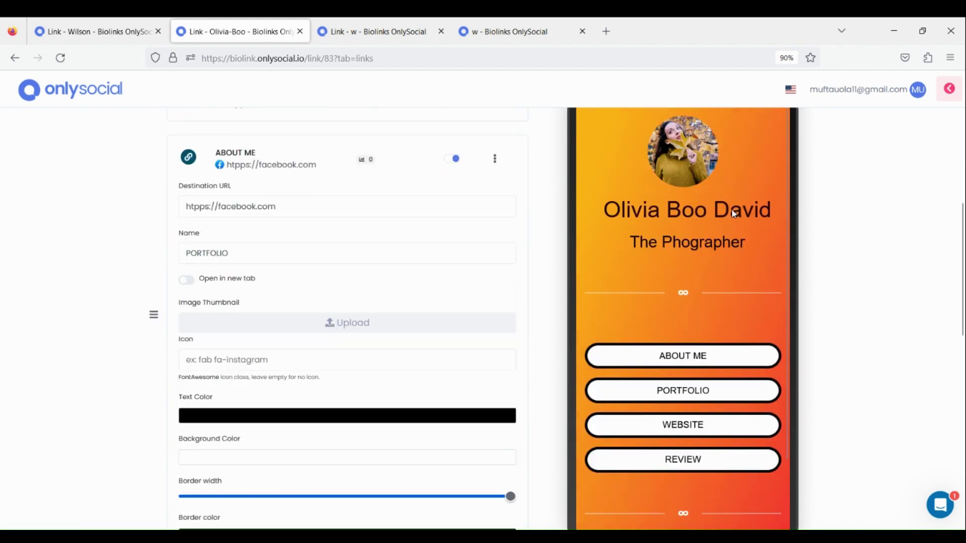
left_click(61, 58)
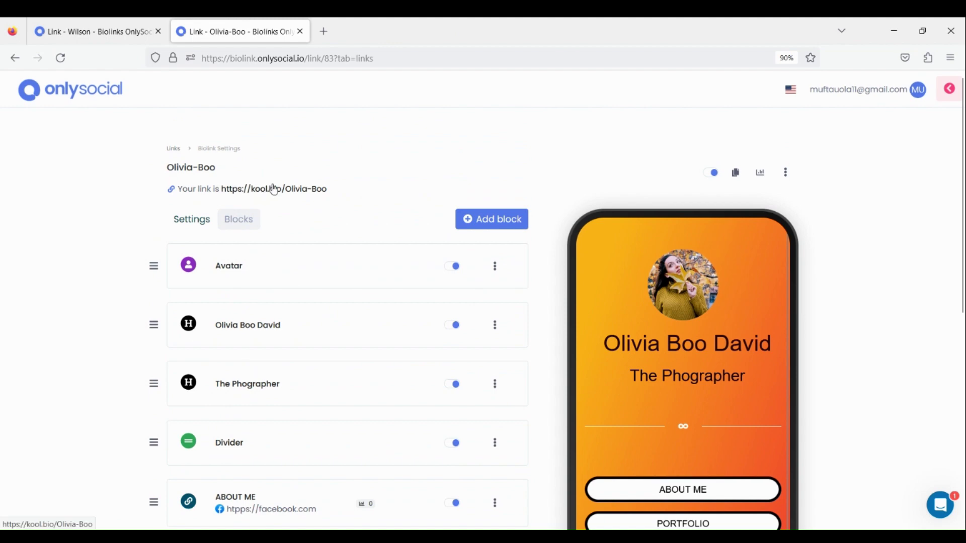
left_click(274, 191)
scroll(503, 302, "down", 3)
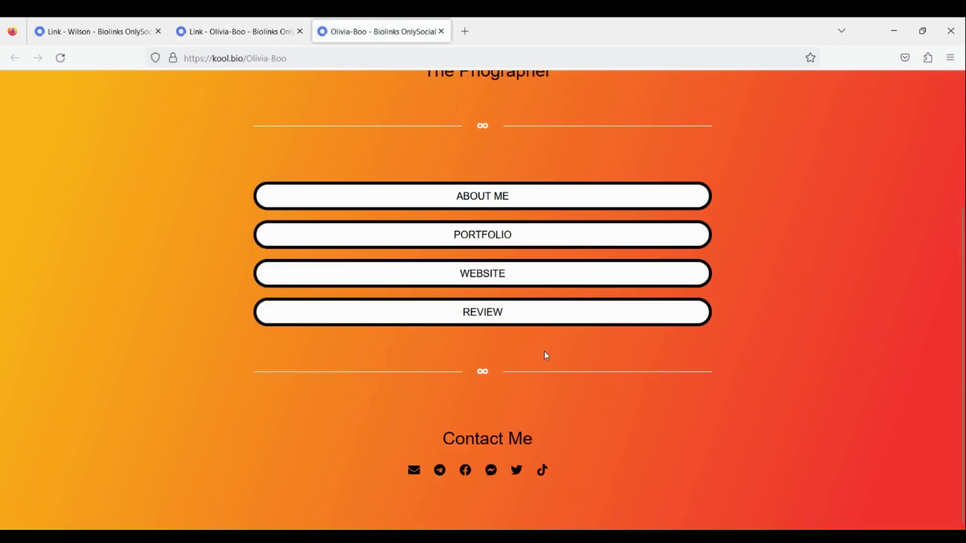
scroll(545, 356, "up", 4)
scroll(473, 201, "down", 3)
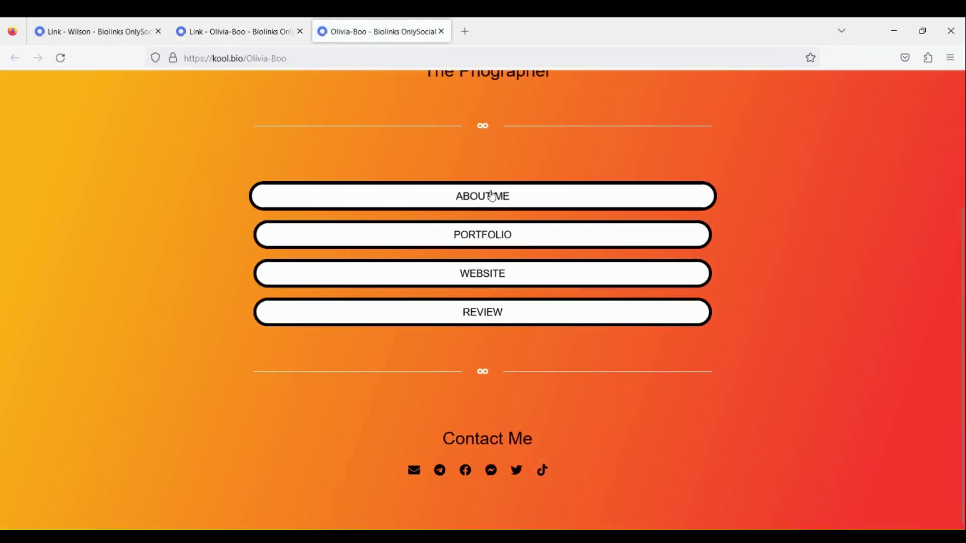